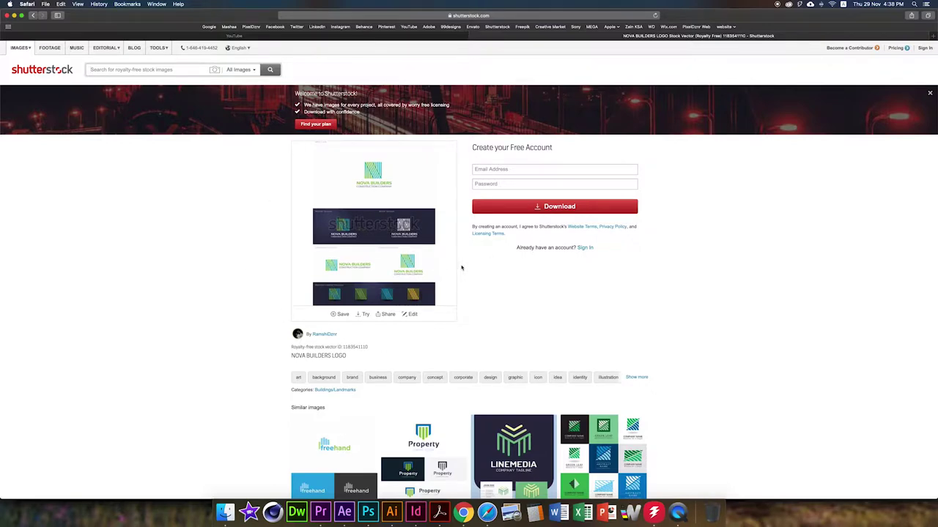
- Switch from the Safari NOVA BUILDERS reference page to Adobe Illustrator CC 2019
key(super+Tab)
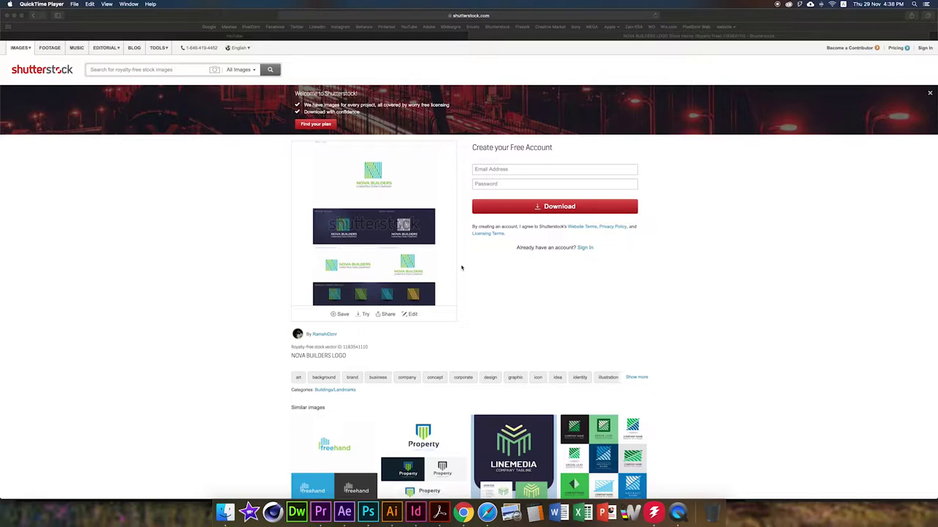
key(super+Tab)
key(super+Tab)
key(Tab)
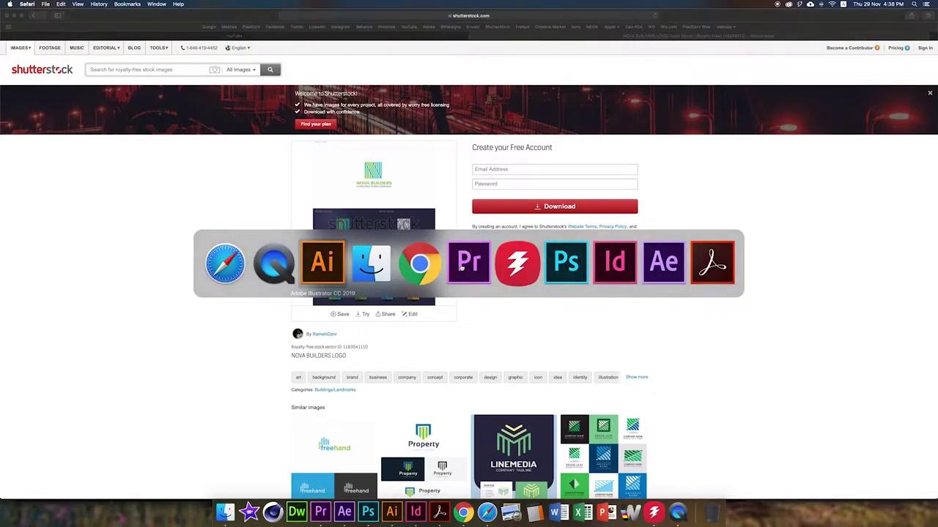
- Create a new 600 × 600 px document from the recent square preset
key(super+n)
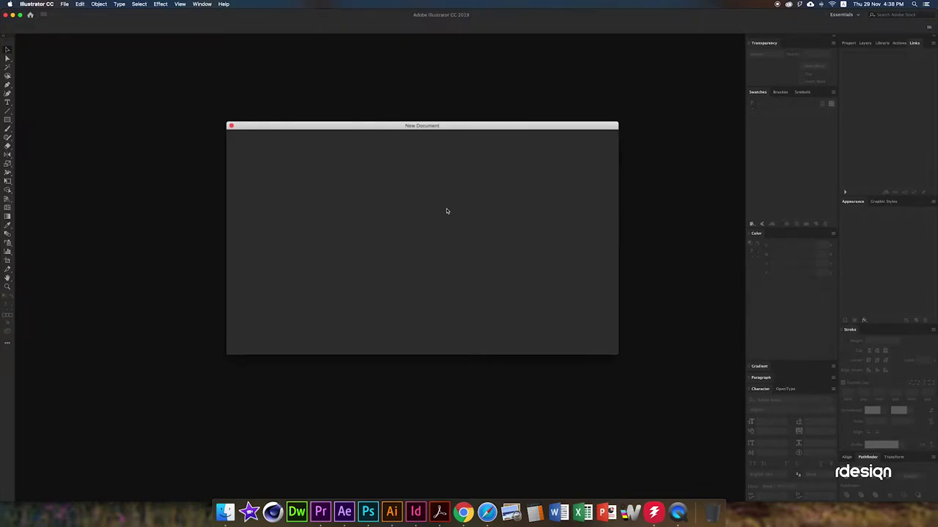
drag(382, 128, 404, 153)
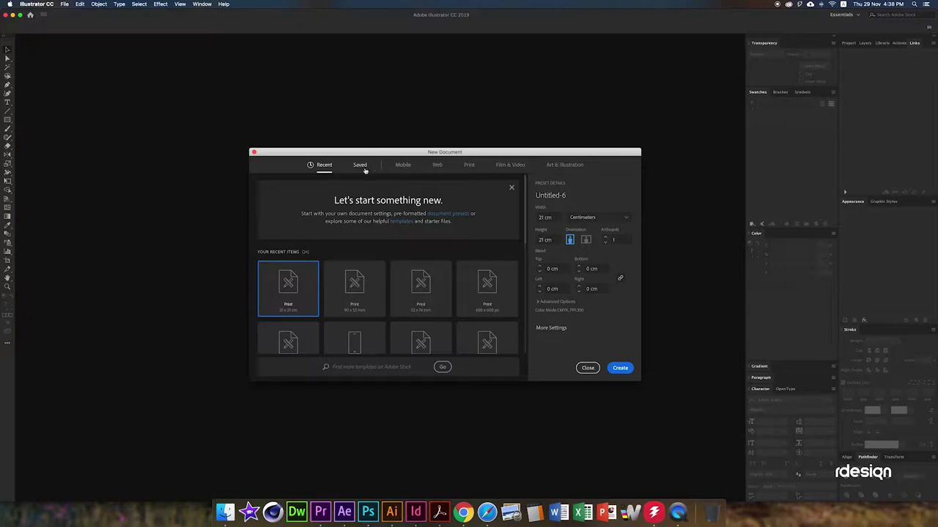
scroll(457, 325, down, 2)
double_click(489, 253)
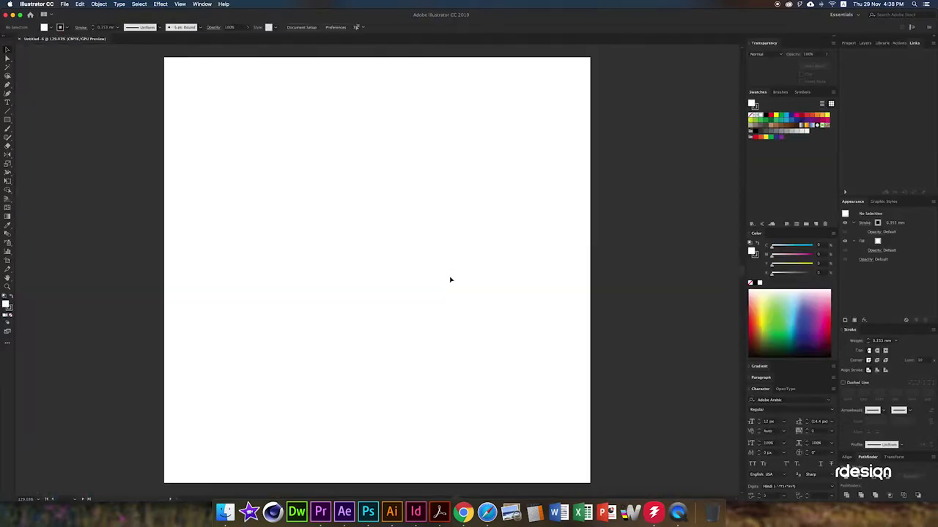
- Paste the NOVA BUILDERS logo onto the artboard and scale it up about its centre
mouse_move(500, 272)
mouse_down()
mouse_move(400, 270)
mouse_move(310, 287)
mouse_up()
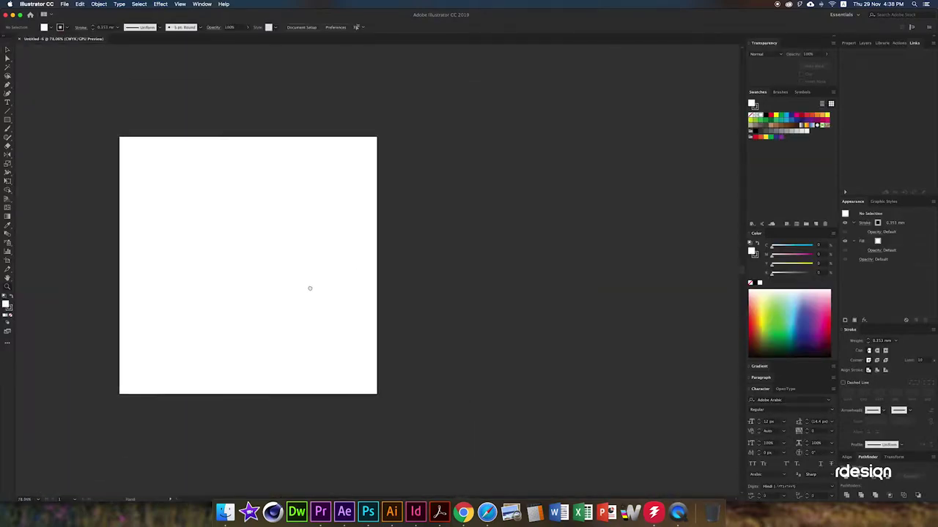
key(v)
key(ctrl+v)
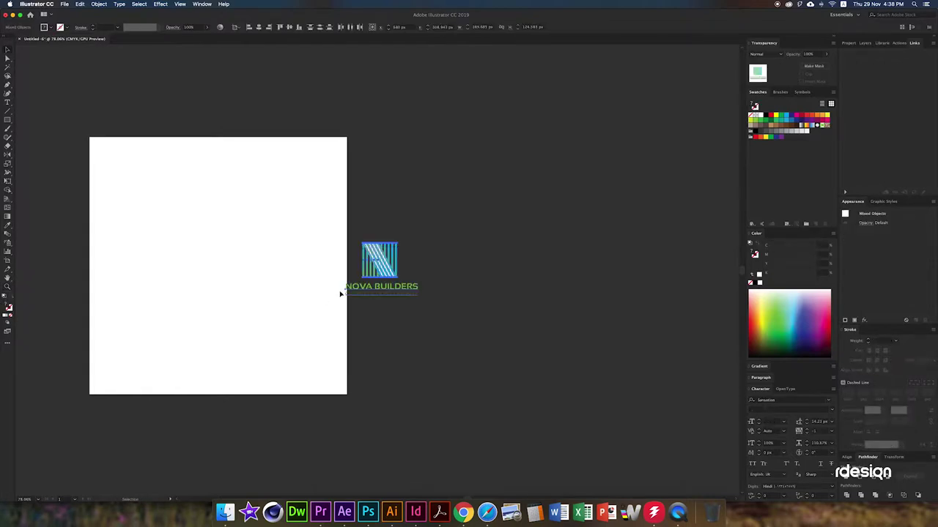
mouse_move(382, 273)
mouse_down()
mouse_move(206, 264)
mouse_move(218, 268)
mouse_up()
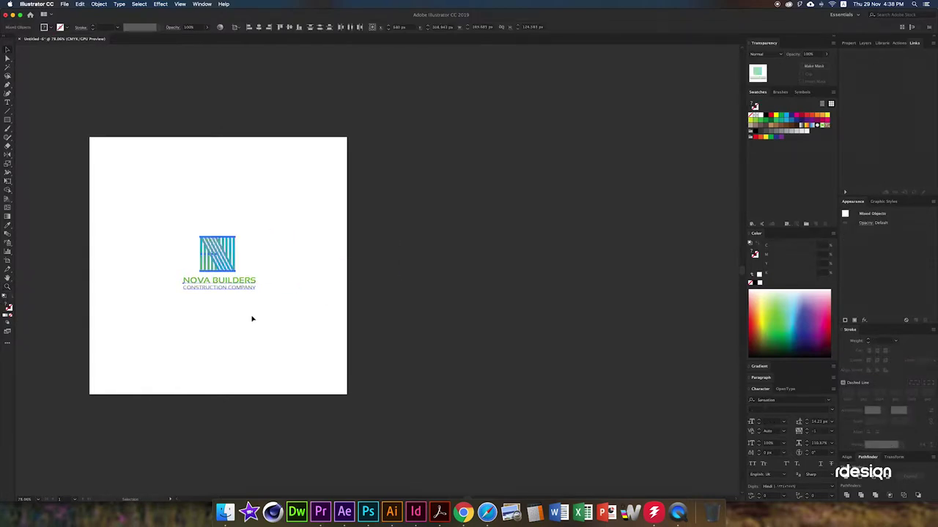
drag(265, 306, 292, 324)
click(293, 323)
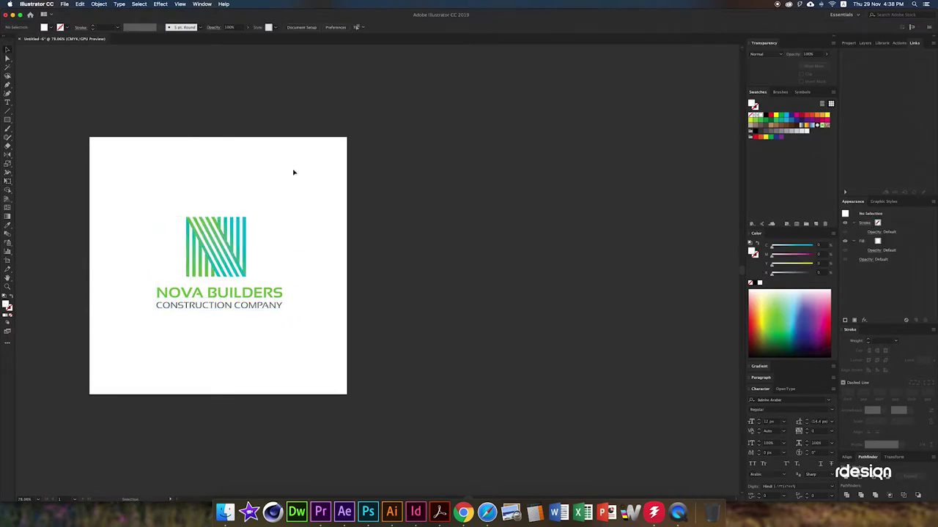
drag(282, 162, 199, 249)
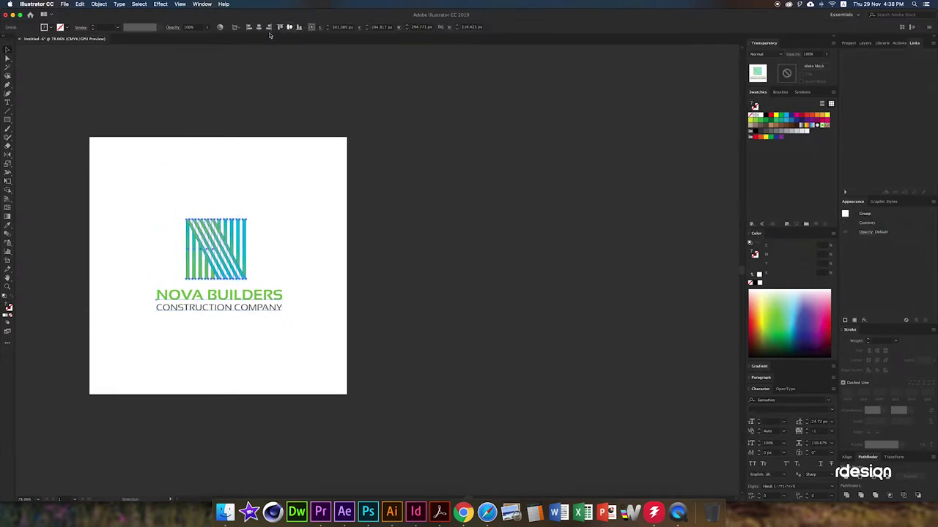
click(316, 166)
drag(316, 167, 307, 158)
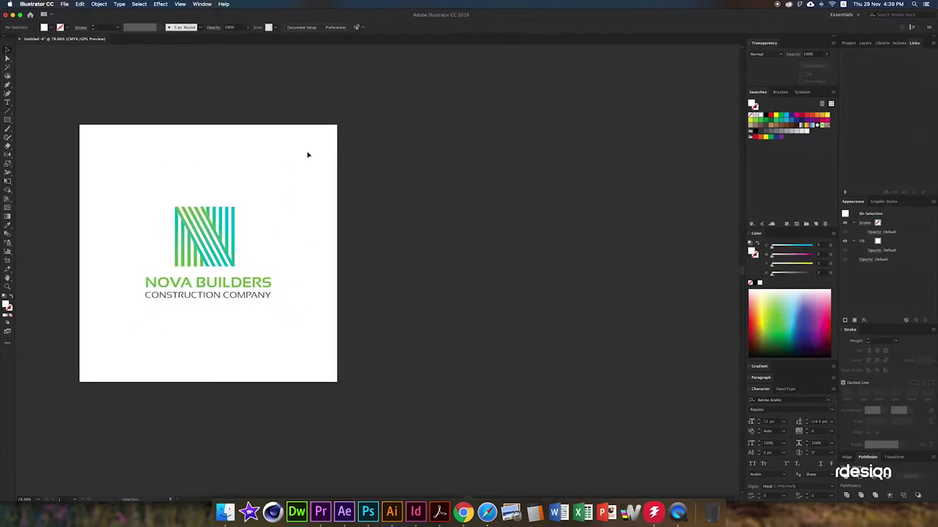
key(shift+o)
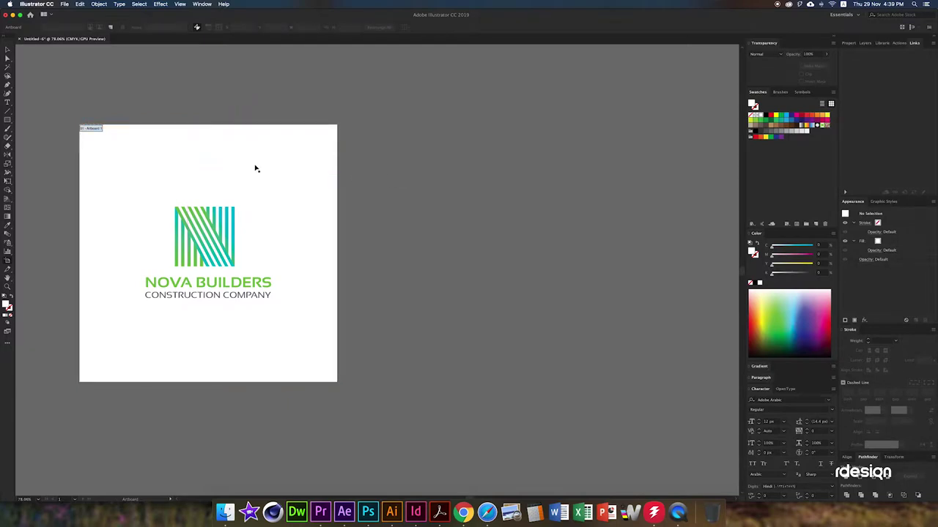
- Duplicate the logo artboard to the right and delete the copied logo from it
drag(236, 168, 510, 171)
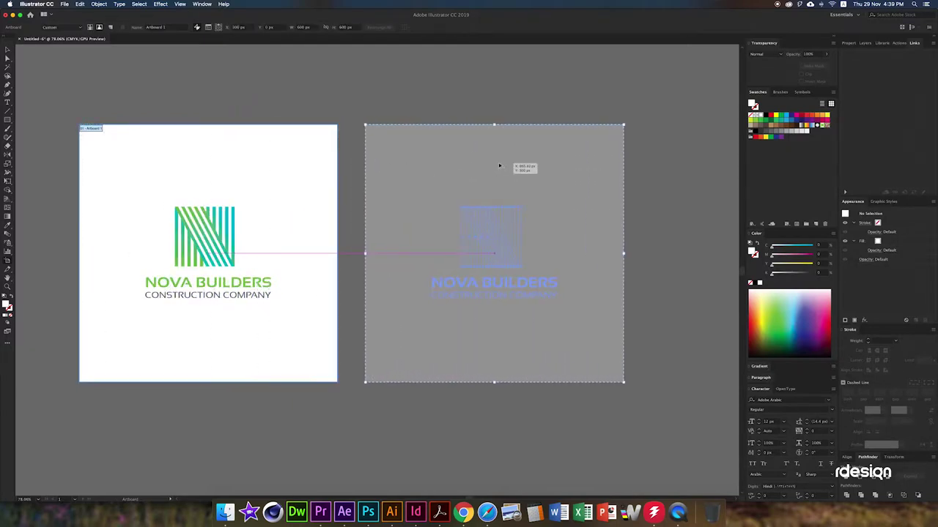
key(Escape)
drag(592, 234, 412, 329)
key(Delete)
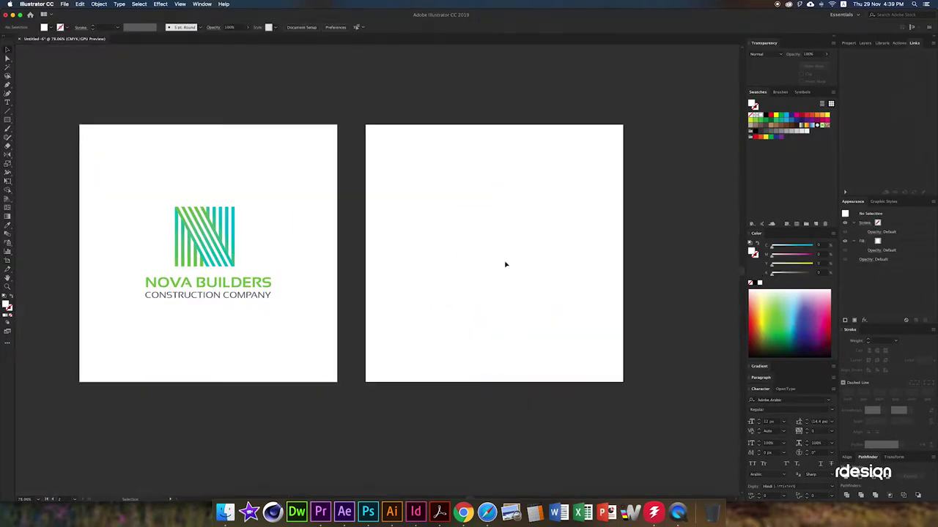
click(205, 234)
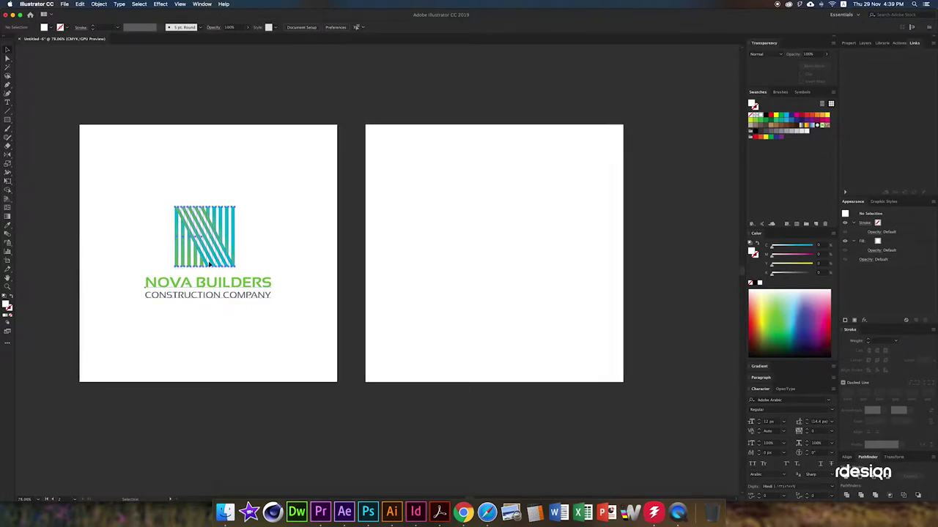
click(330, 246)
click(482, 249)
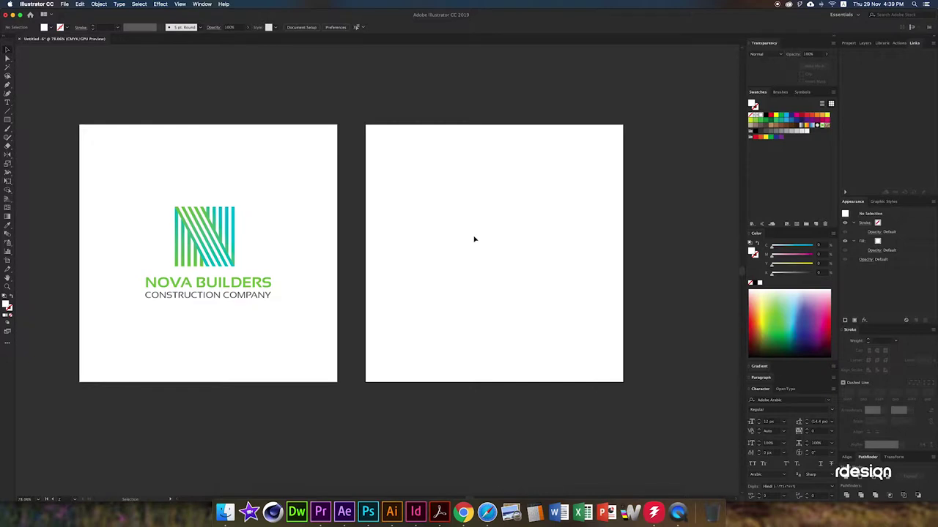
- Draw a thin tall rectangle on the right artboard
key(m)
mouse_move(444, 207)
mouse_down()
mouse_move(447, 268)
mouse_move(488, 234)
mouse_up()
key(z)
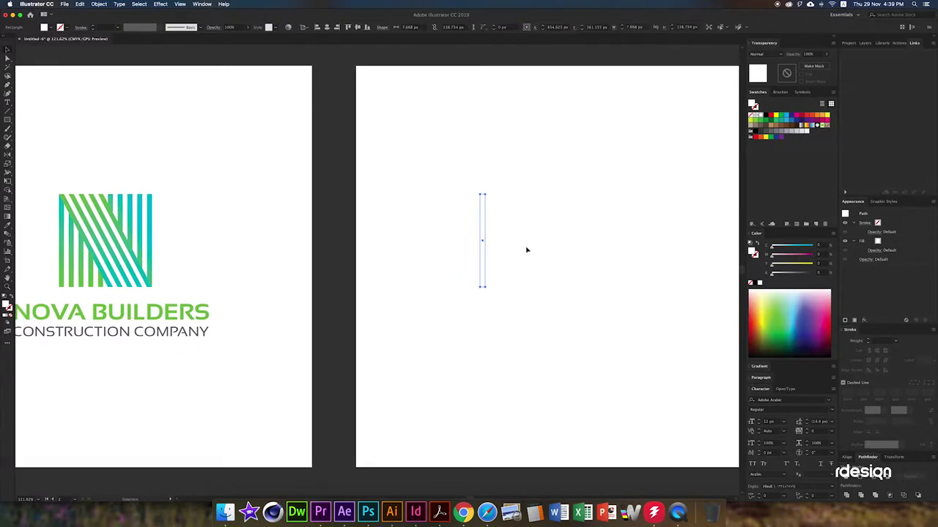
key(m)
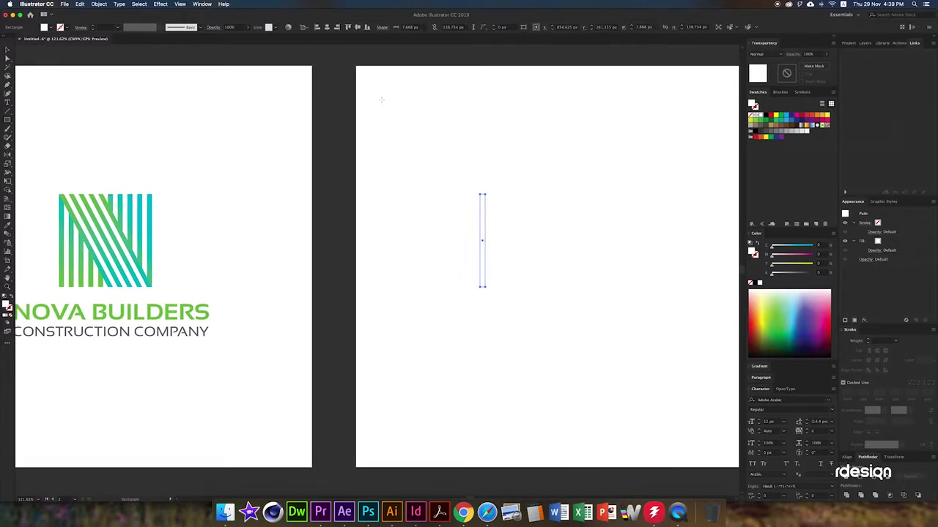
- Draw a small square at the right artboard's top-left filled with the logo's teal-green gradient
drag(381, 92, 368, 80)
key(v)
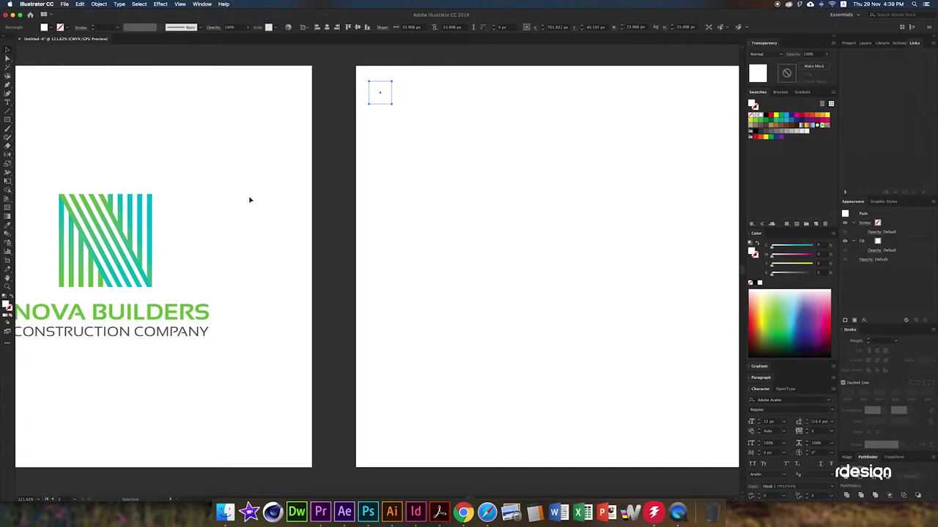
key(i)
click(150, 205)
key(v)
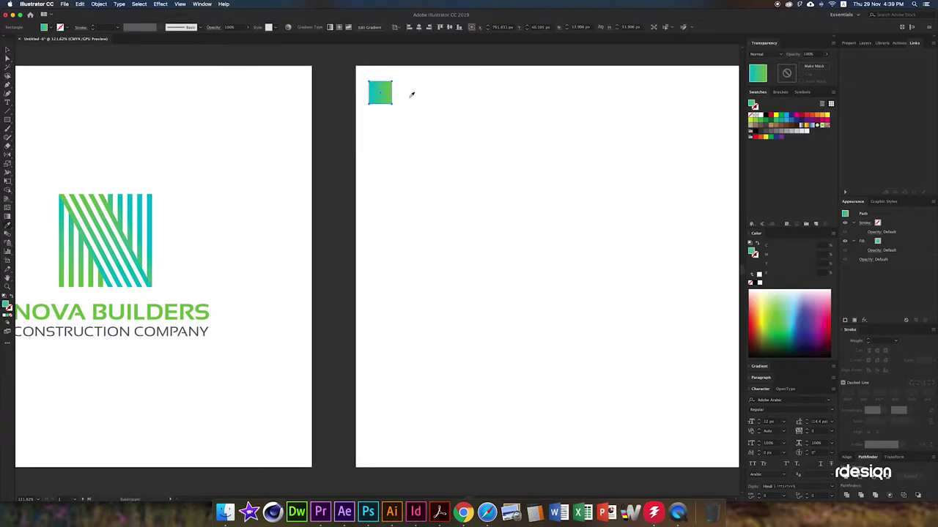
- Add two more squares below it, filled with the logo's dark grey and green
drag(386, 92, 386, 128)
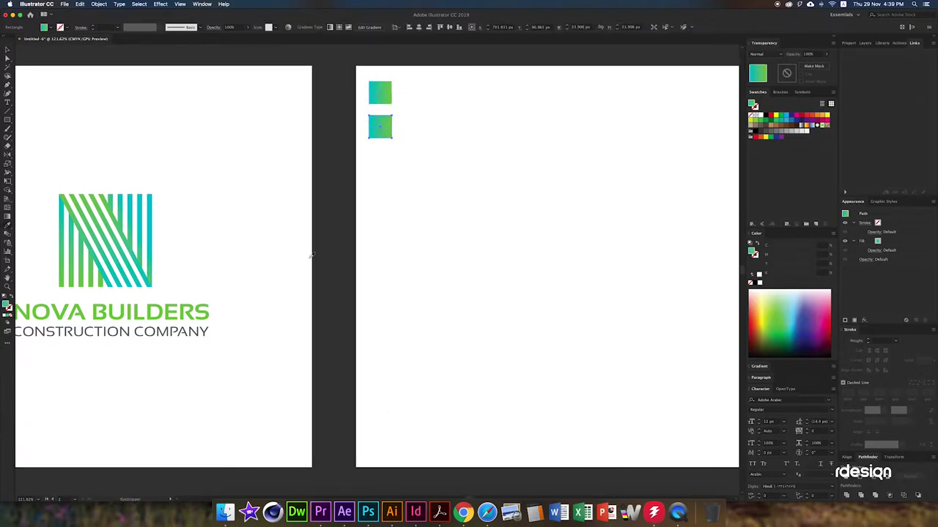
click(207, 328)
key(v)
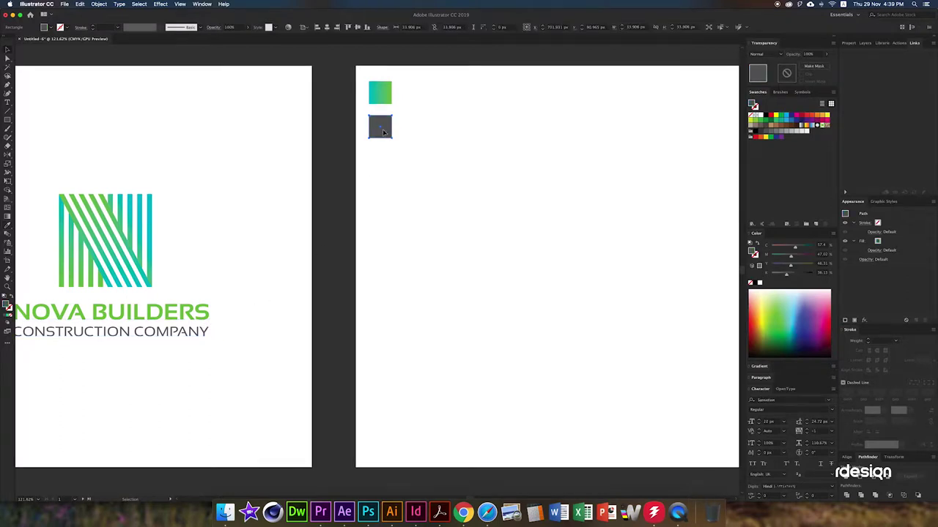
drag(382, 130, 382, 167)
key(i)
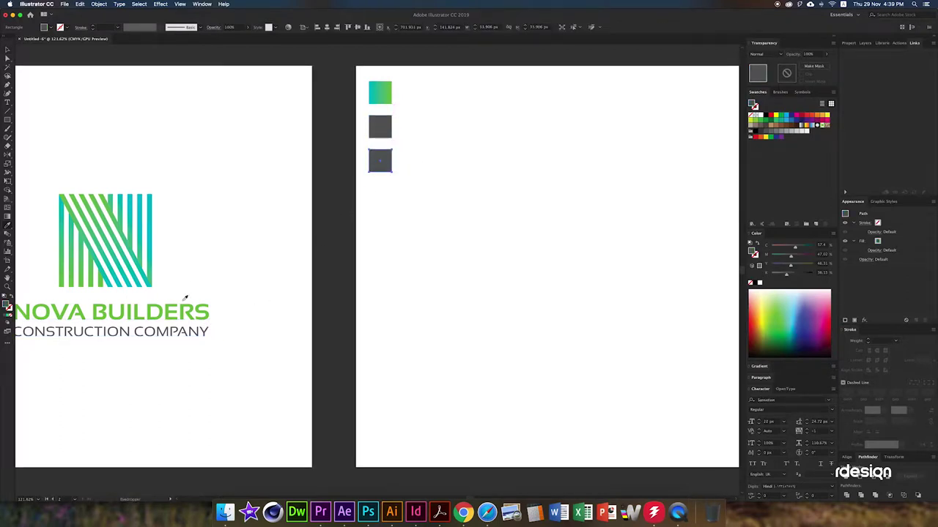
click(182, 307)
click(329, 271)
scroll(408, 239, down, 3)
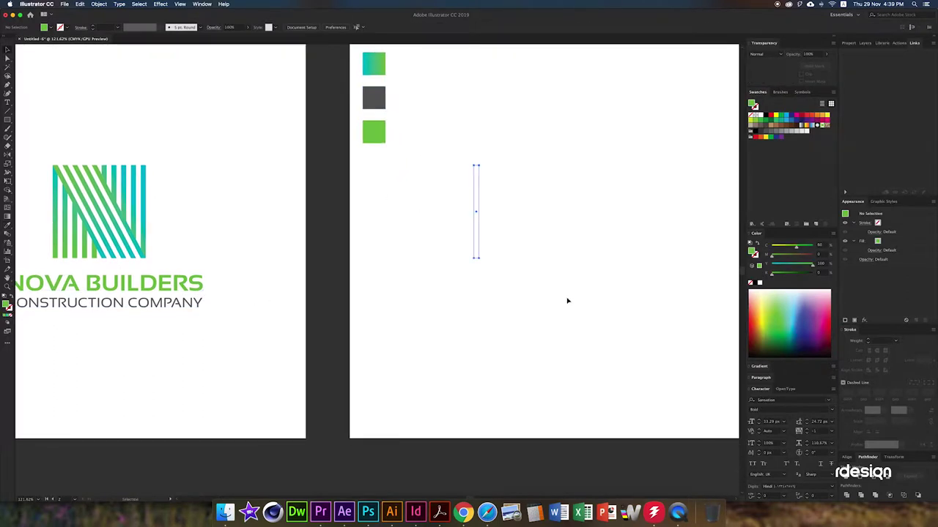
- Fill the thin rectangle with the teal-green gradient and place a duplicate bar beside it
click(373, 64)
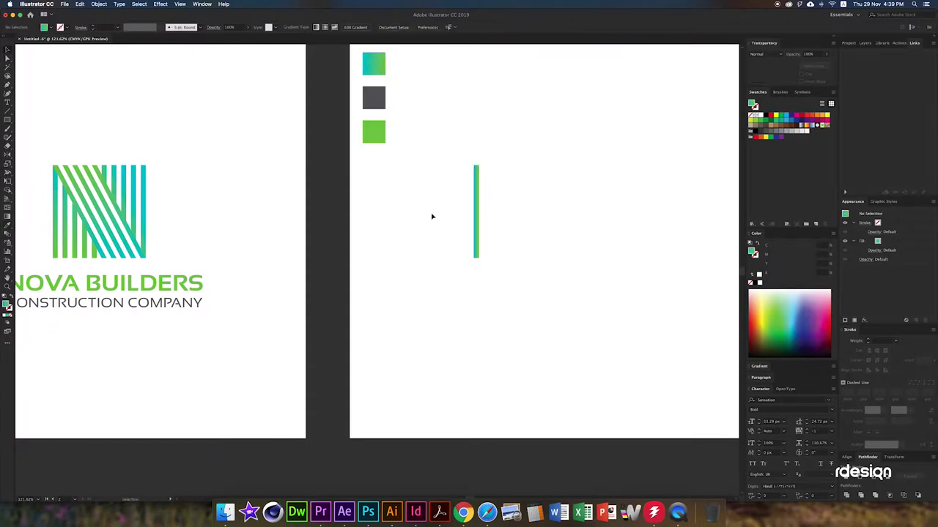
drag(387, 256, 550, 192)
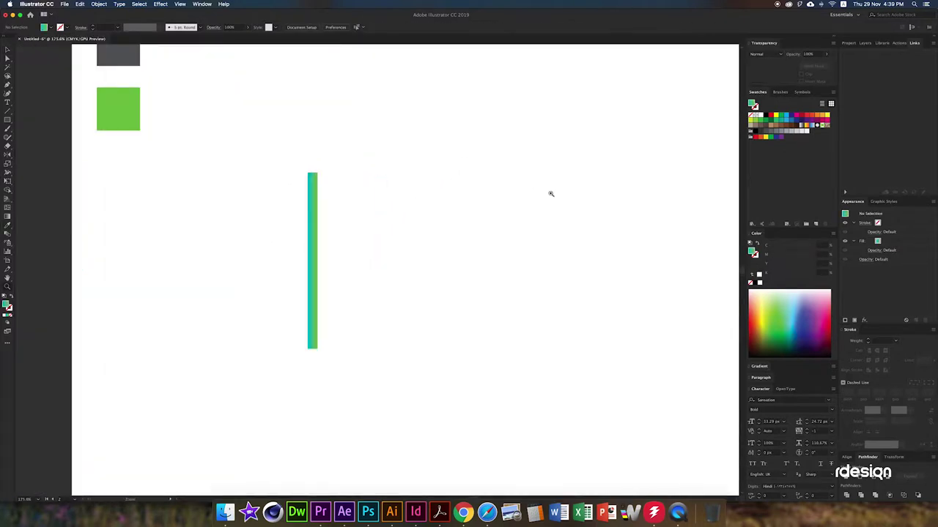
click(315, 240)
drag(314, 242, 342, 252)
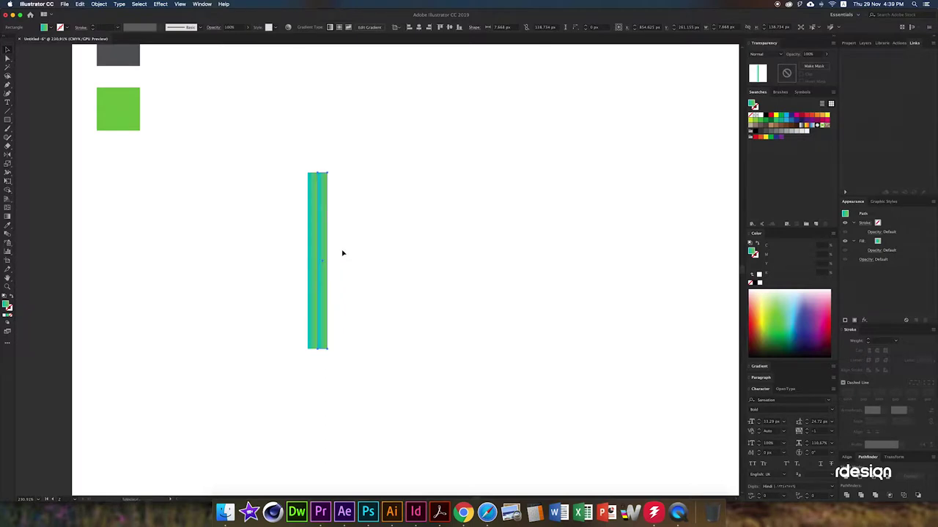
scroll(361, 261, down, 5)
scroll(298, 272, left, 3)
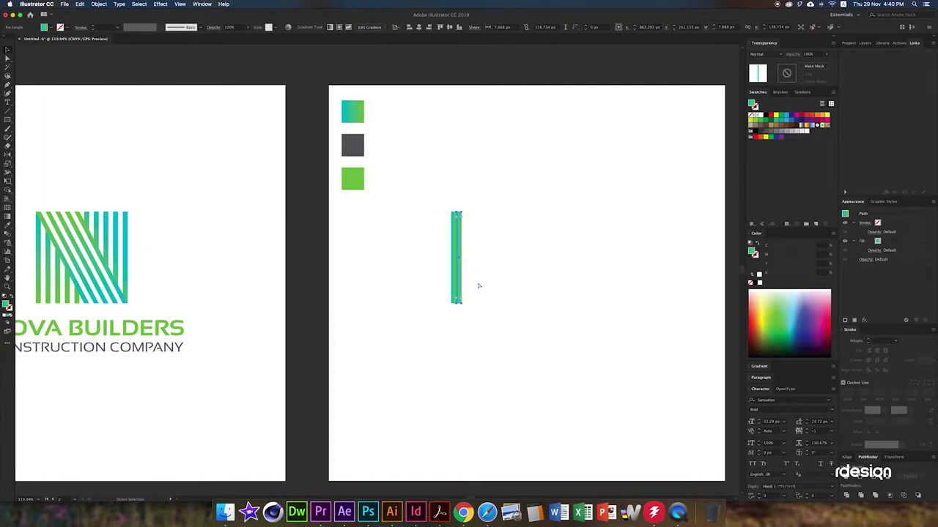
- Repeat the stripe copy five times with Cmd+D to build a square block of stripes
key(super+d)
key(super+d)
key(super+d)
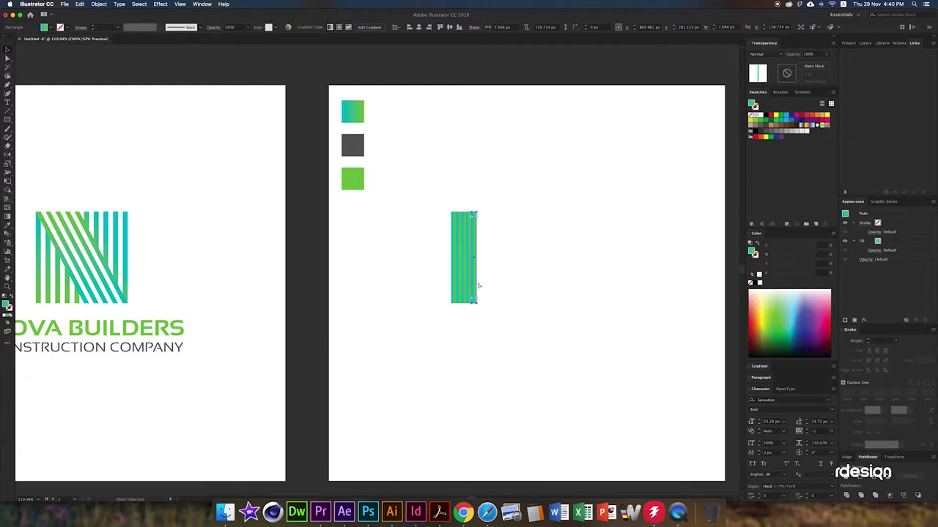
key(super+d)
key(super+d)
key(super+d)
key(super+d)
key(super+d)
key(super+d)
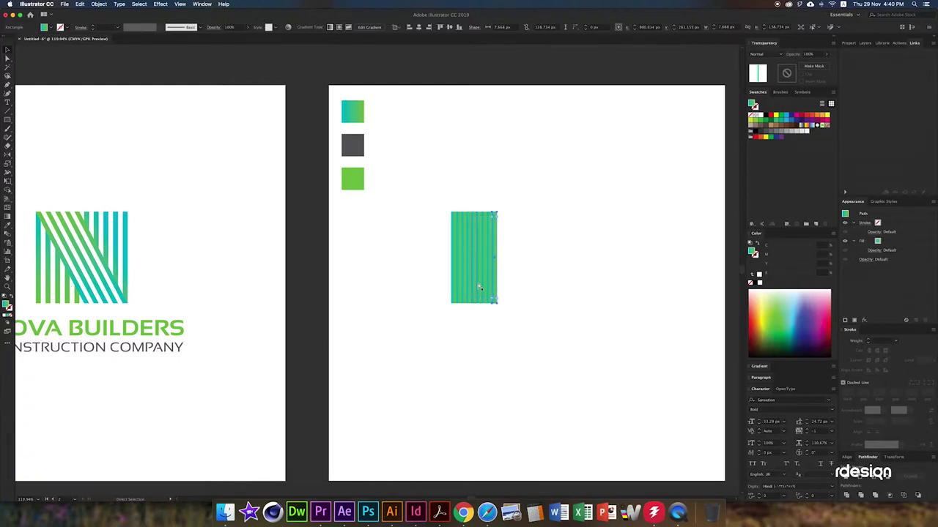
key(super+d)
key(super+d)
key(super+d)
key(super+d)
key(super+d)
key(super+d)
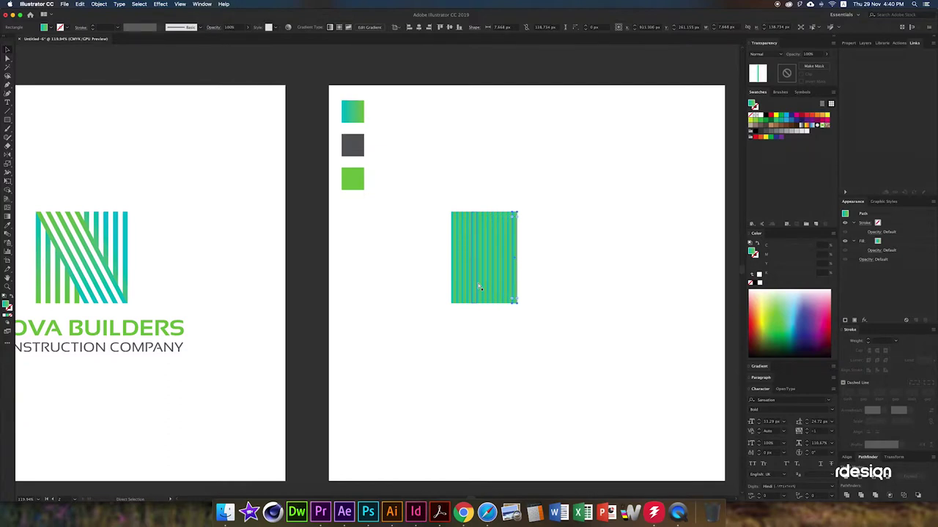
key(super+d)
key(super+d)
key(super+d)
key(super+d)
key(super+d)
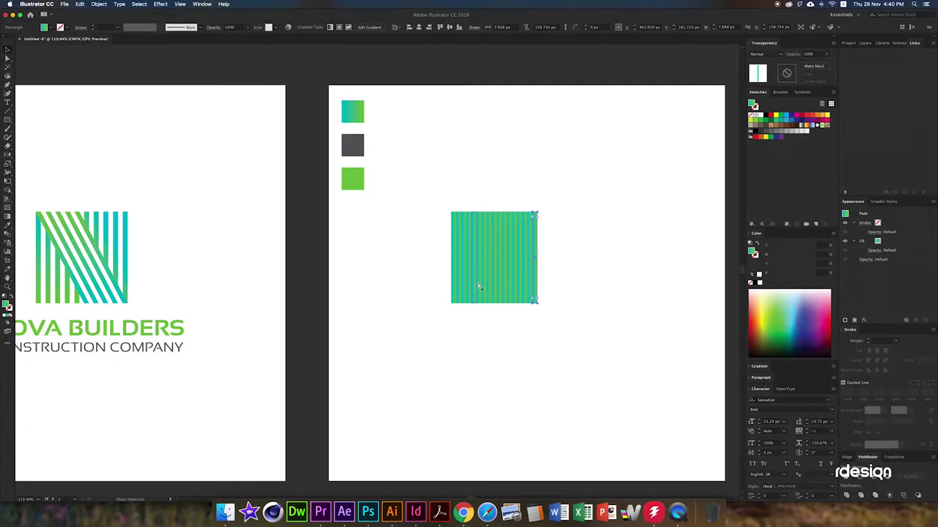
key(super+d)
key(super+d)
key(super+d)
click(517, 354)
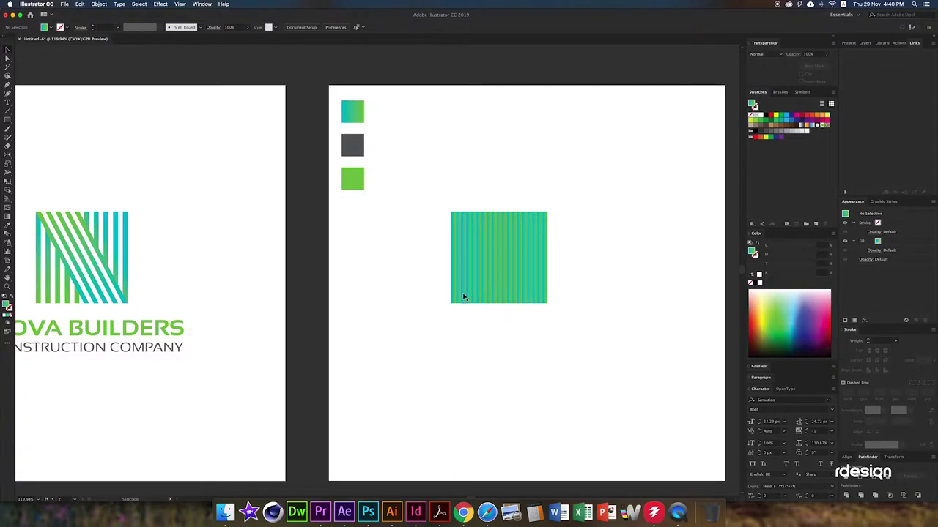
- Delete alternate stripes across the left half of the block to leave white gaps
click(460, 297)
key(Delete)
click(469, 297)
key(Delete)
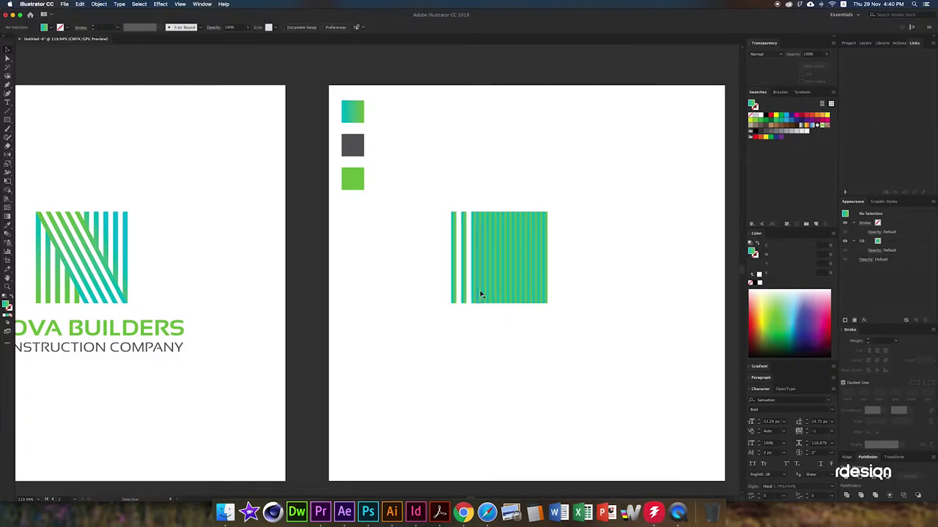
click(478, 295)
key(Delete)
click(489, 289)
key(Delete)
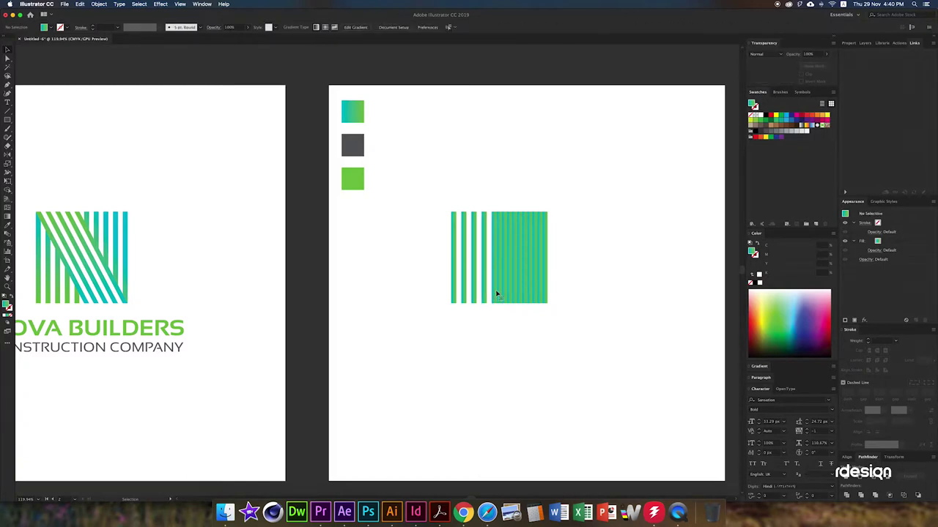
click(498, 293)
key(Delete)
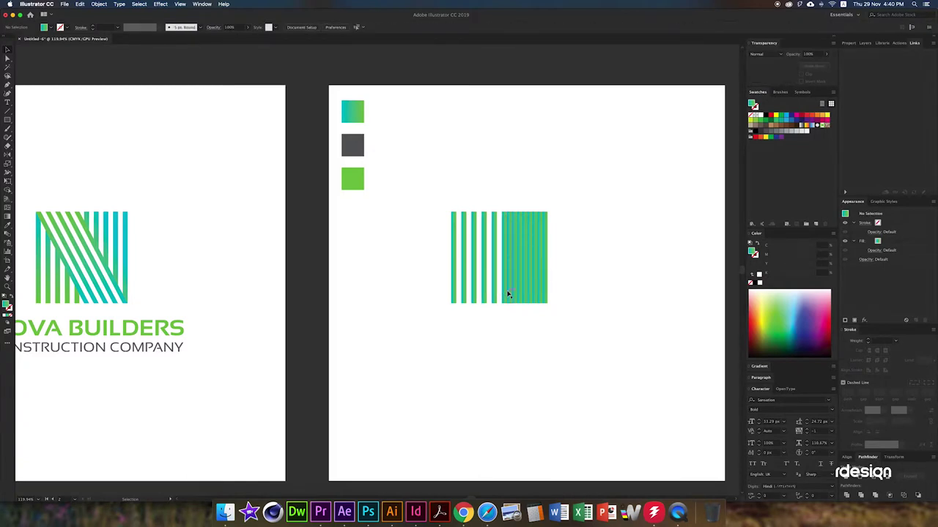
- Delete the remaining alternate stripes and the wide piece at the right edge
click(511, 294)
key(Delete)
click(520, 293)
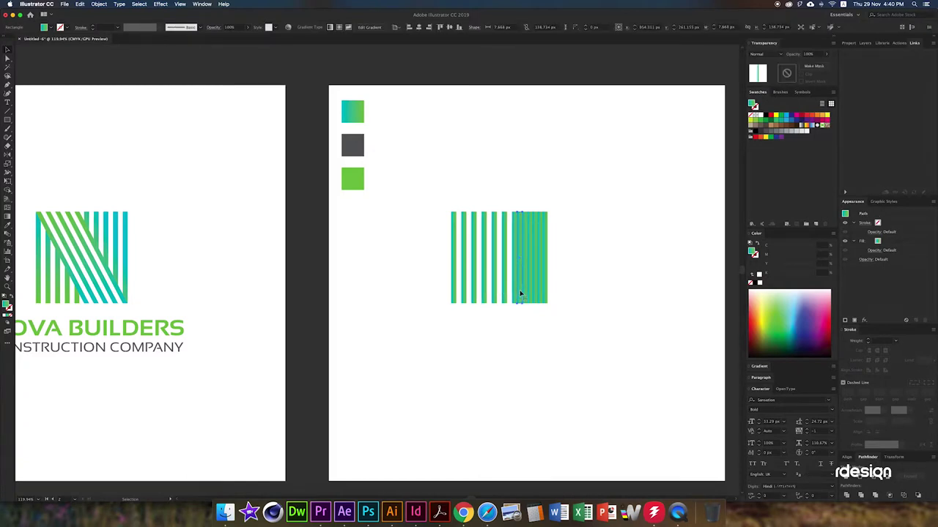
key(Delete)
click(529, 293)
key(Delete)
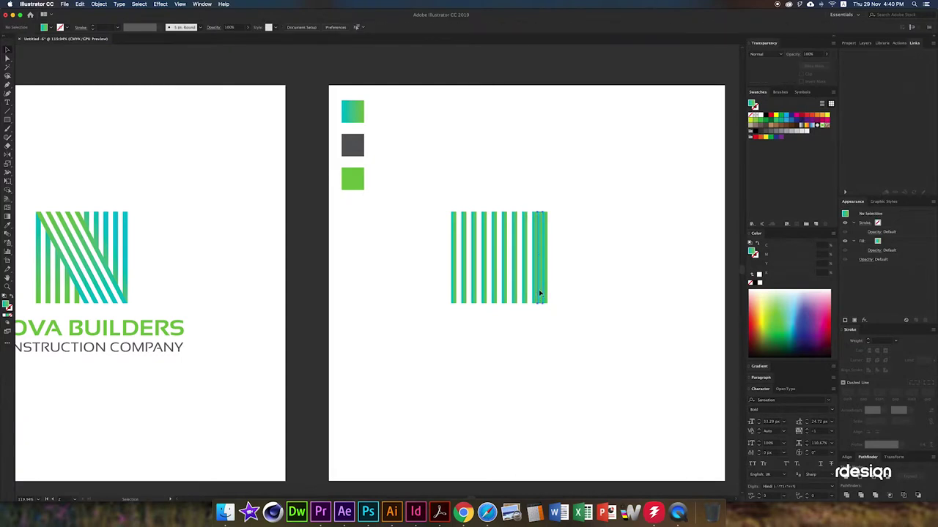
click(540, 294)
key(Delete)
- Draw a diagonal stripe with the Pen tool from the block's top-left corner to its bottom edge
click(7, 86)
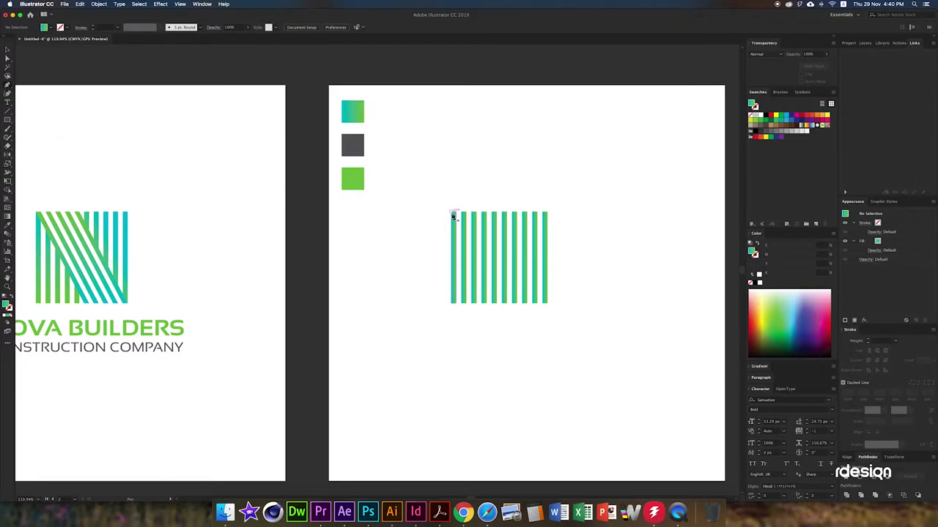
click(453, 214)
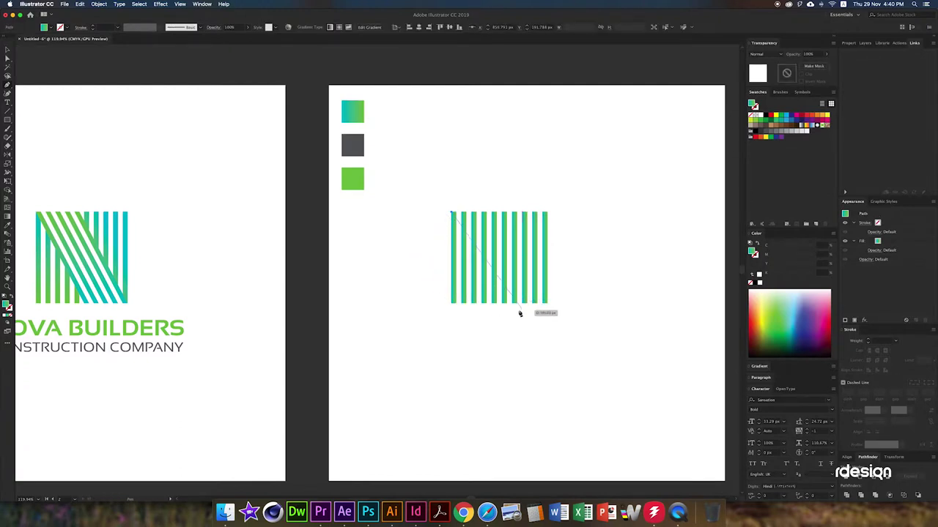
click(505, 304)
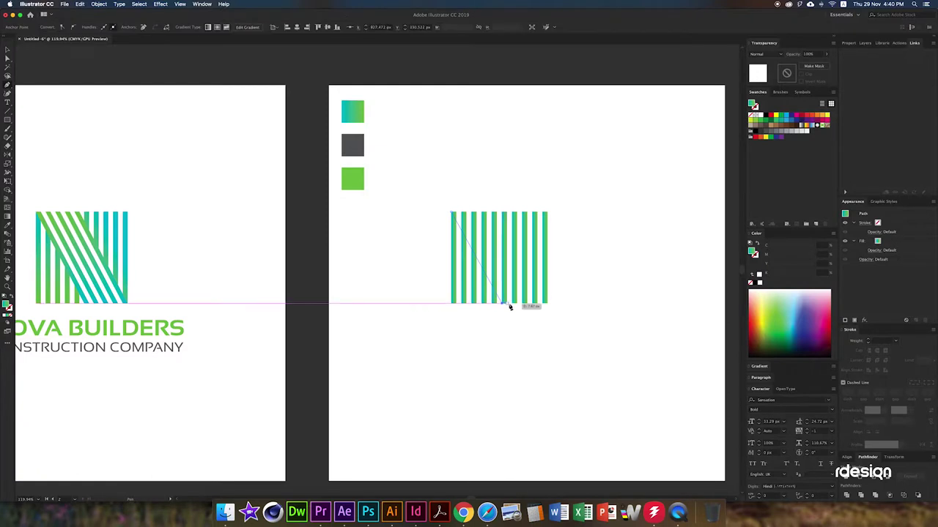
click(452, 213)
key(v)
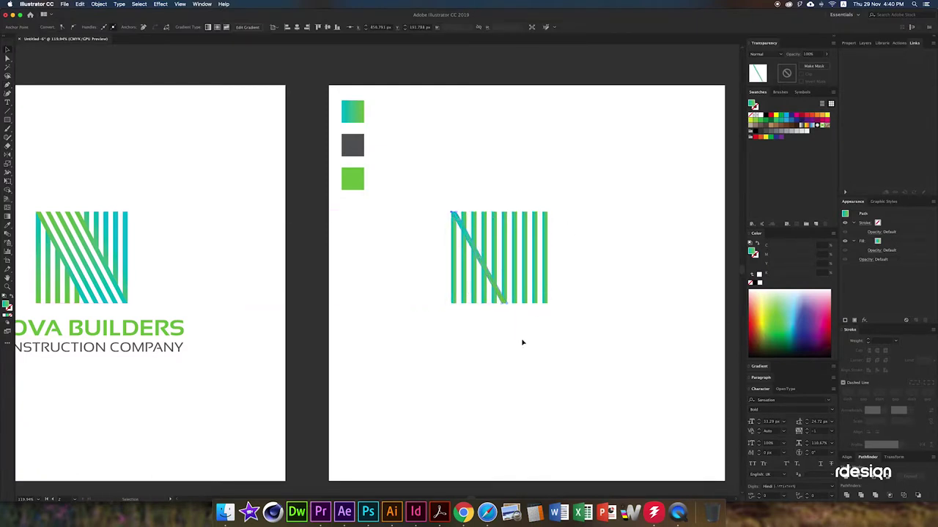
click(522, 342)
key(z)
click(529, 244)
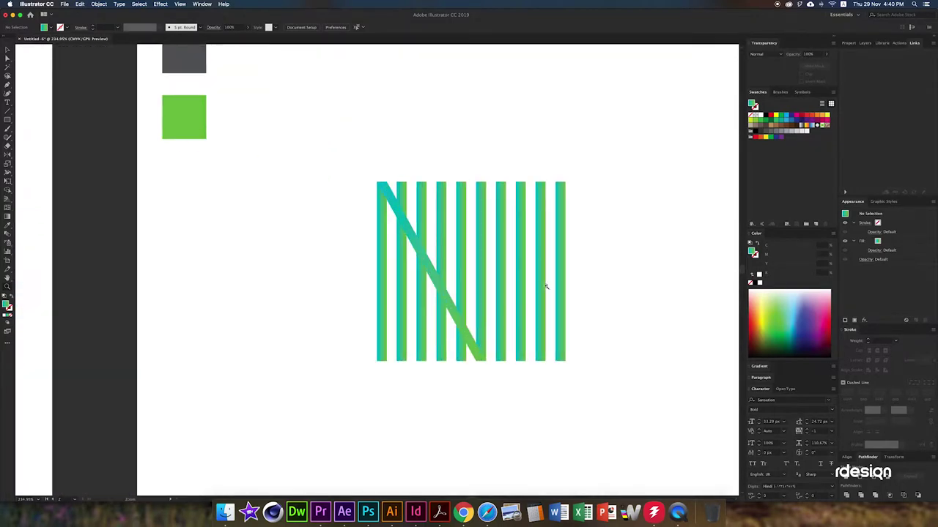
- Copy the diagonal stripe to the right and repeat twice for four parallel diagonals
click(444, 299)
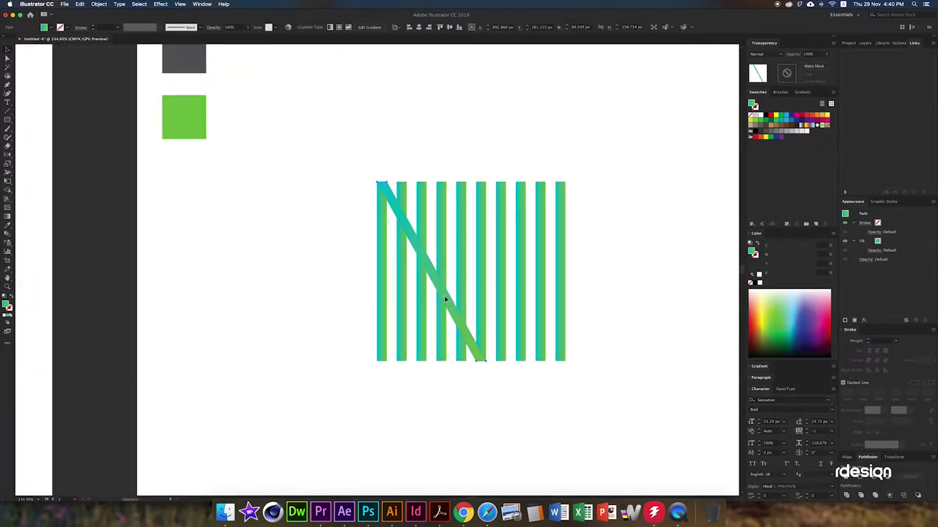
drag(444, 299, 465, 299)
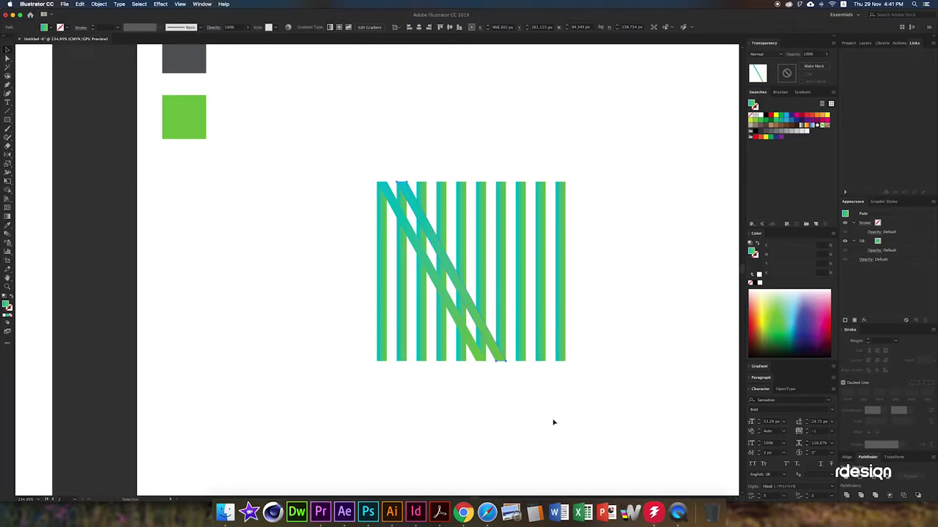
key(ctrl+d)
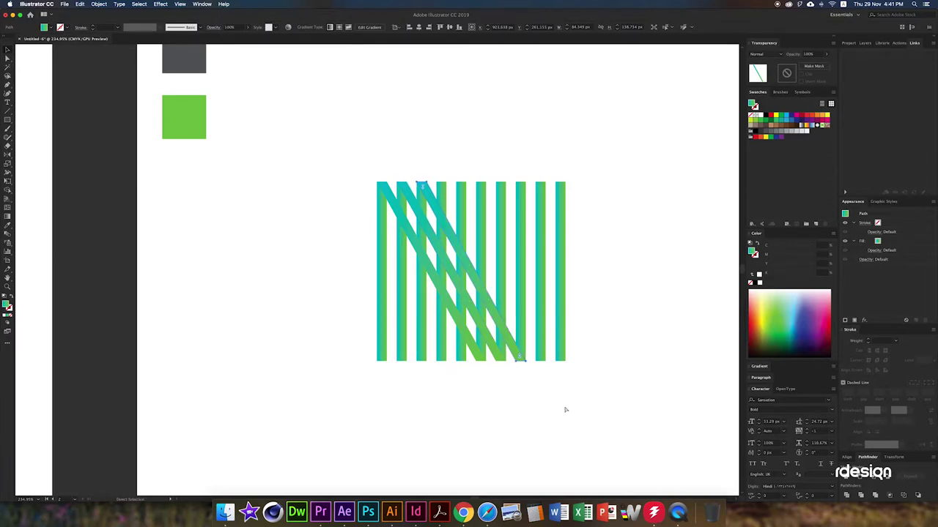
key(ctrl+d)
click(515, 373)
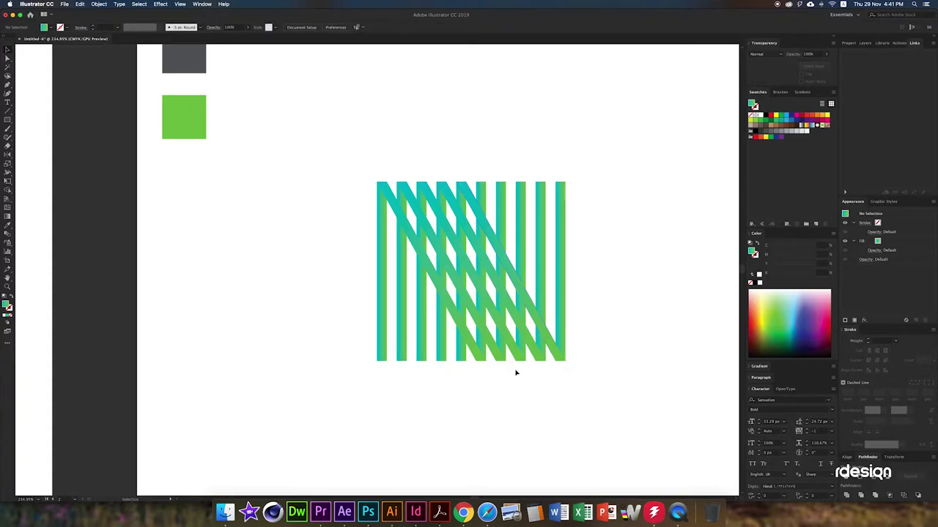
key(z)
drag(515, 373, 497, 340)
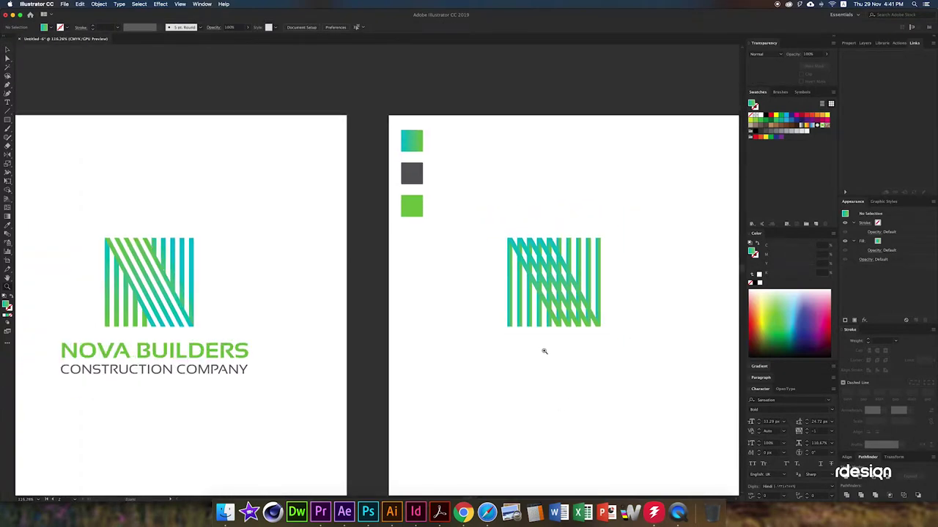
- Draw a diagonal parallelogram over the striped N with the Pen tool
click(653, 277)
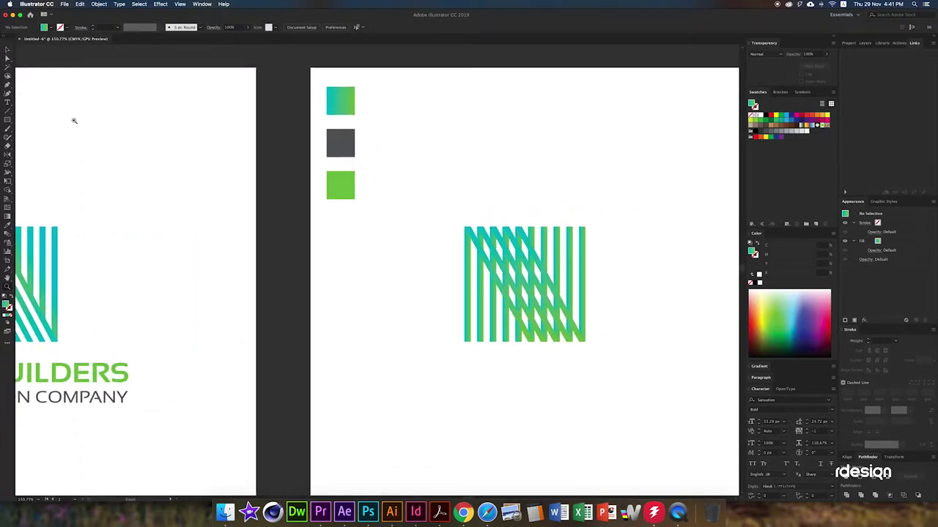
click(9, 86)
click(470, 229)
click(524, 230)
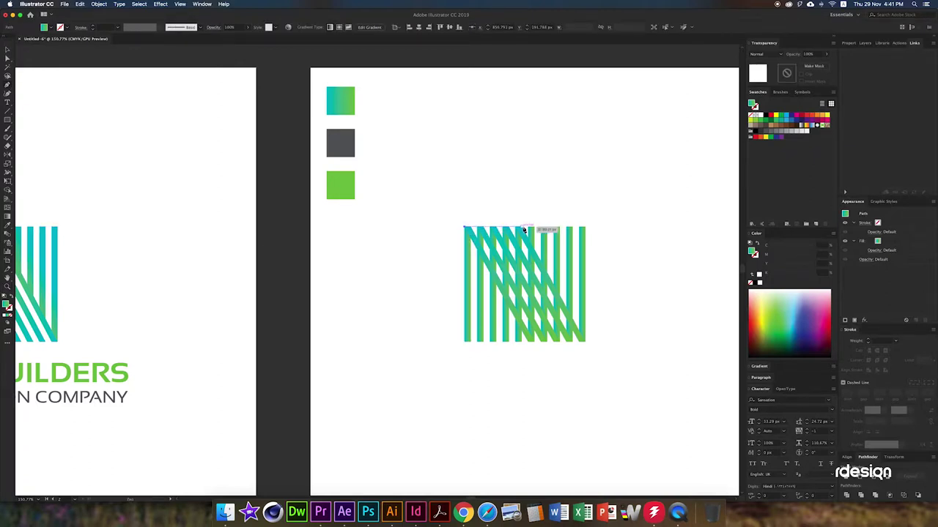
click(586, 342)
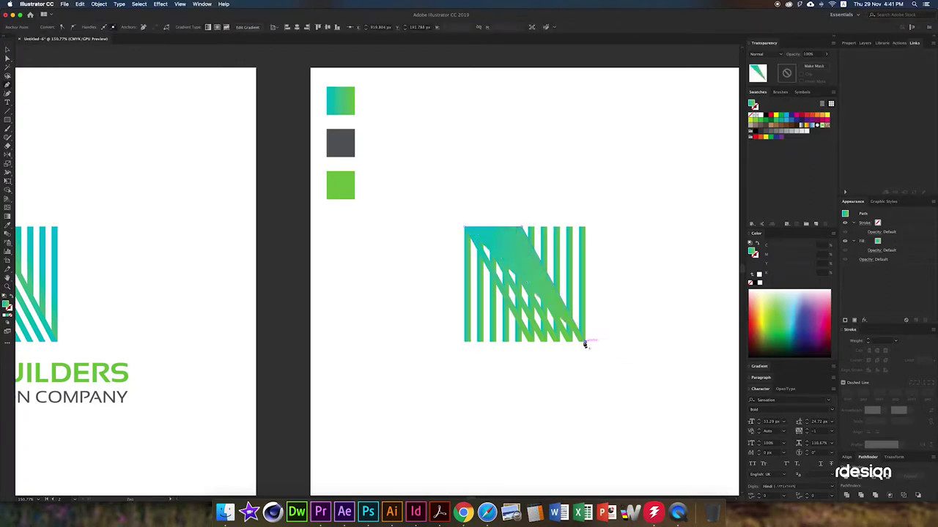
click(527, 342)
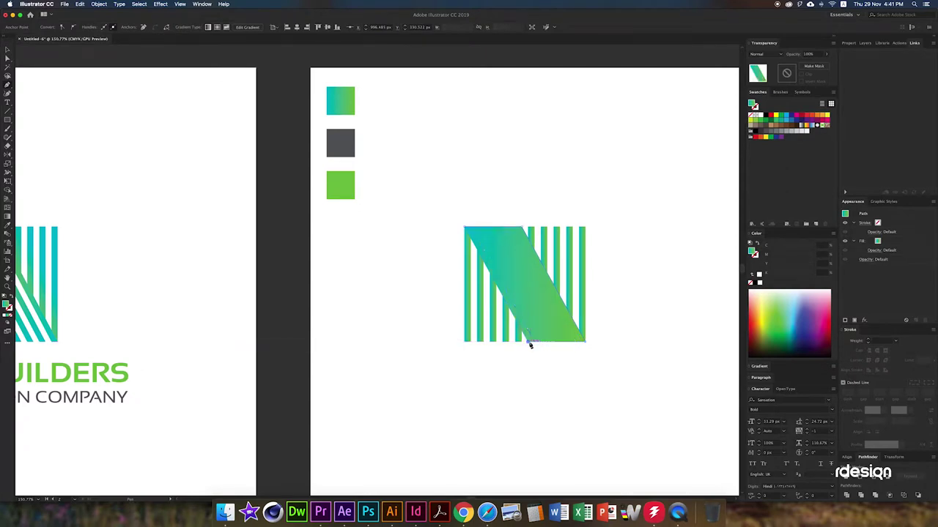
click(464, 228)
key(v)
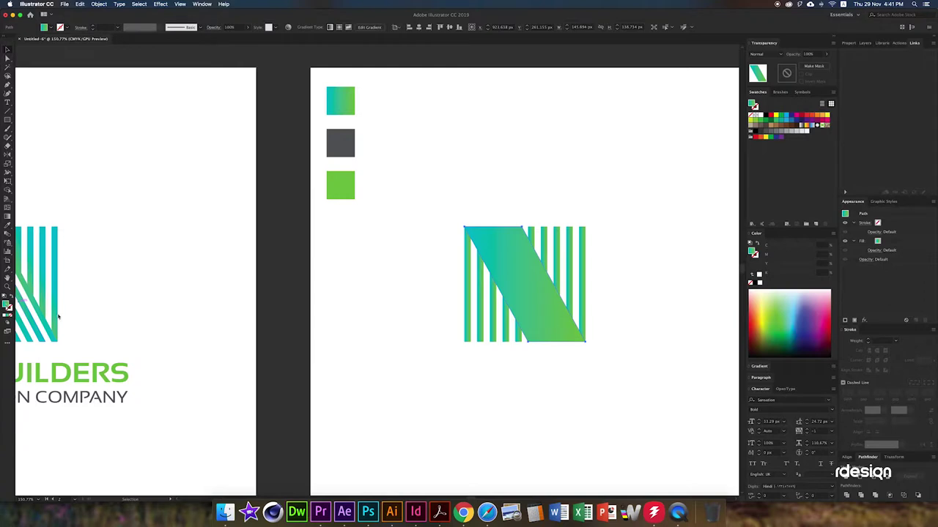
- Fill the parallelogram white (ffffff) and send it backward twice behind the stripes
text(ffffff)
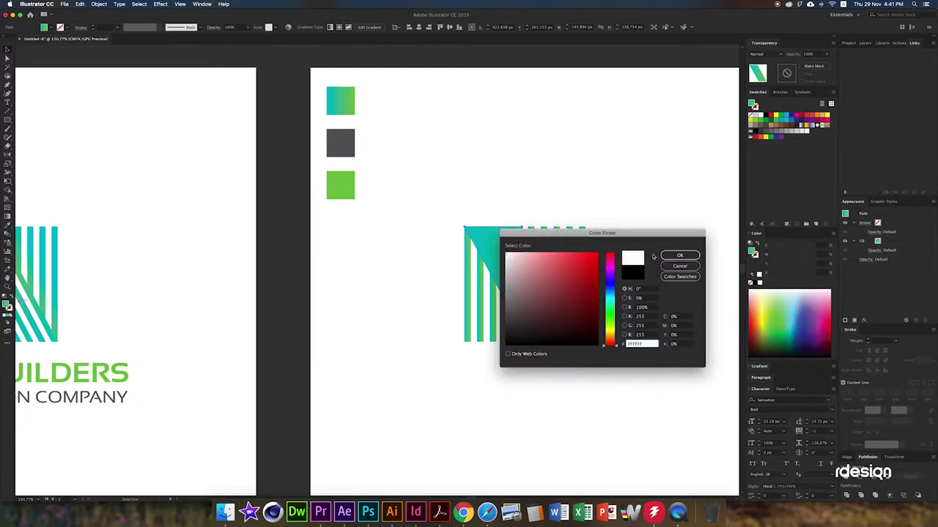
click(680, 256)
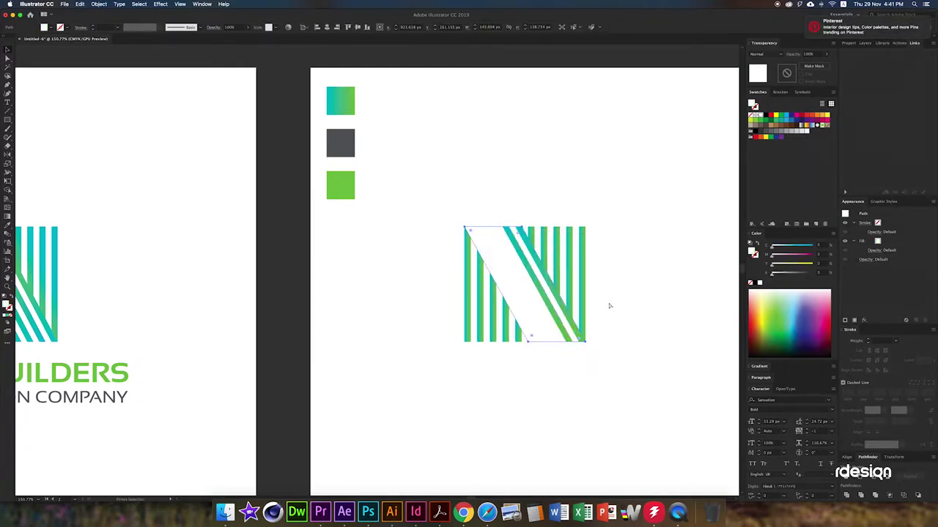
key(ctrl+bracketleft)
key(ctrl+bracketleft)
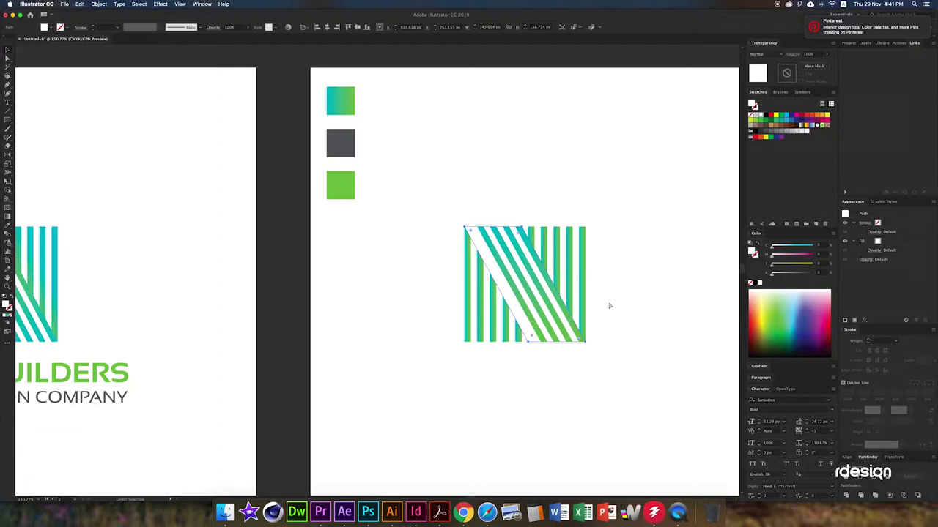
key(ctrl+bracketleft)
- Type 'NOVA BUILDERS' as a text object below the striped N on the right artboard
scroll(324, 274, down, 3)
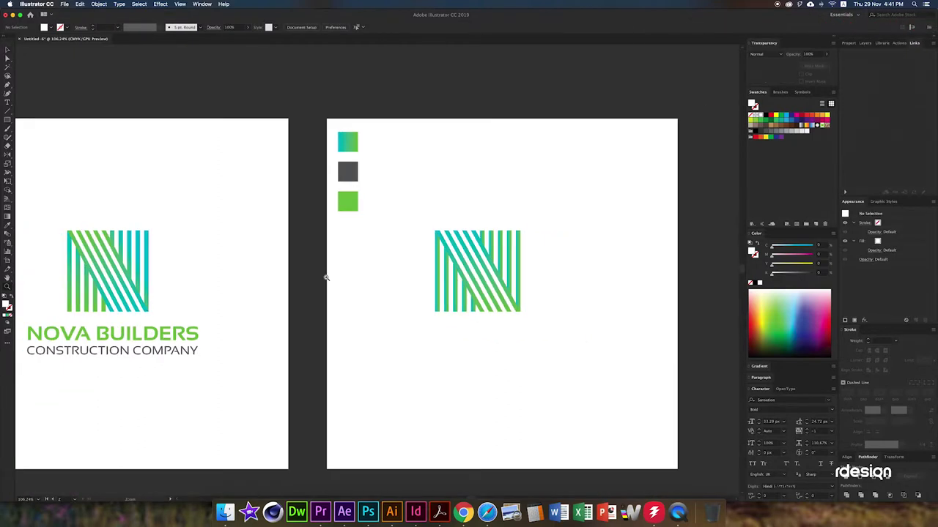
scroll(410, 245, up, 2)
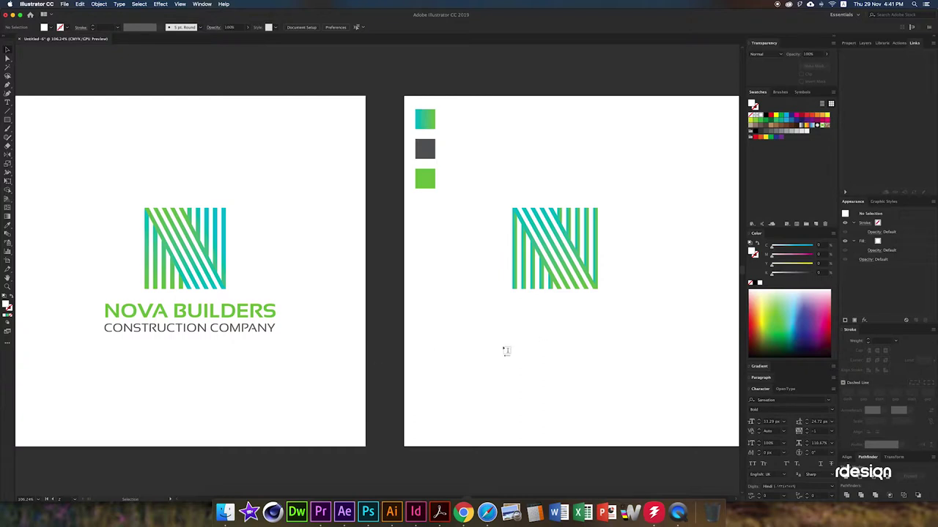
key(t)
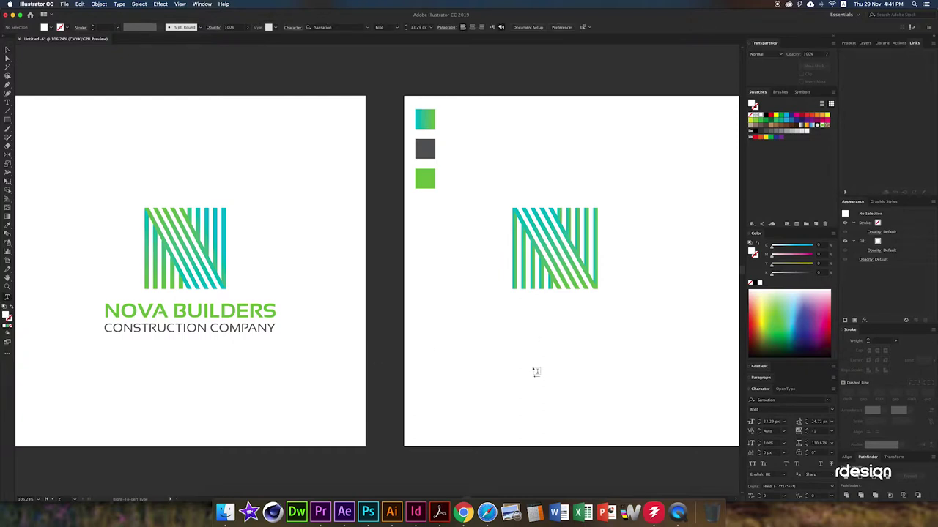
click(536, 372)
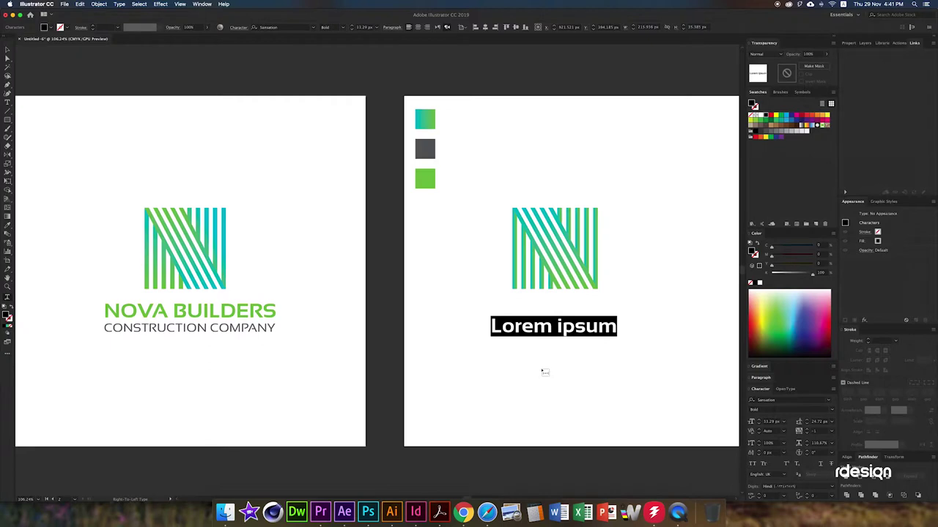
text(N)
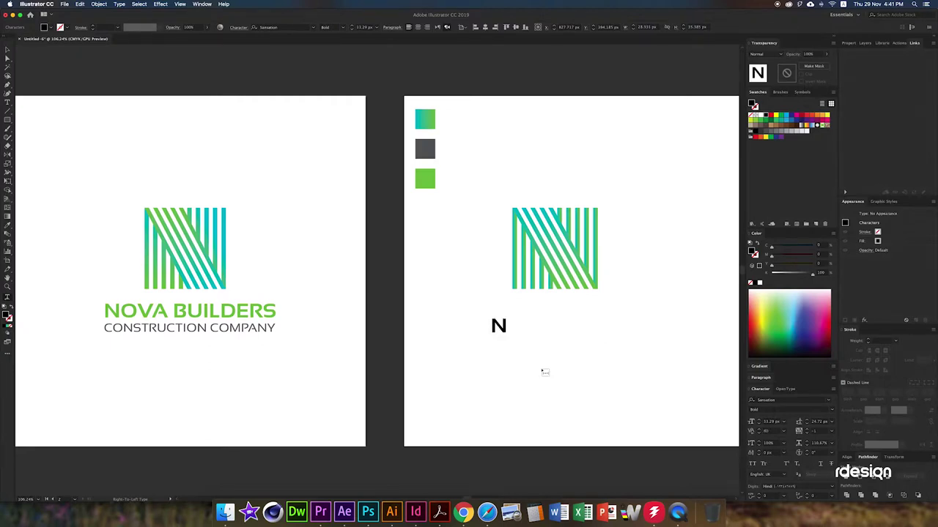
text(OVA)
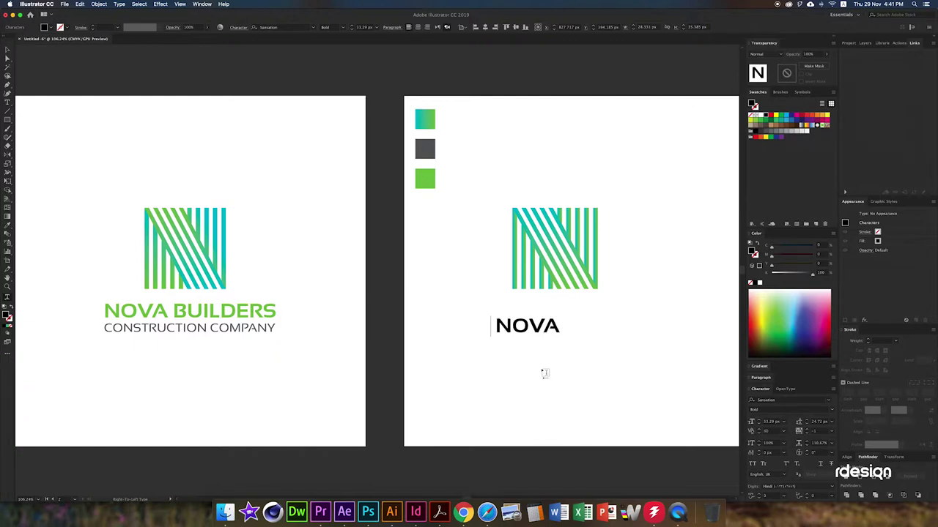
text( BU)
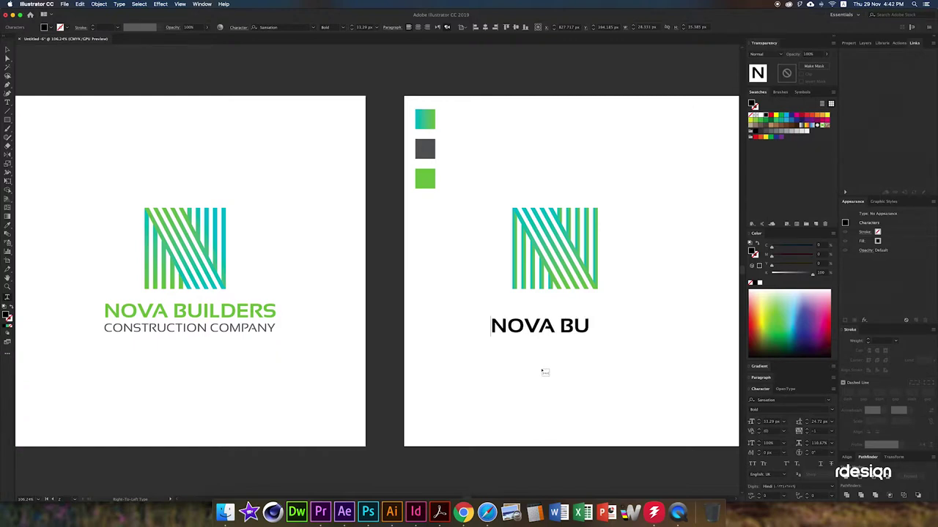
text(IL)
text(DERS)
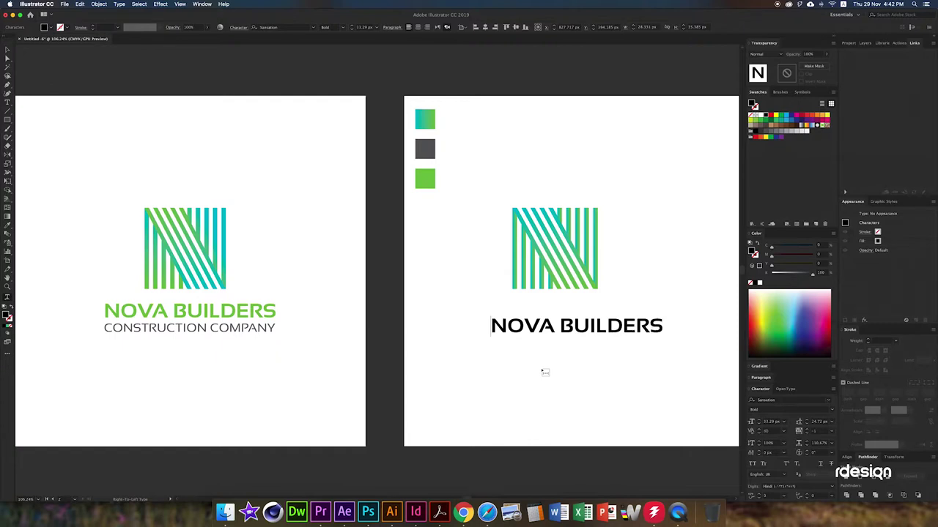
key(ctrl+a)
key(Escape)
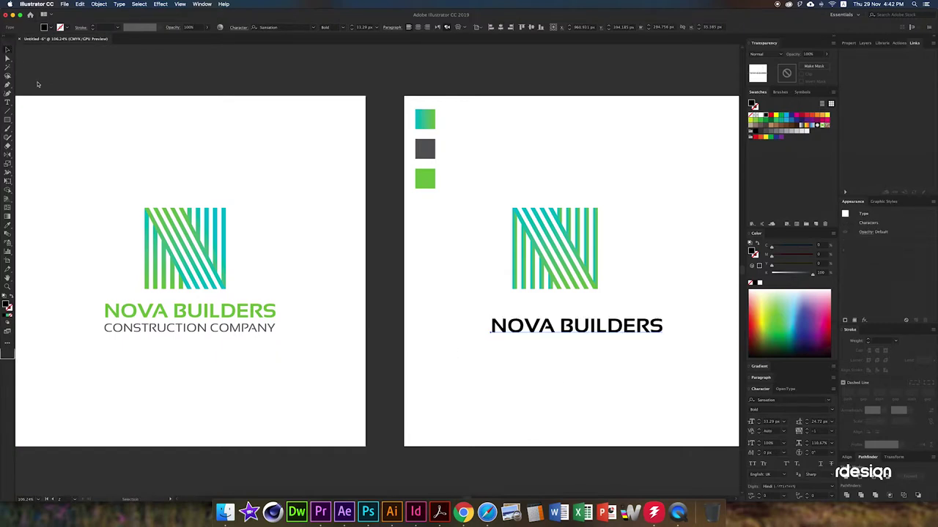
- Sample the green title style onto the right artboard's NOVA BUILDERS text
key(i)
click(425, 179)
key(v)
click(445, 293)
- Move the NOVA BUILDERS text down beneath the striped N logo
scroll(381, 307, right, 3)
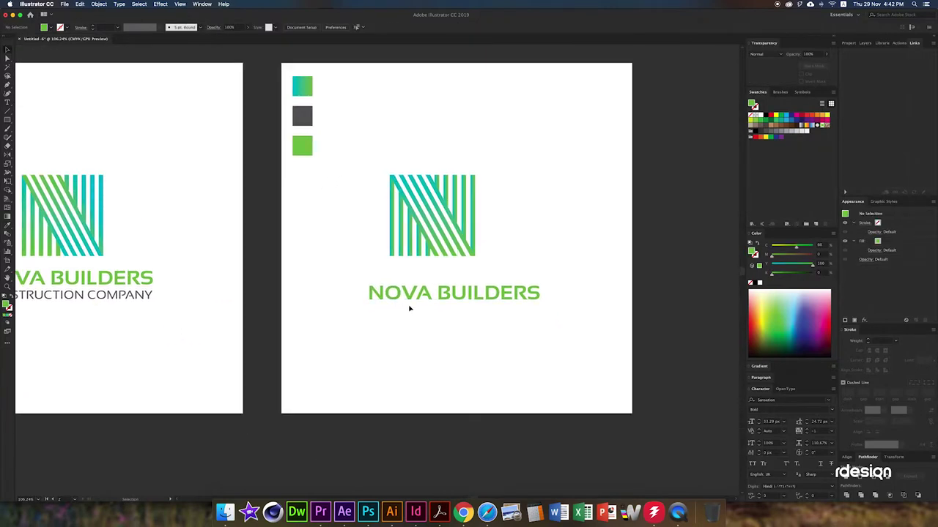
drag(425, 297, 424, 342)
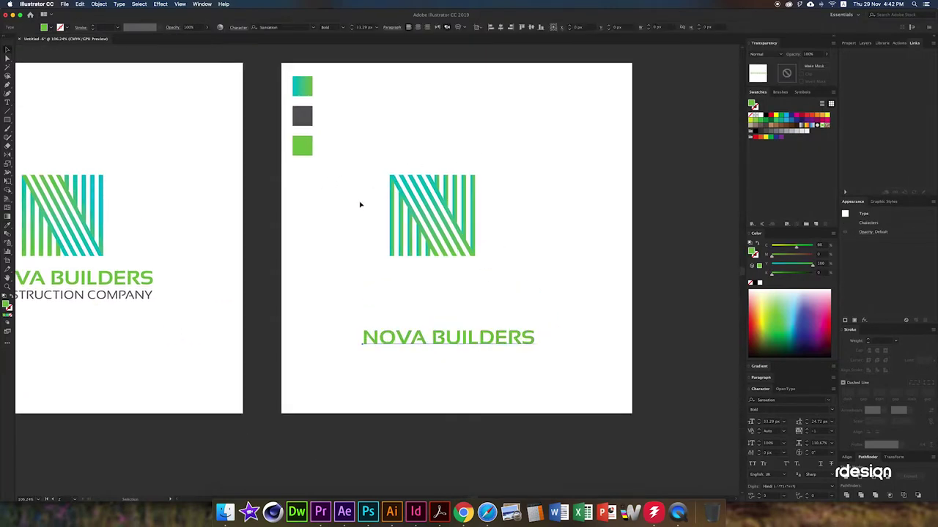
drag(507, 164, 383, 278)
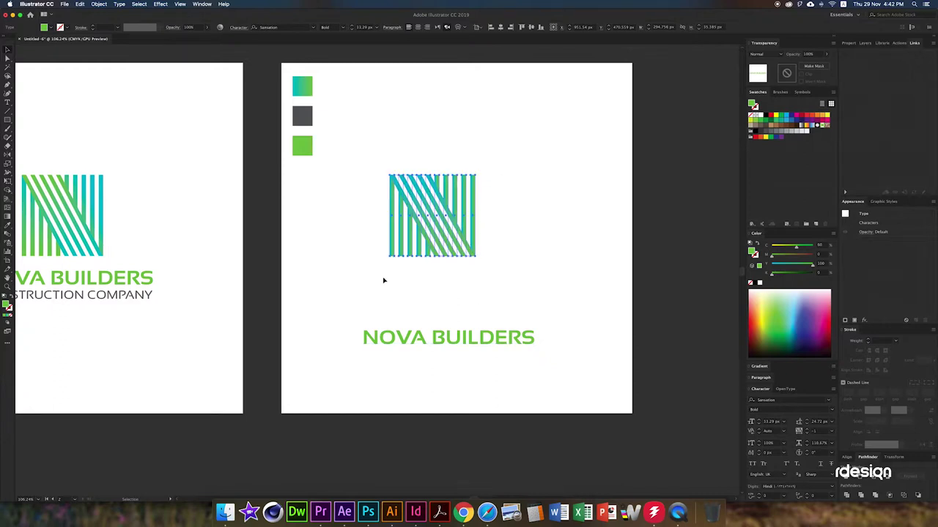
key(cmd+z)
drag(349, 150, 469, 231)
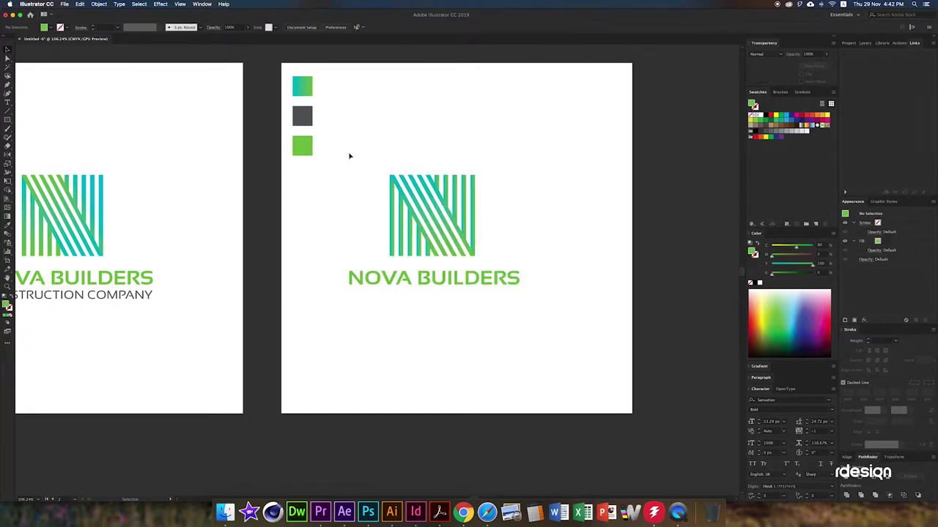
drag(521, 271, 518, 268)
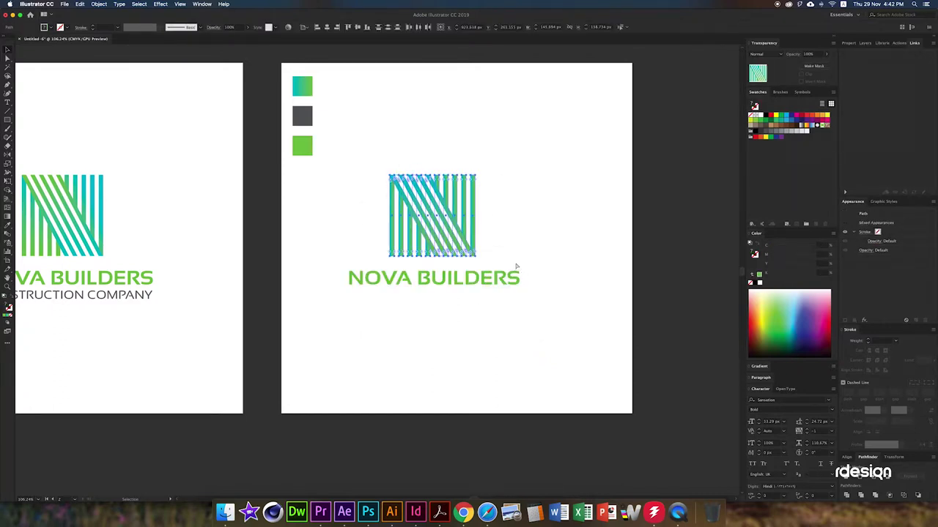
- Select the title with the N logo and centre-align them
click(471, 287)
click(470, 288)
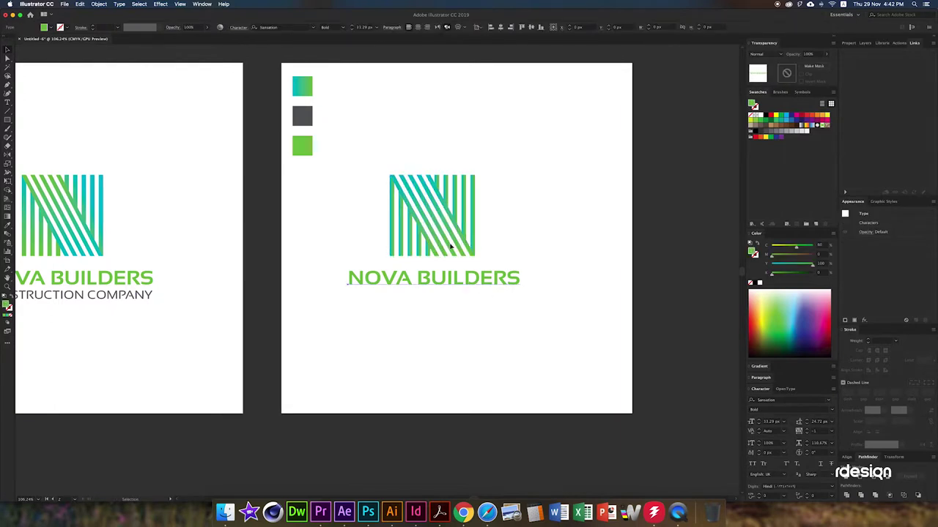
shift+click(452, 250)
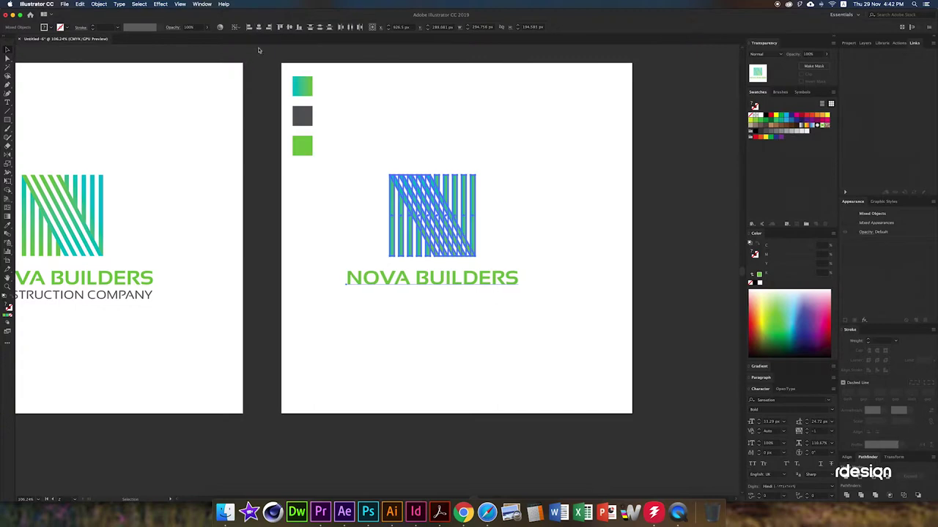
click(590, 224)
- Duplicate the NOVA BUILDERS title just below it and select the copy's text
click(482, 280)
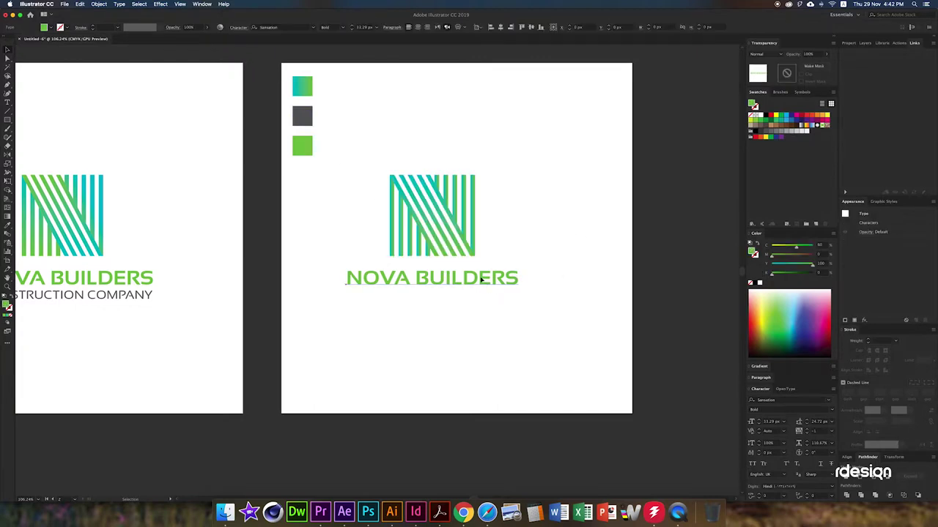
drag(482, 294, 483, 303)
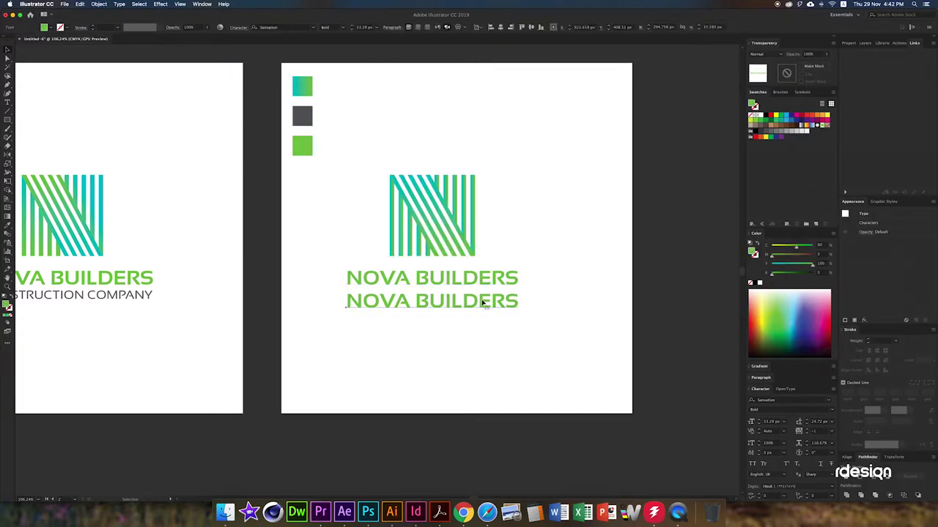
double_click(469, 301)
key(super+a)
- Retype the copy as 'Construction Company', correcting the typos
scroll(456, 302, left, 3)
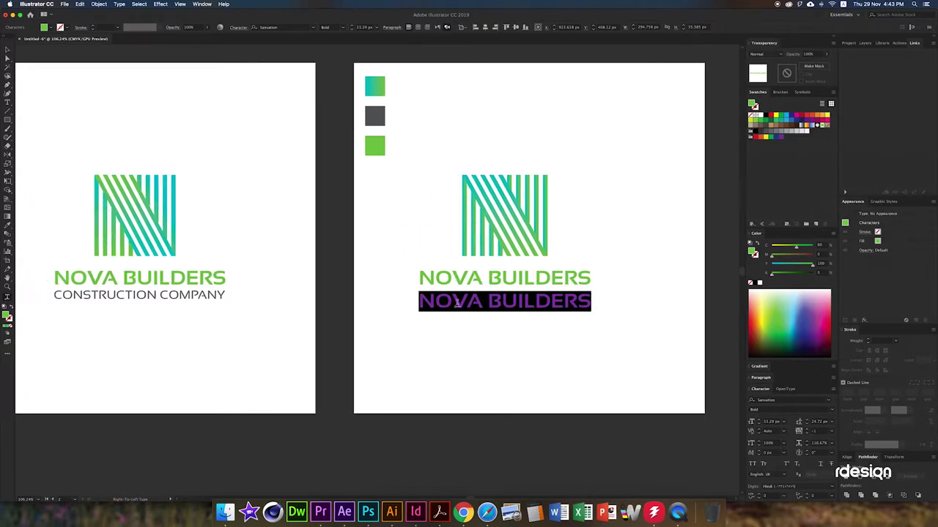
text(Co)
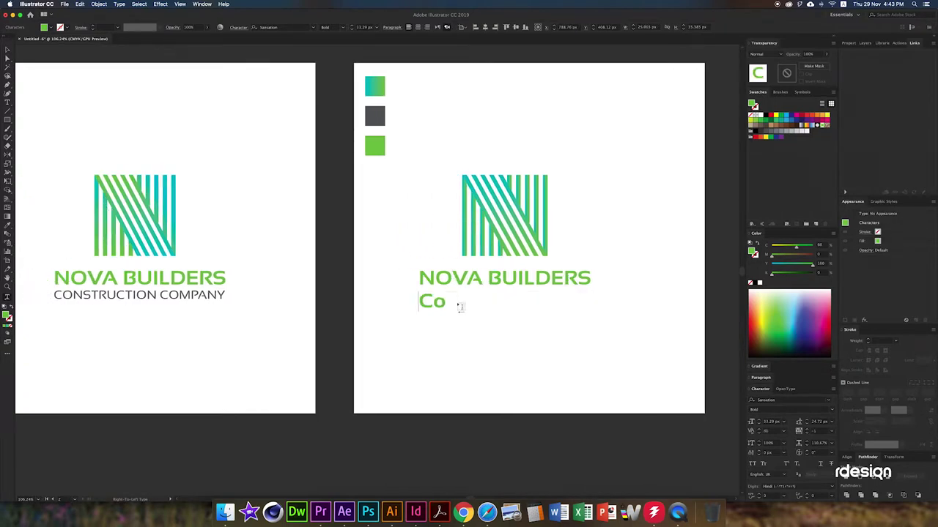
text(ns)
text(rt)
text(u)
key(BackSpace)
key(BackSpace)
key(BackSpace)
text(tru)
text(ction)
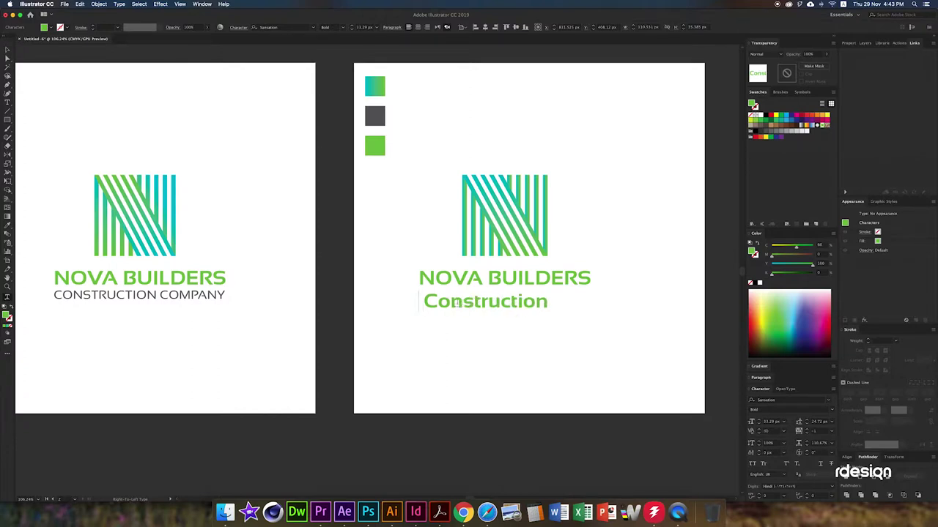
text( Co)
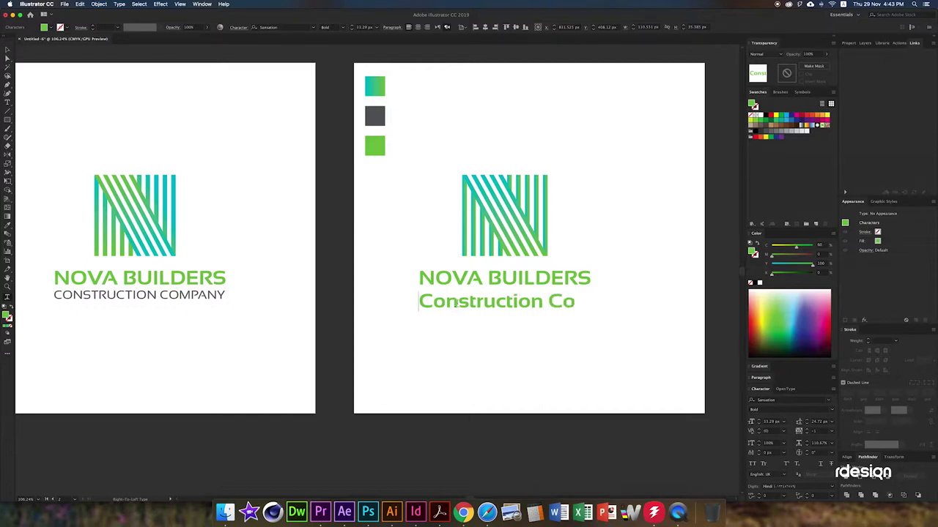
text(mpant)
key(BackSpace)
text(y)
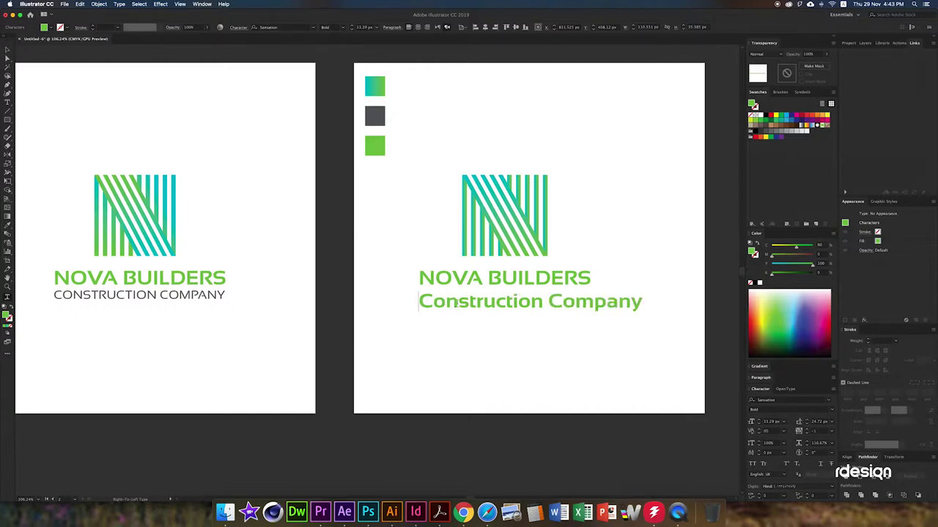
key(super+a)
key(Escape)
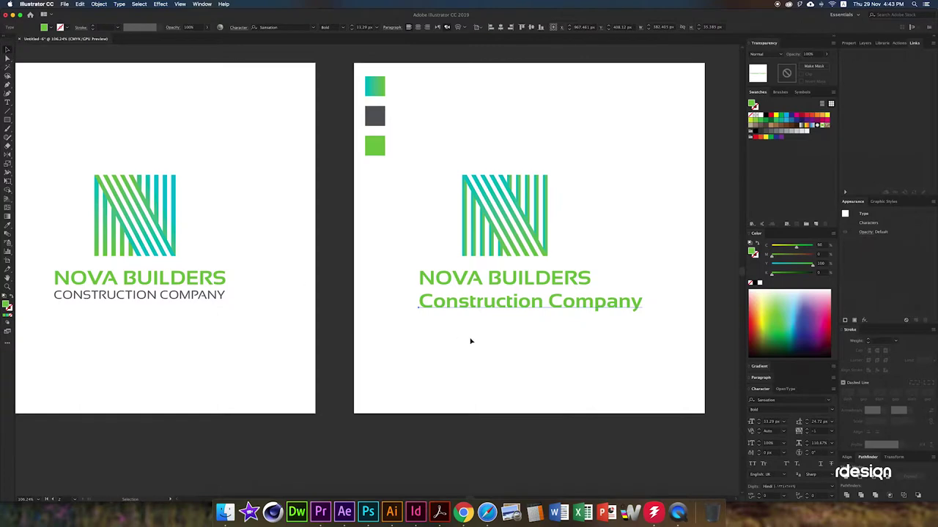
- Apply the left artboard's dark subtitle style and font to the subtitle
click(9, 231)
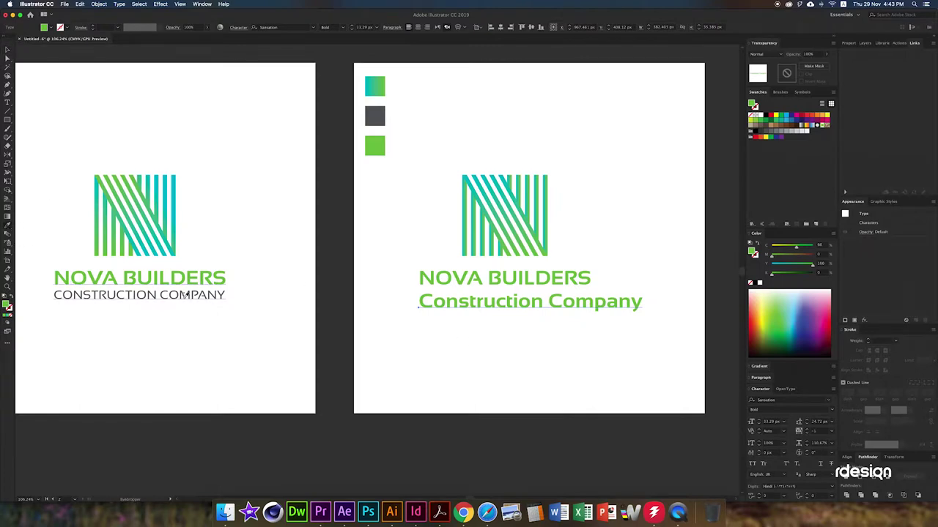
click(176, 297)
key(v)
click(535, 337)
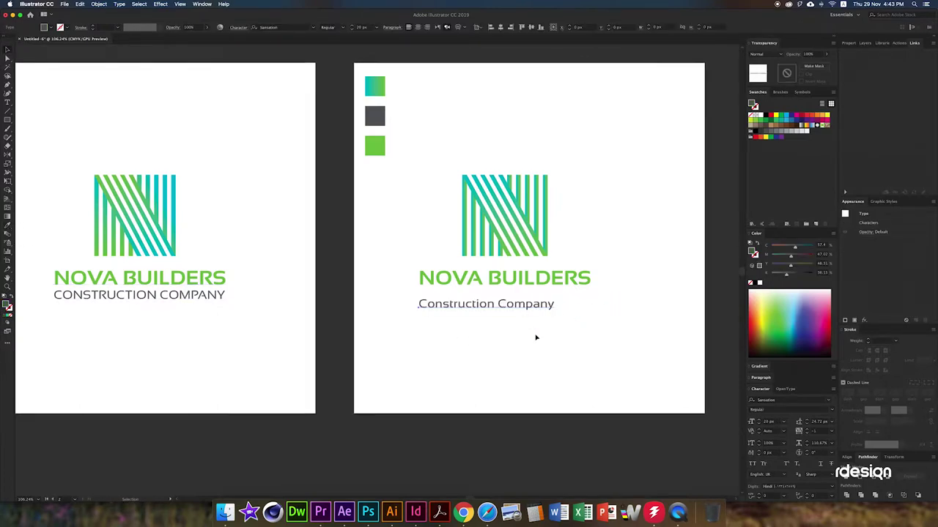
click(780, 402)
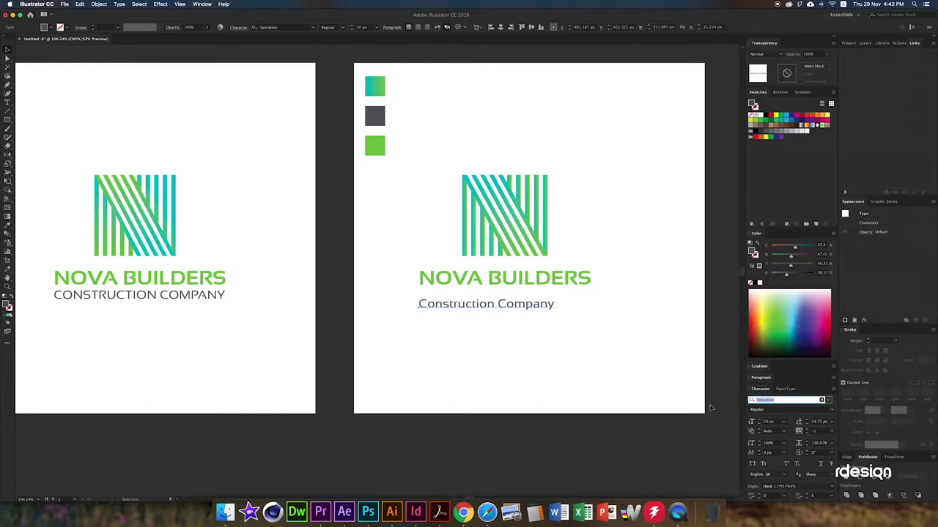
click(568, 345)
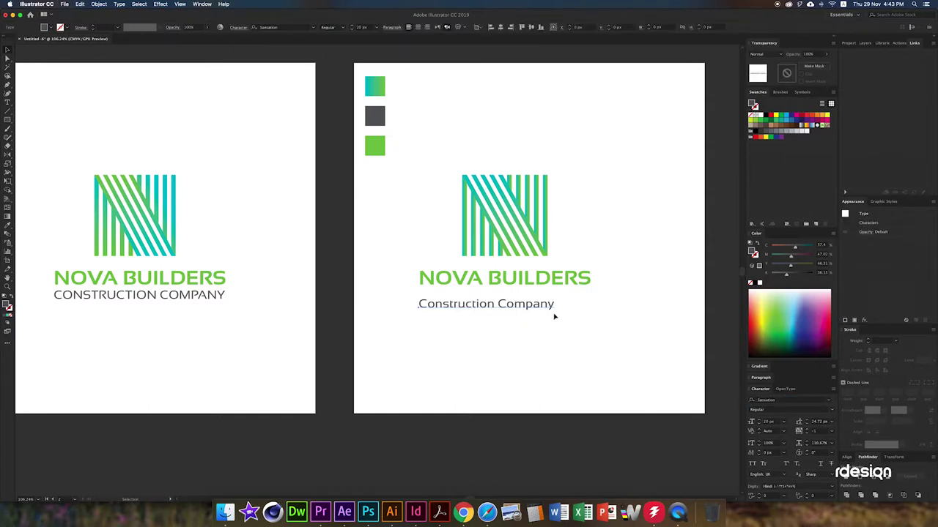
- Enlarge the subtitle and change its case to UPPERCASE
click(553, 311)
drag(553, 308, 579, 313)
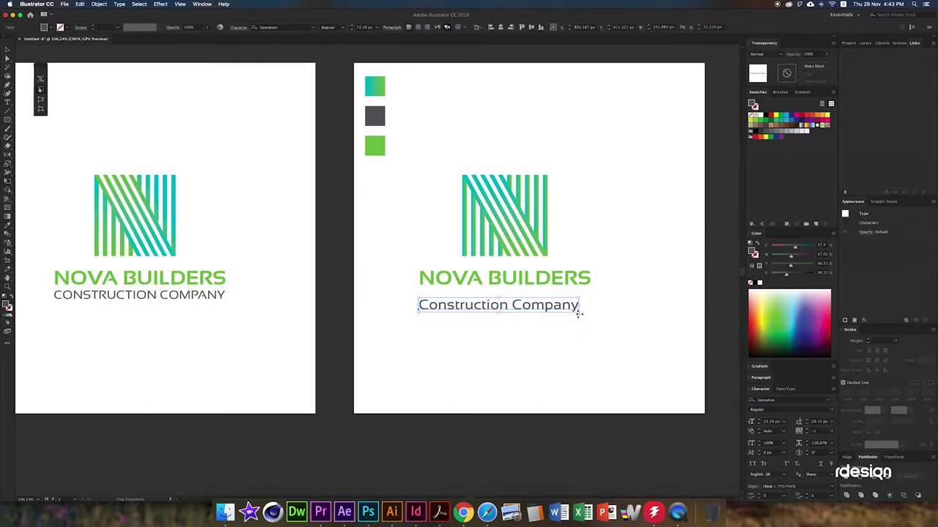
click(550, 325)
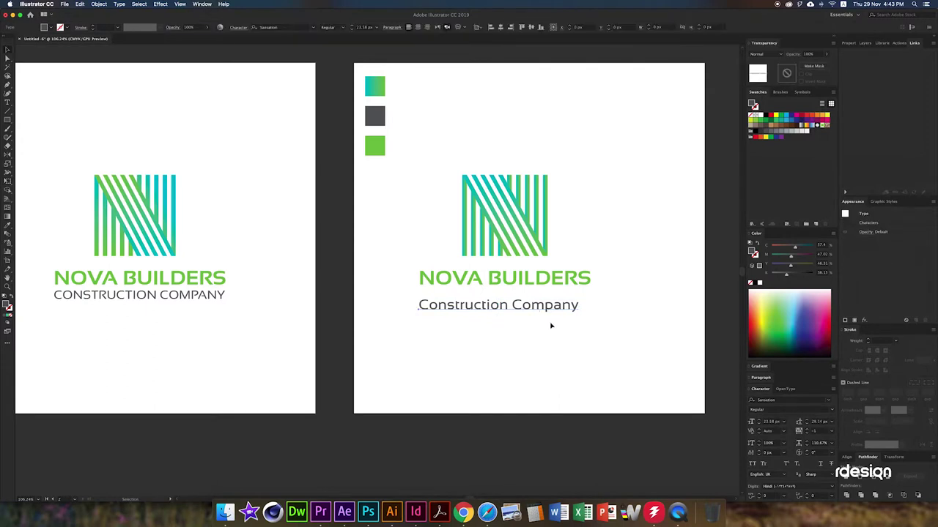
click(119, 5)
mouse_move(134, 109)
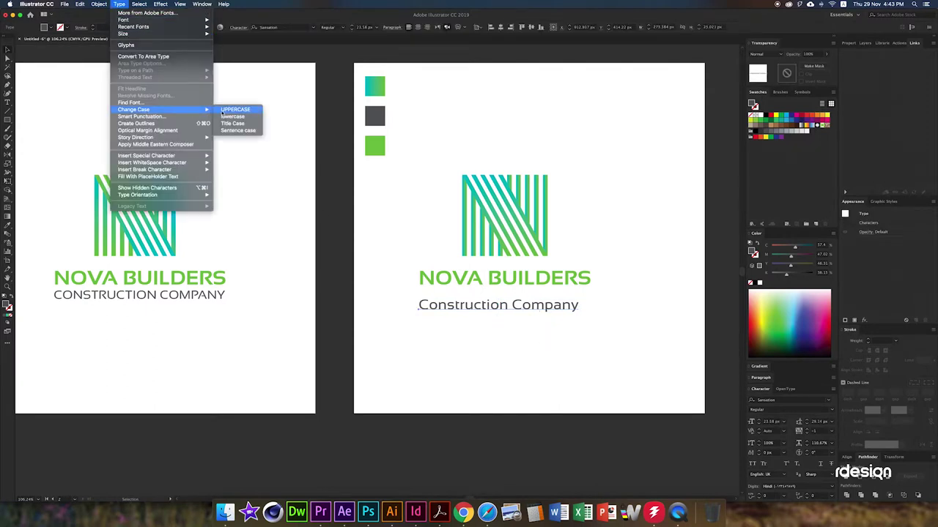
click(222, 111)
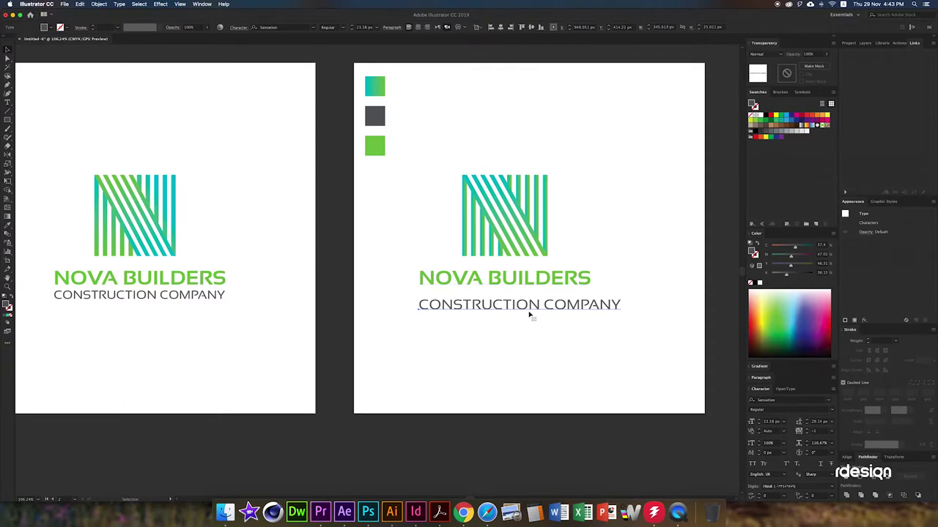
- Scale CONSTRUCTION COMPANY to the title's width and place it just below
drag(525, 306, 527, 286)
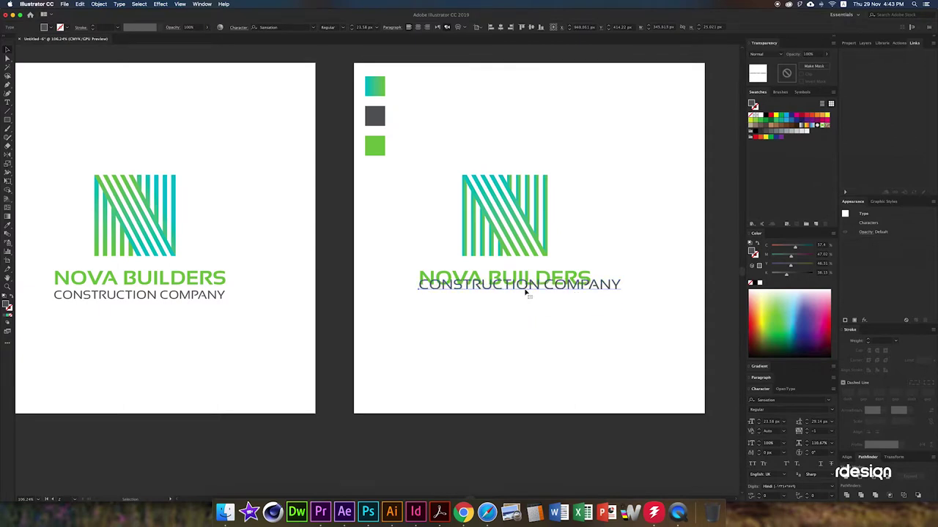
drag(620, 291, 590, 291)
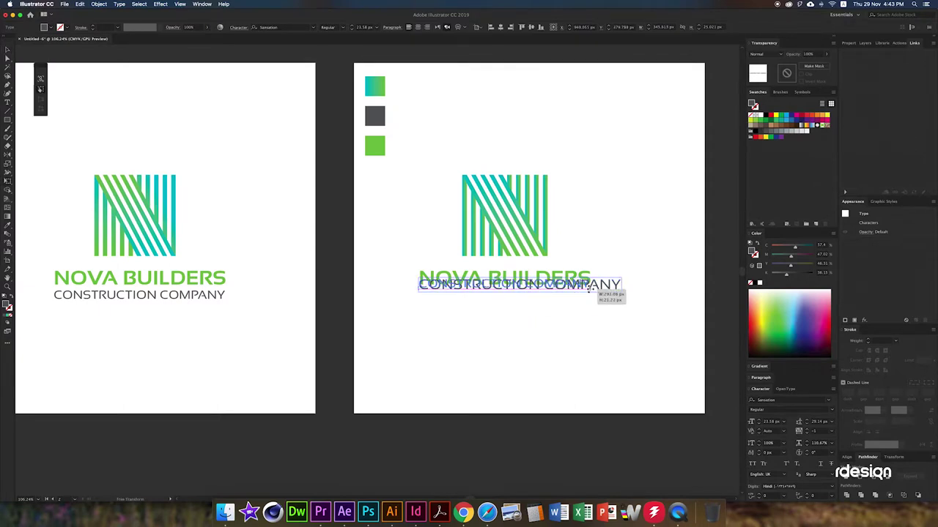
drag(522, 287, 523, 297)
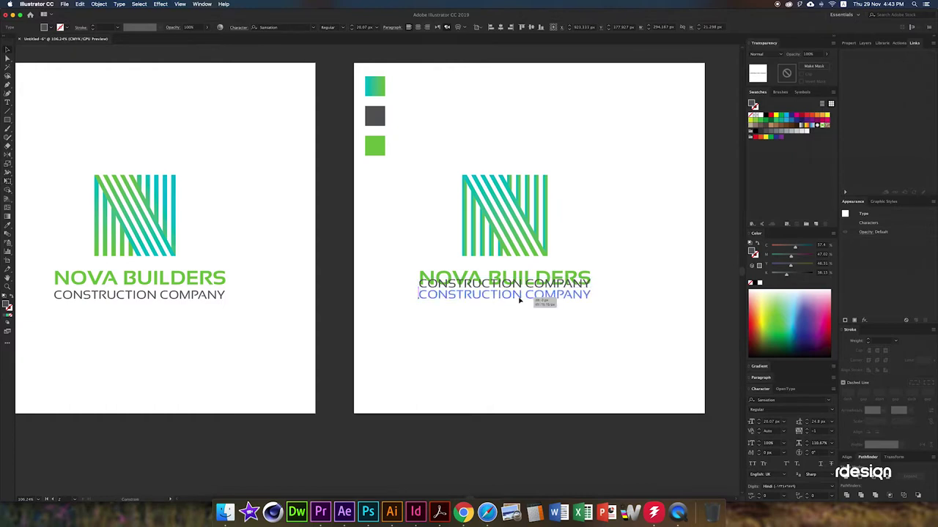
click(556, 323)
- Centre the N logo and its text horizontally on the artboard
scroll(567, 329, down, 3)
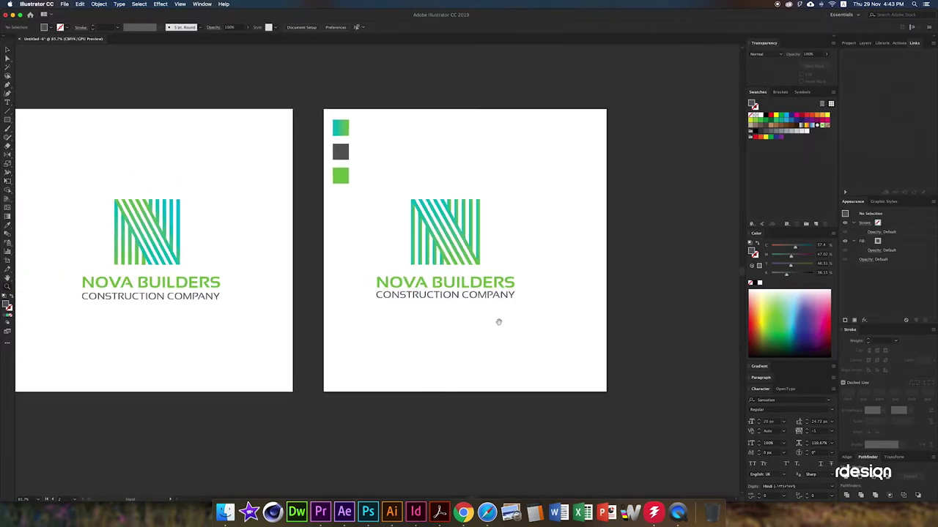
drag(521, 207, 353, 326)
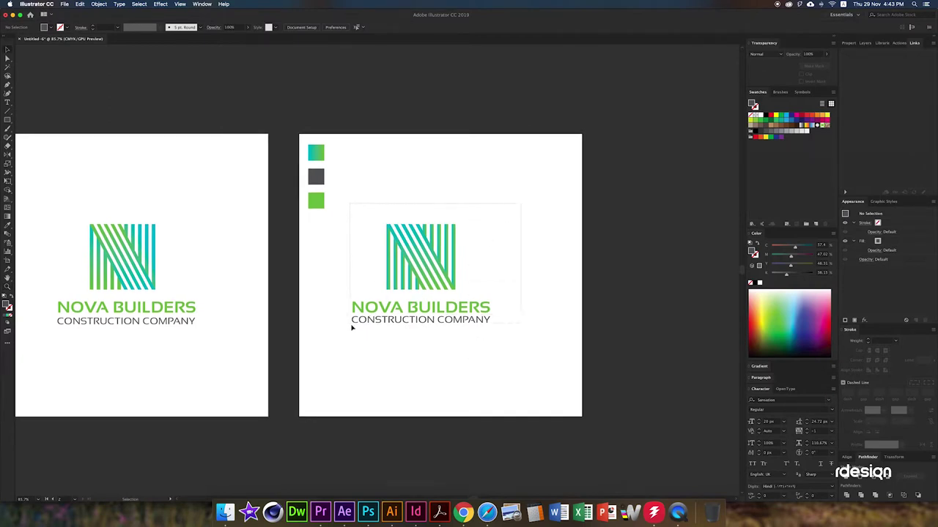
key(v)
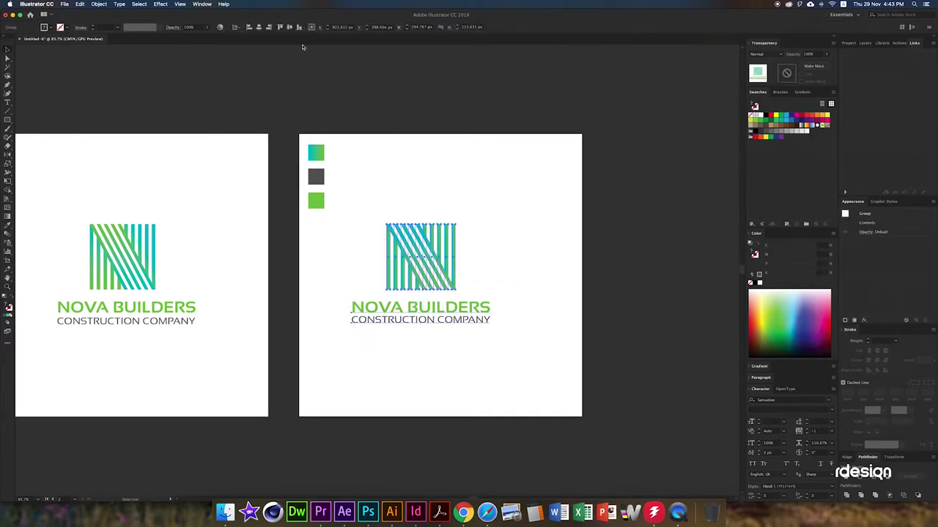
click(259, 27)
click(561, 261)
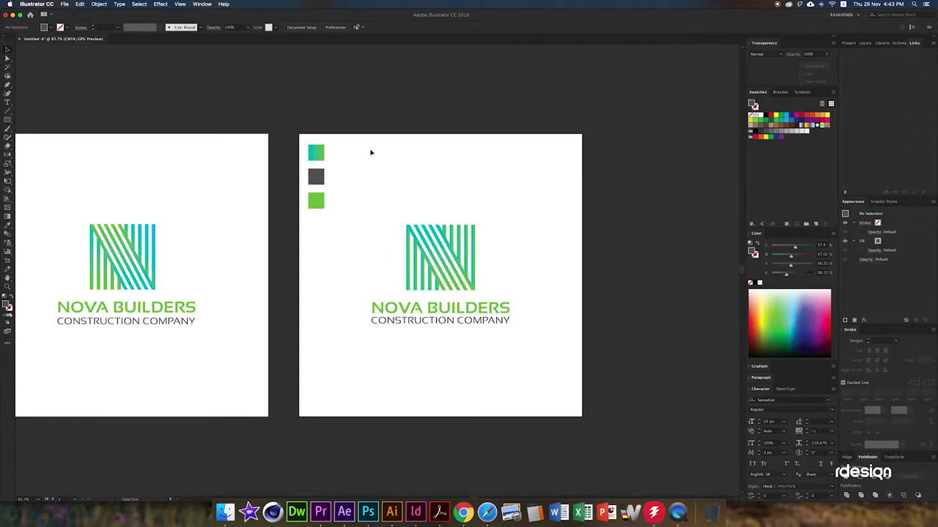
- Delete the three colour swatches and the left artboard's logo
drag(301, 233, 329, 146)
key(Delete)
drag(226, 220, 68, 345)
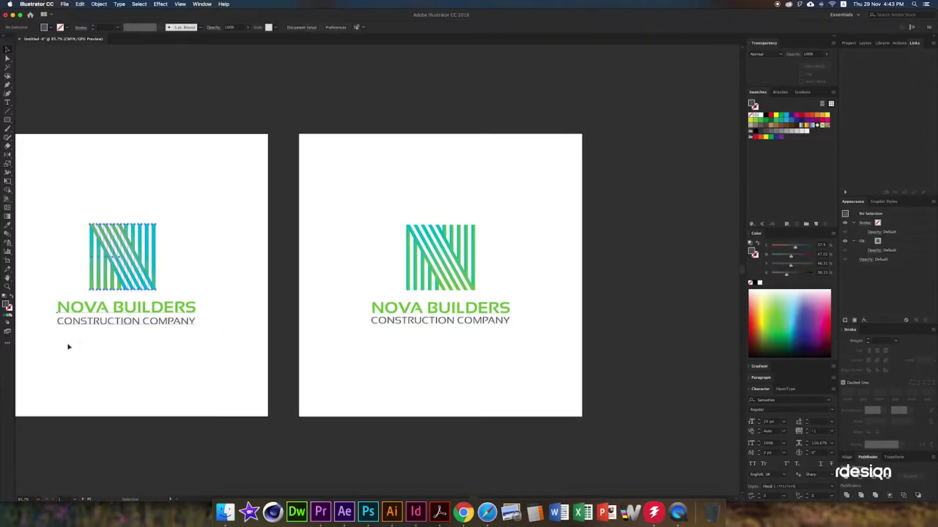
key(Delete)
- Delete the empty left artboard and recentre the view
key(shift+o)
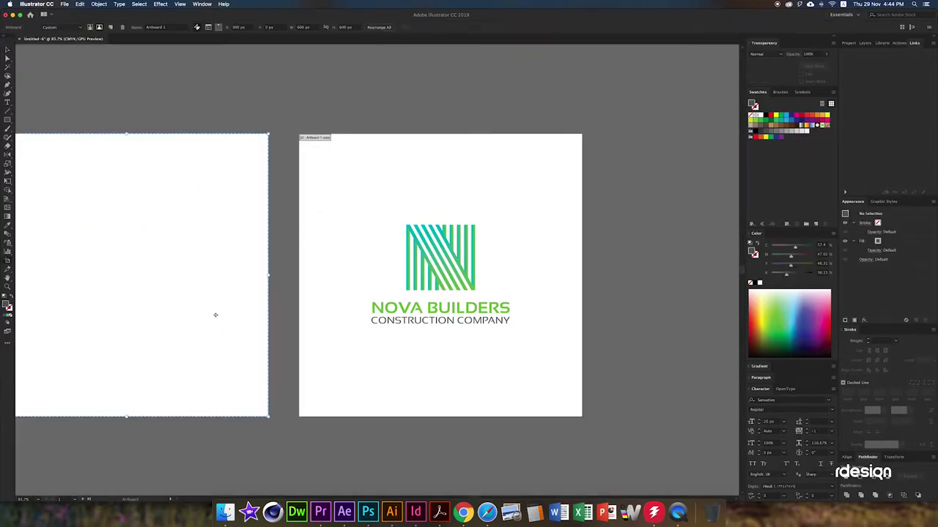
click(213, 315)
key(Delete)
key(h)
drag(472, 359, 427, 288)
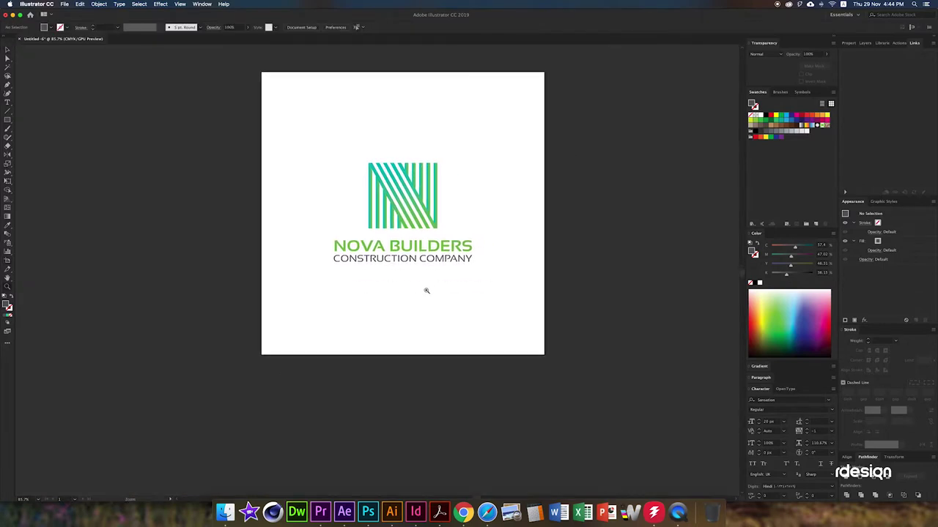
scroll(427, 289, down, 3)
scroll(427, 259, down, 2)
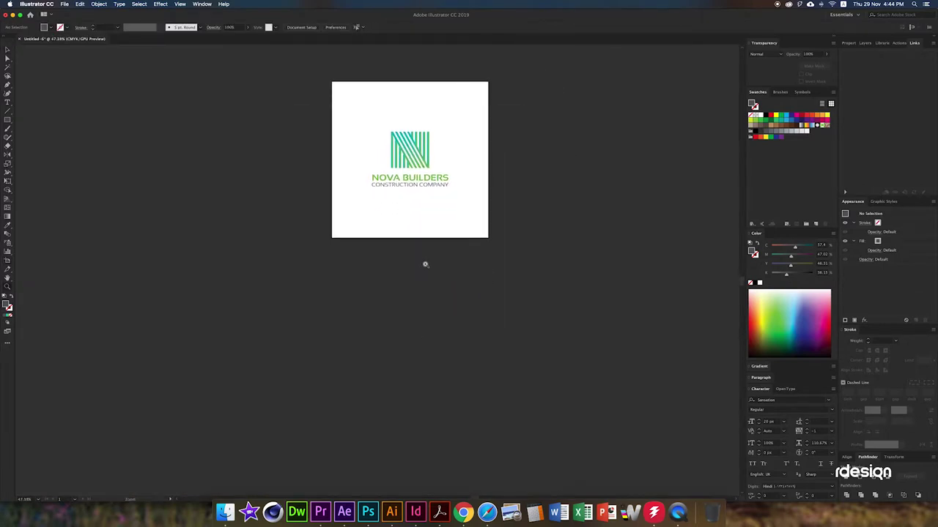
- Drag the artboard's bottom edge down to make it much taller
key(shift+o)
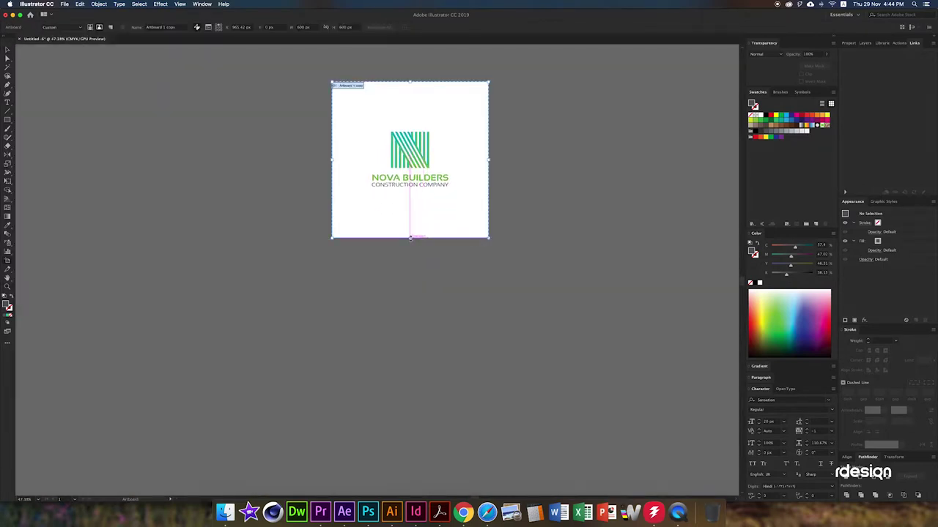
drag(411, 238, 414, 450)
key(v)
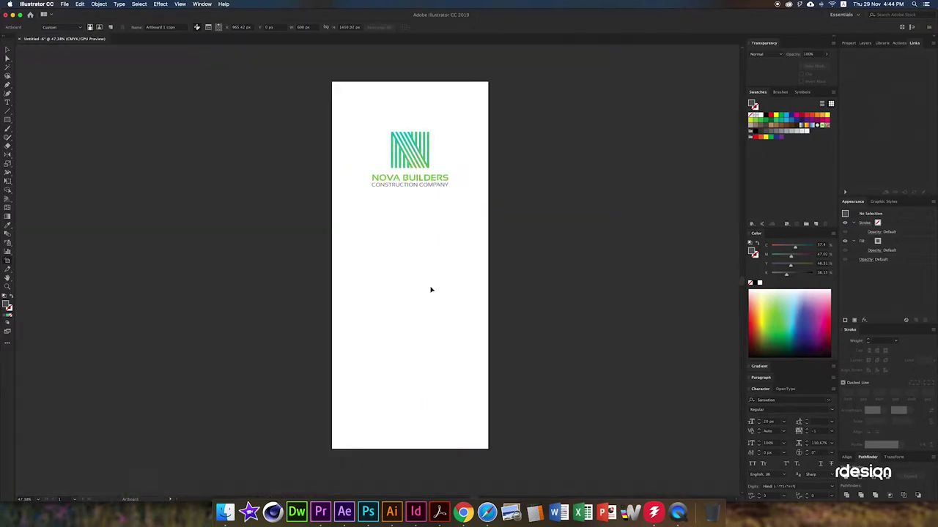
mouse_move(443, 133)
mouse_down()
mouse_move(345, 208)
mouse_move(487, 263)
mouse_up()
click(360, 215)
- Draw a full-width band below the logo filled with its teal-to-green gradient
key(m)
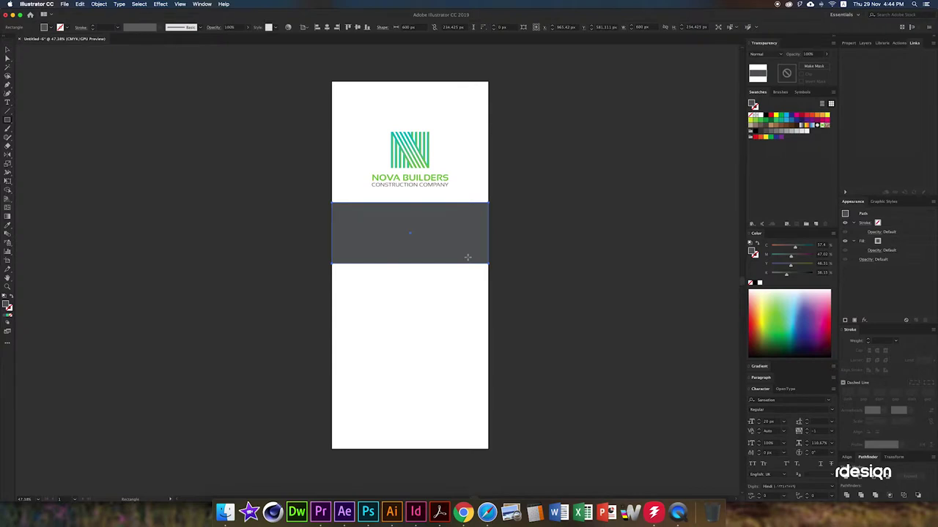
key(i)
click(431, 150)
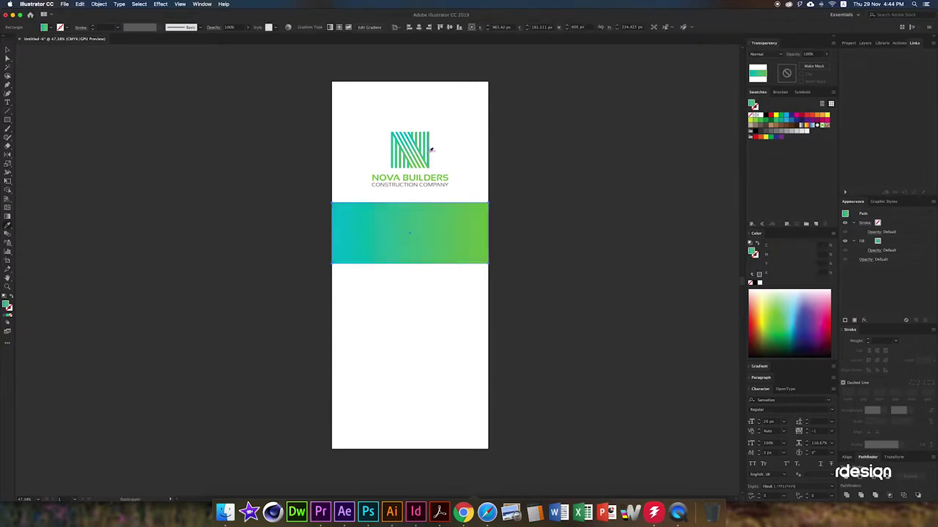
click(467, 155)
- Copy the logo onto the band's left, scale it down and fill it white
key(super+0)
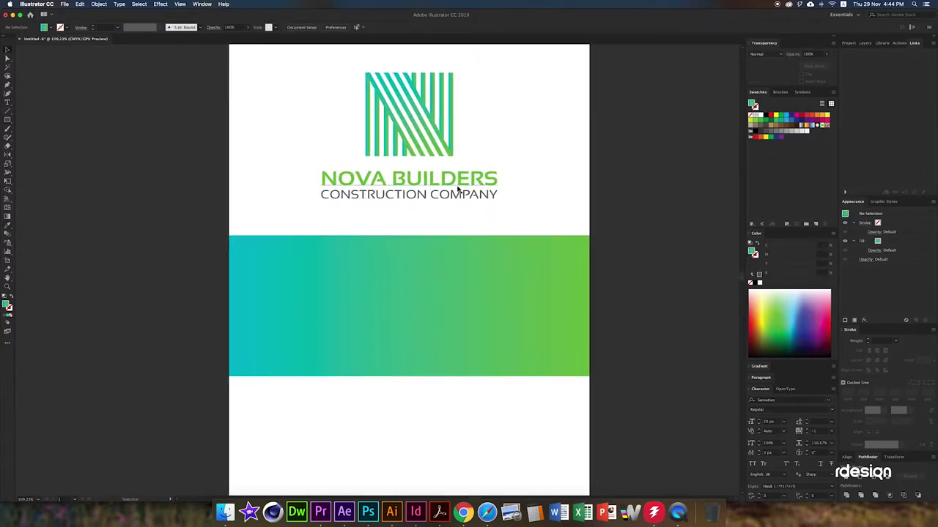
click(426, 189)
drag(426, 189, 350, 360)
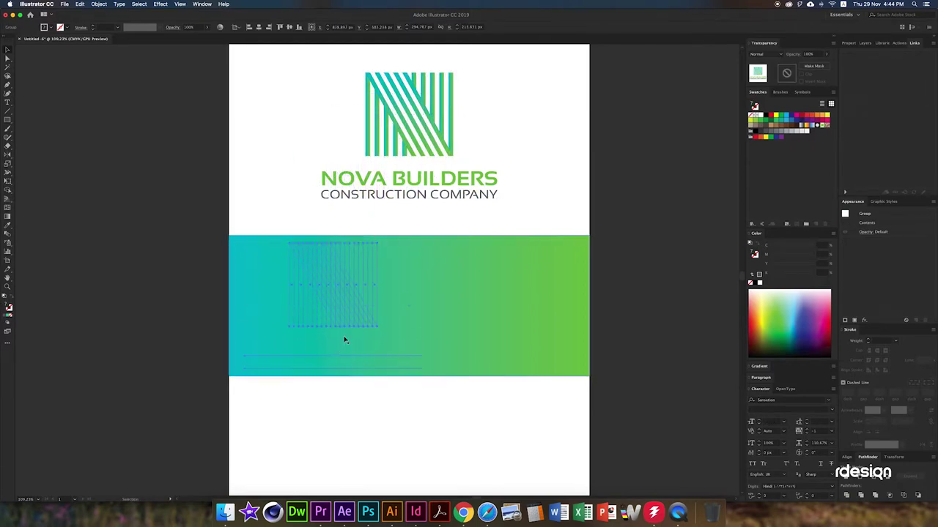
key(e)
drag(421, 244, 382, 278)
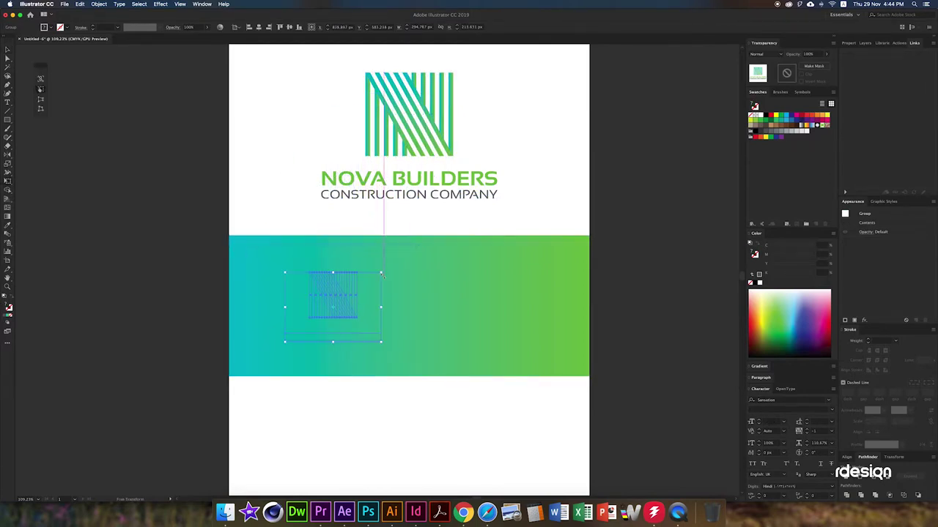
key(super+equal)
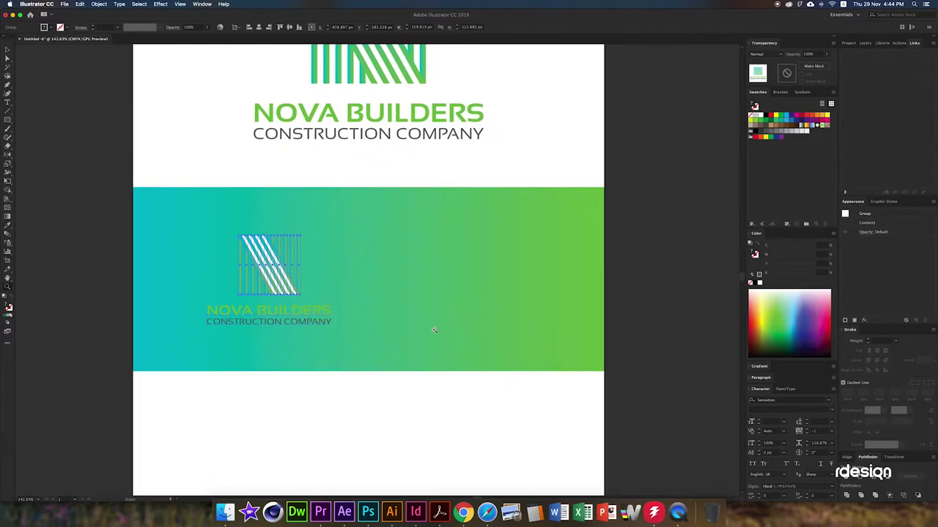
key(super+minus)
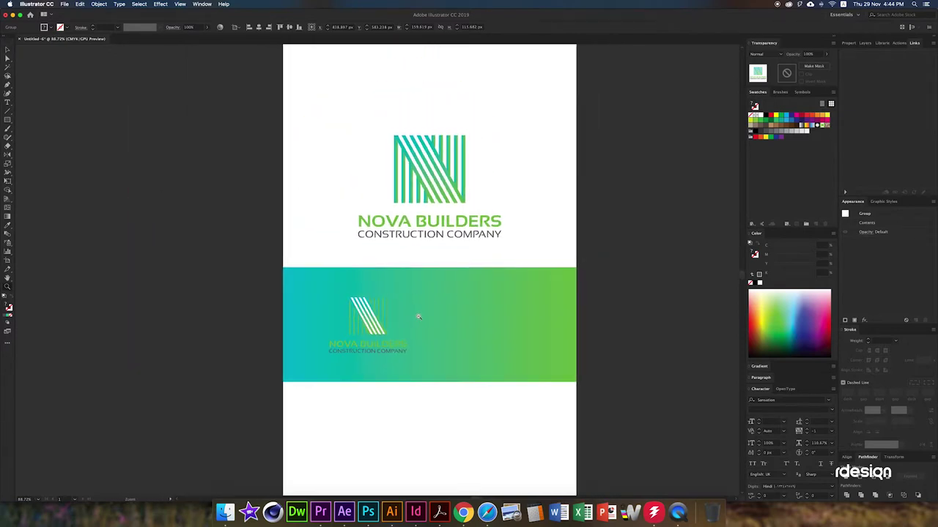
click(759, 282)
- Zoom in on the white N and turn its diagonal into stripes
click(627, 322)
key(super+equal)
key(super+equal)
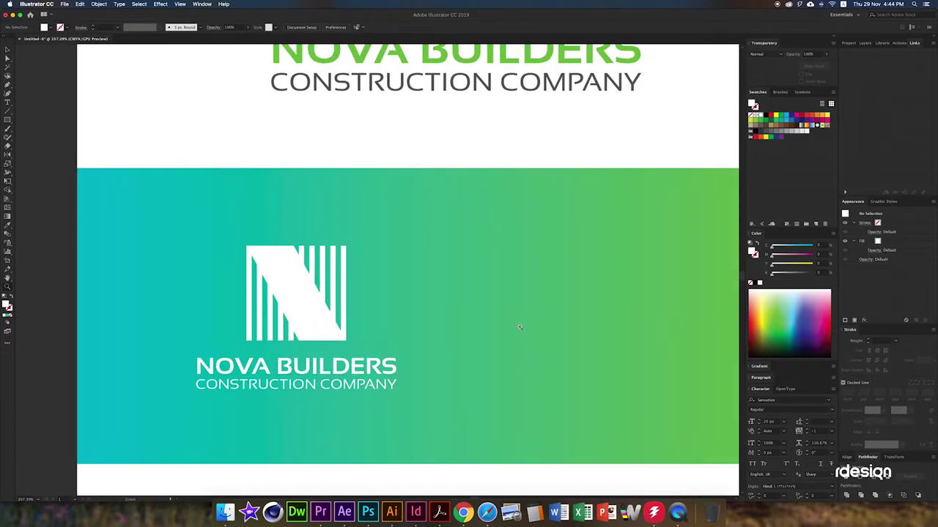
click(322, 328)
click(400, 490)
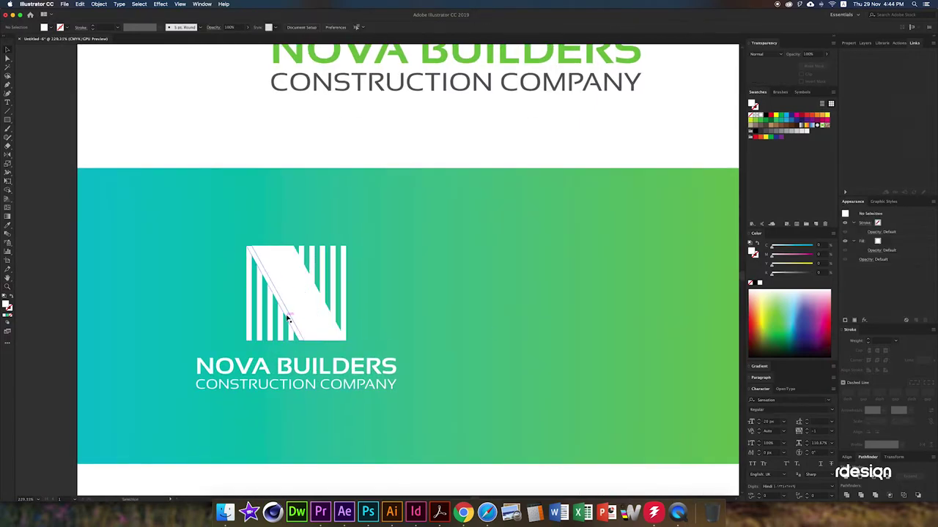
click(264, 249)
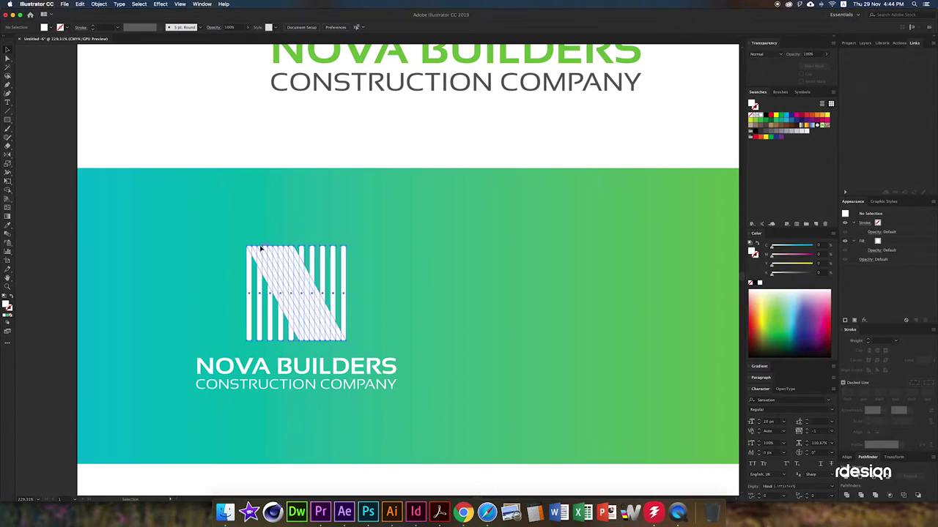
key(z)
drag(264, 249, 327, 255)
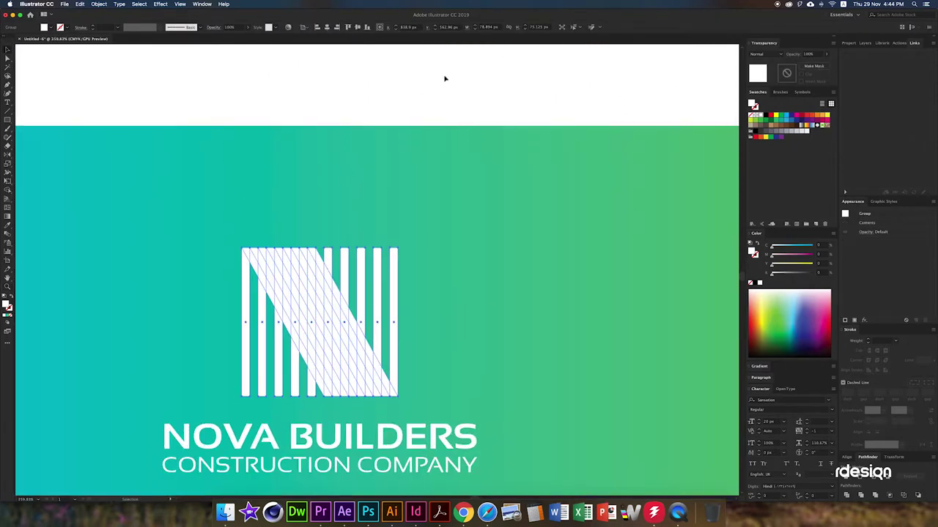
click(362, 63)
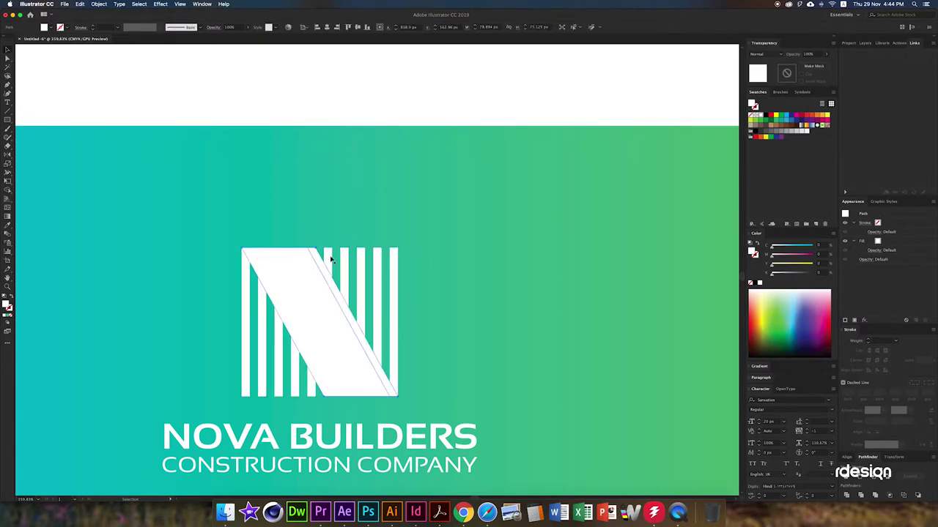
key(ctrl+f)
- Group the white logo with its text and shift it further left
key(ctrl+shift+a)
key(ctrl+0)
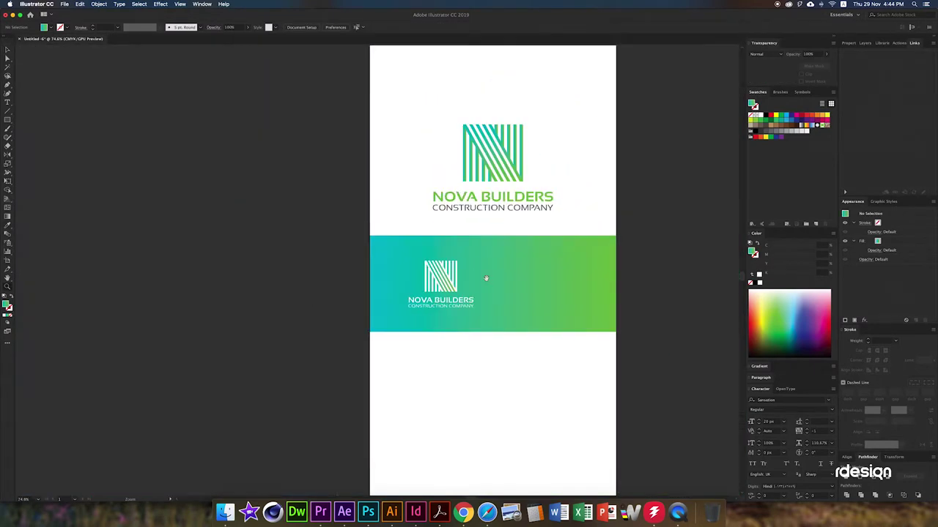
scroll(396, 282, up, 3)
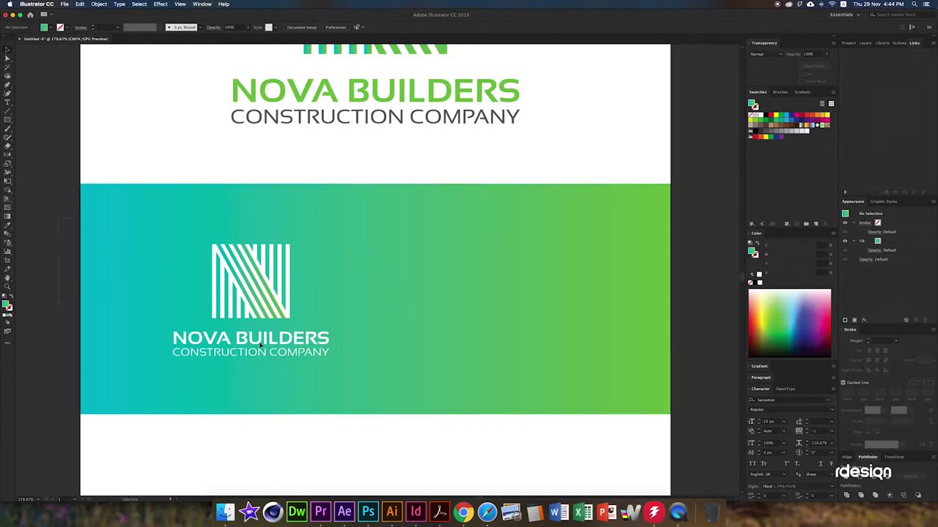
drag(197, 235, 385, 360)
key(ctrl+g)
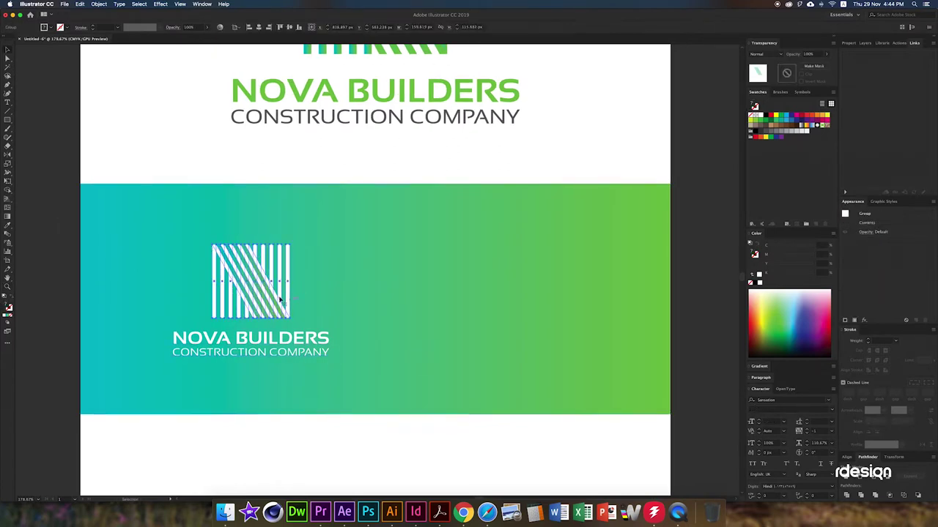
drag(275, 298, 249, 298)
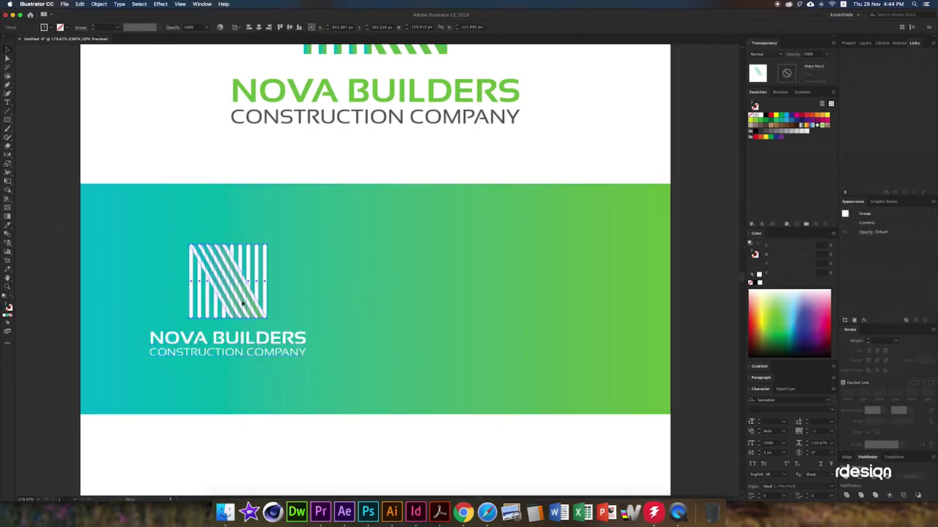
- Duplicate the main logo beside the artboard and set the white logo's width to 150 px
key(ctrl+0)
click(396, 176)
drag(396, 176, 676, 339)
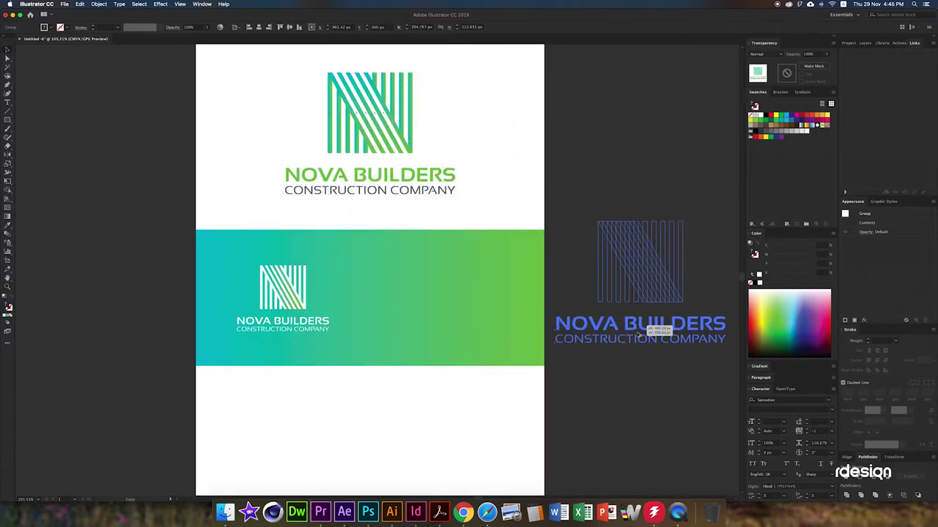
click(302, 287)
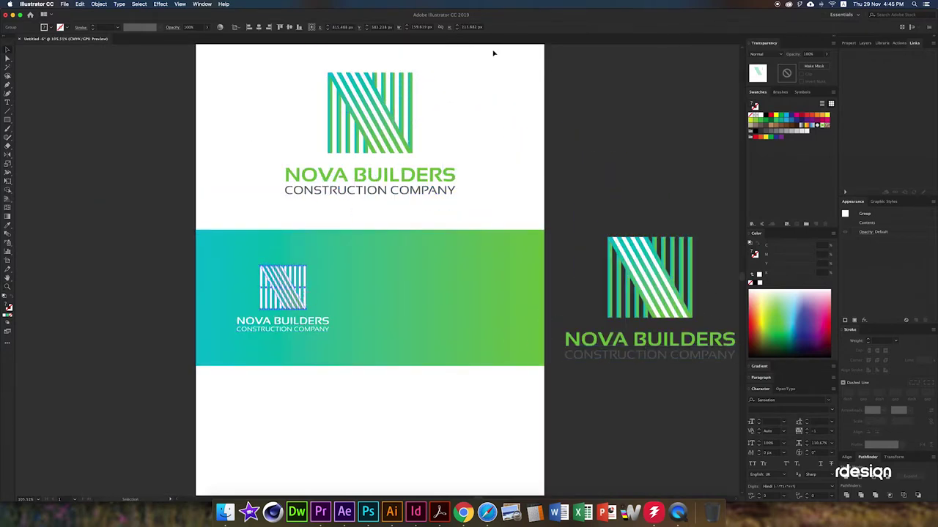
click(413, 27)
double_click(416, 28)
text(15)
text(0)
key(Tab)
- Resize the green copy to 150 px and align it on the band's right
click(579, 238)
click(630, 278)
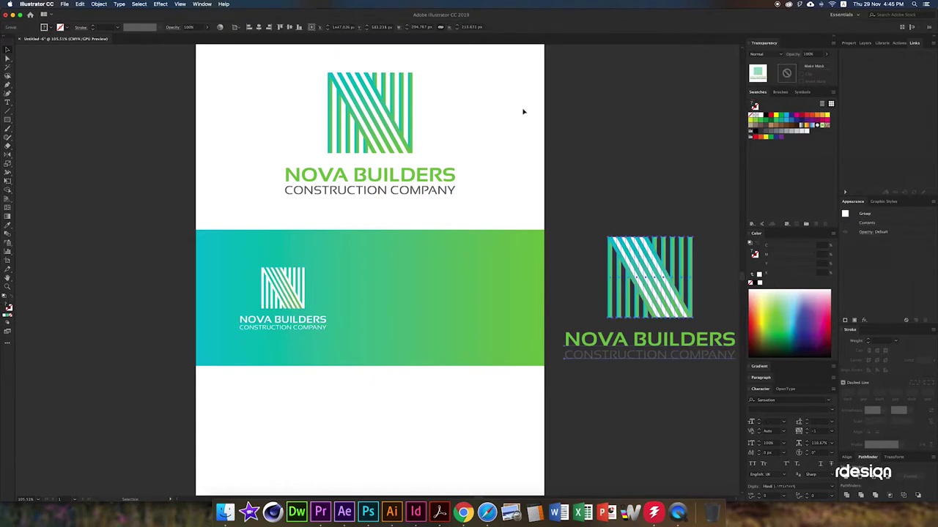
click(418, 26)
text(150.001)
key(Return)
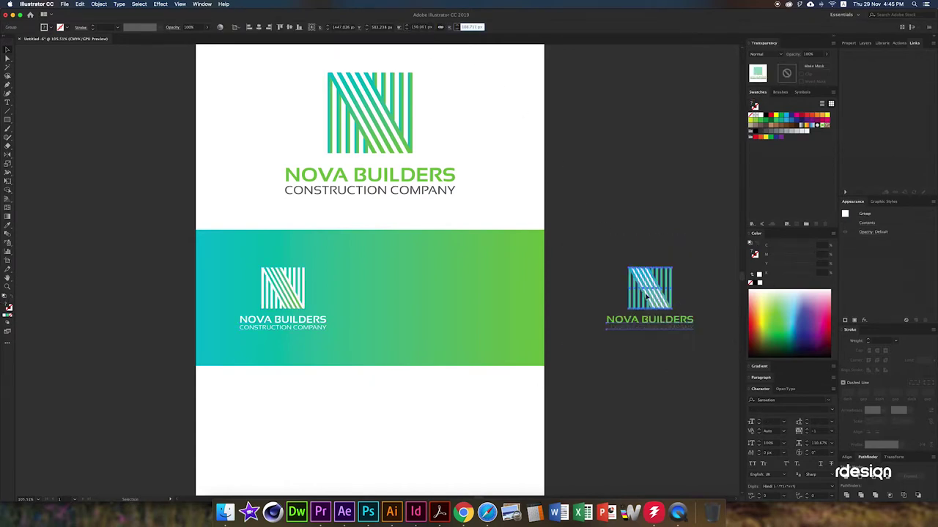
drag(665, 301, 459, 296)
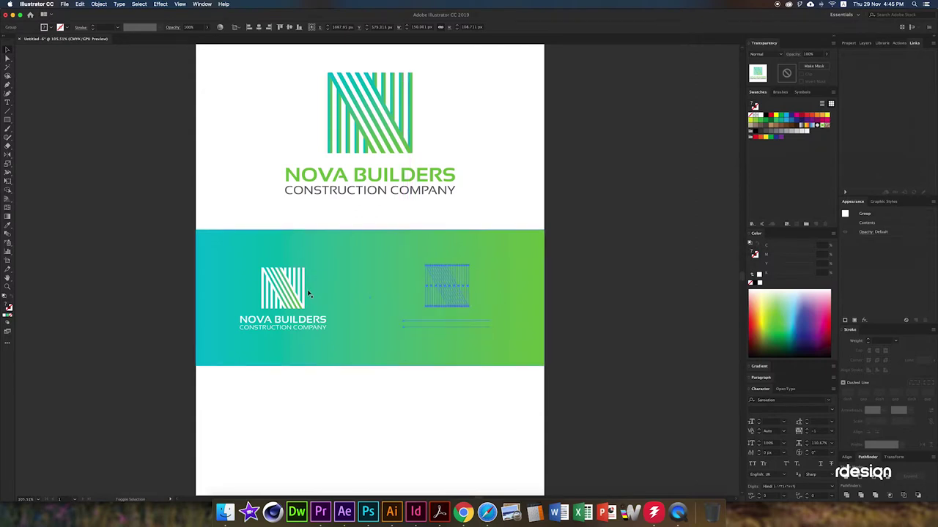
click(289, 27)
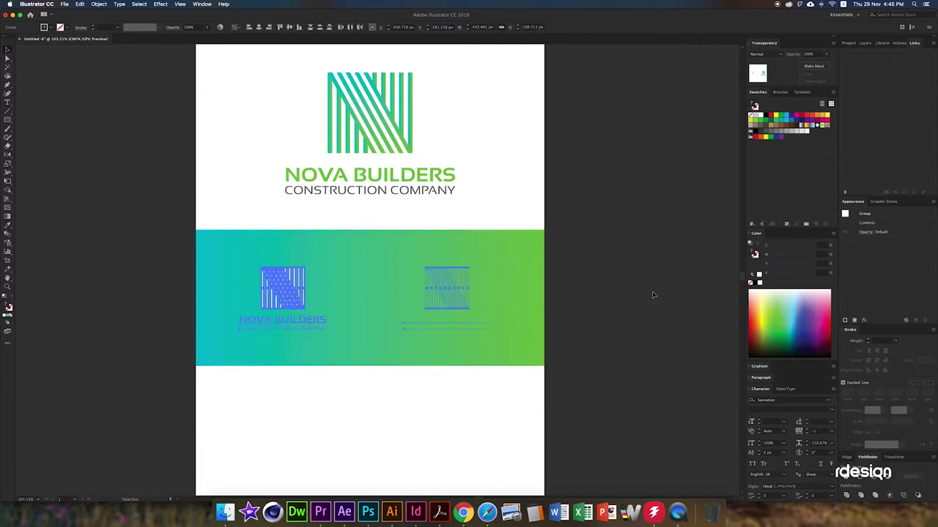
- Send the gradient band behind the green logo copy
click(654, 295)
click(445, 296)
key(ctrl+shift+bracketleft)
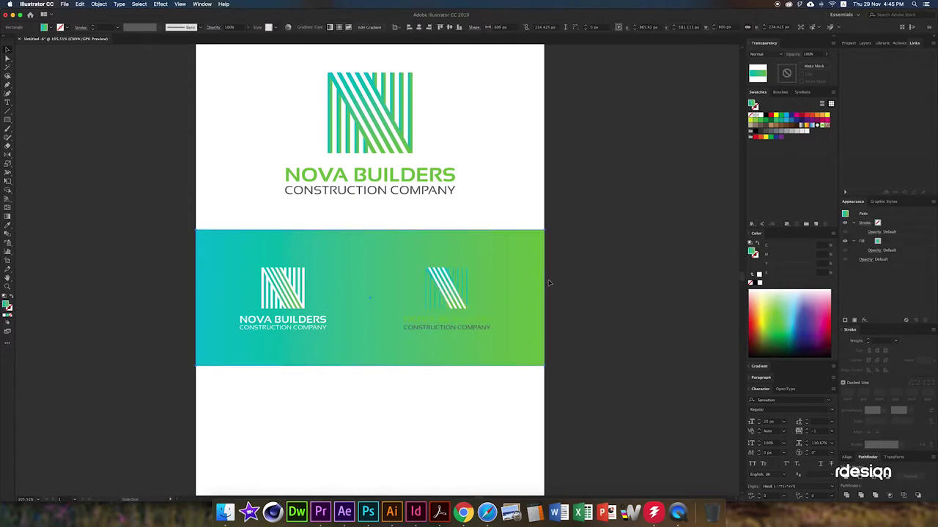
- Move the gradient band onto a new Layer 2 placed below Layer 1
key(Delete)
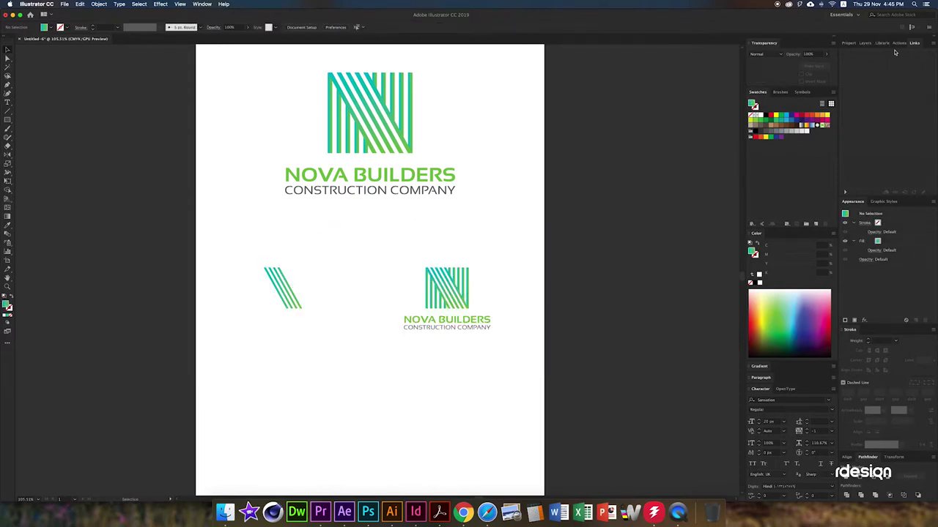
click(864, 44)
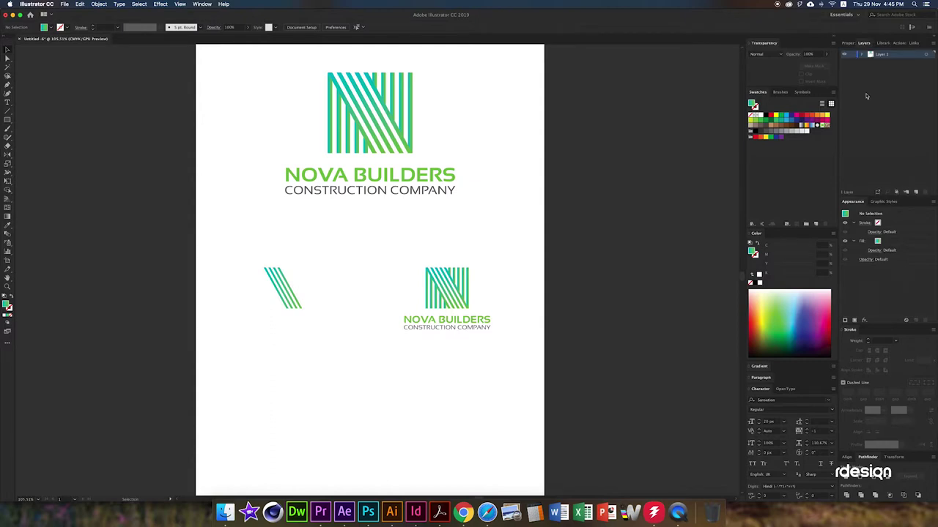
click(915, 192)
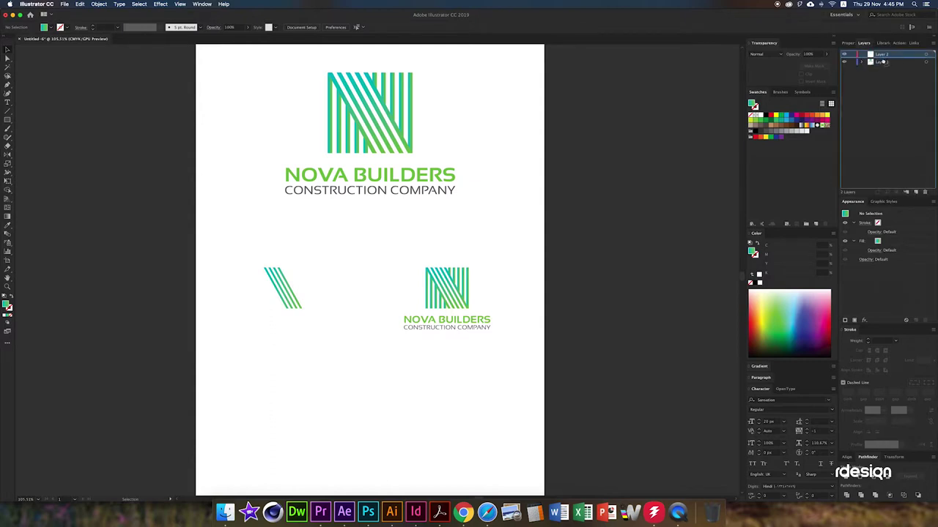
drag(881, 56, 885, 68)
key(ctrl+f)
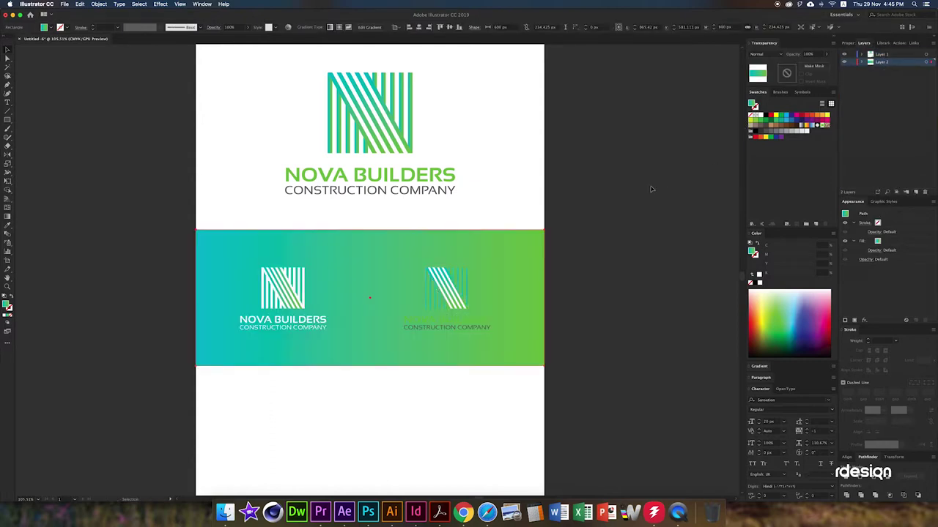
key(ctrl+shift+a)
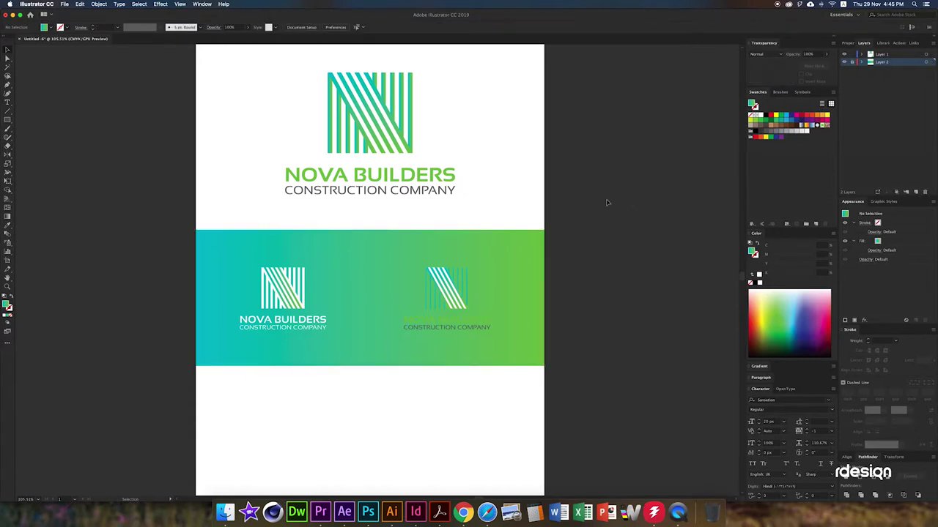
click(433, 304)
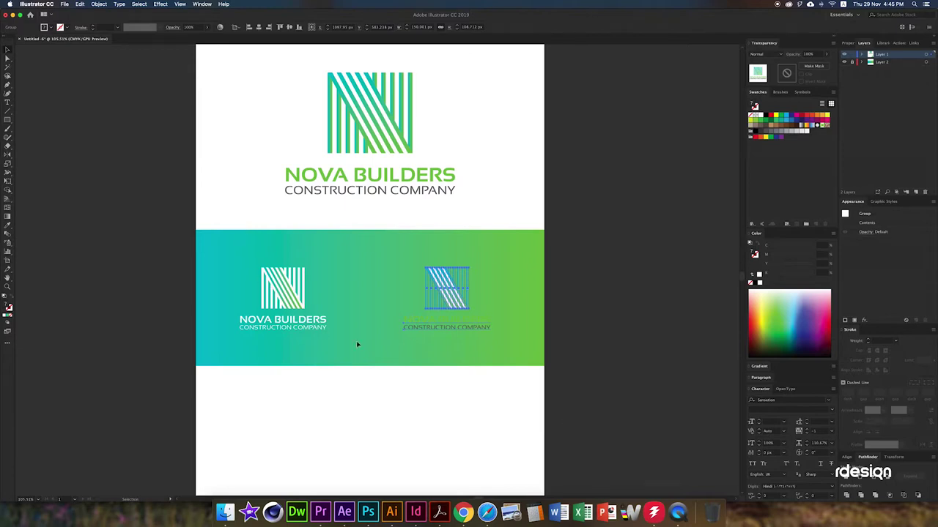
click(536, 305)
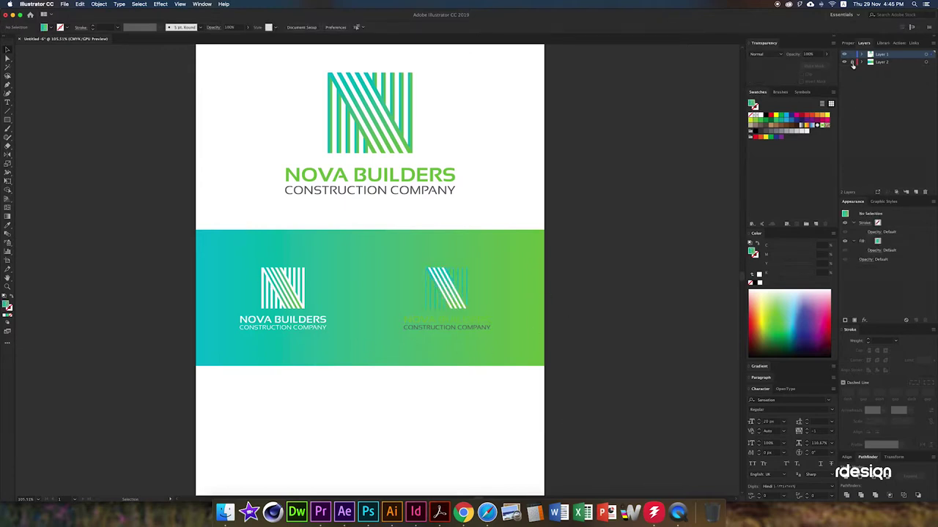
- Fill the right logo's NOVA BUILDERS and CONSTRUCTION COMPANY text white, then zoom in
click(461, 314)
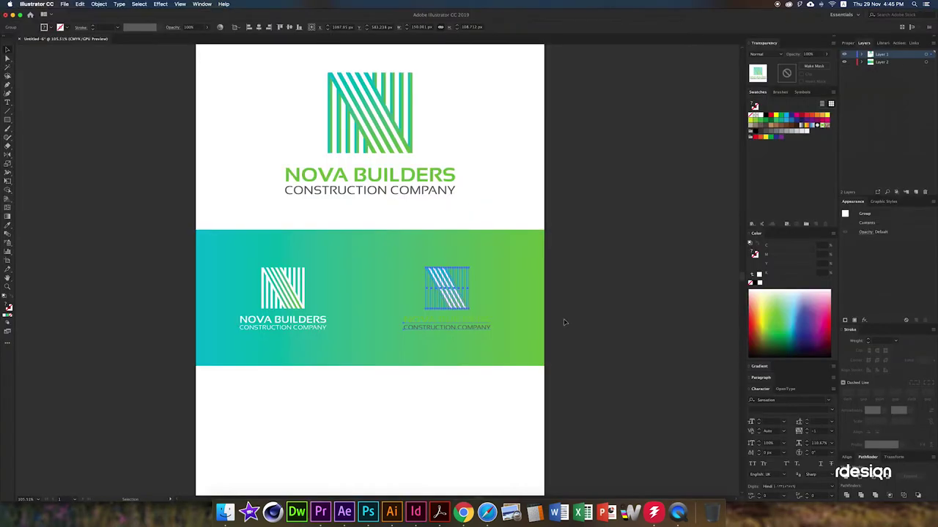
click(564, 323)
click(443, 329)
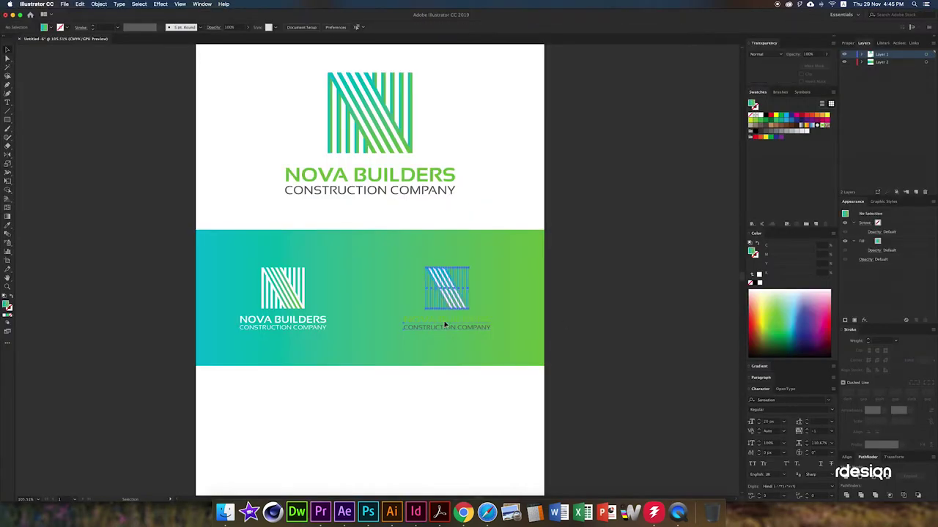
click(579, 321)
click(439, 327)
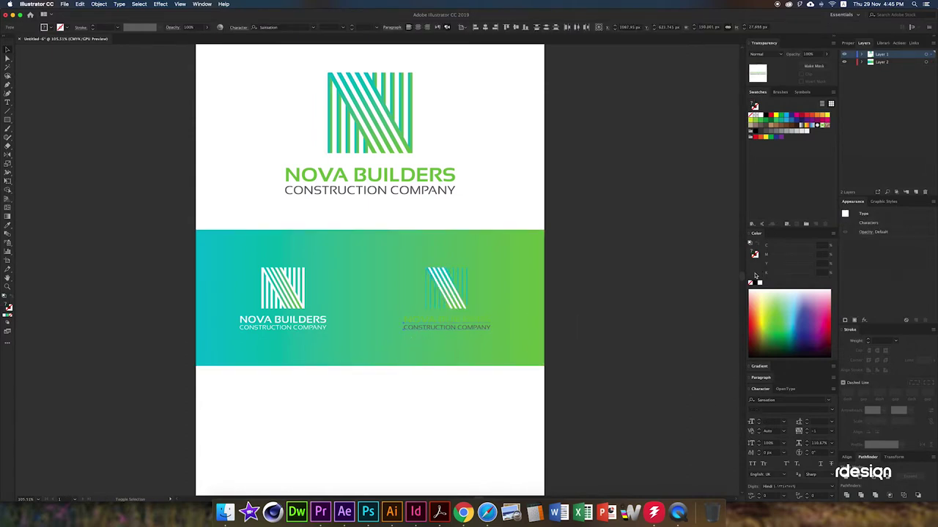
click(759, 284)
click(615, 307)
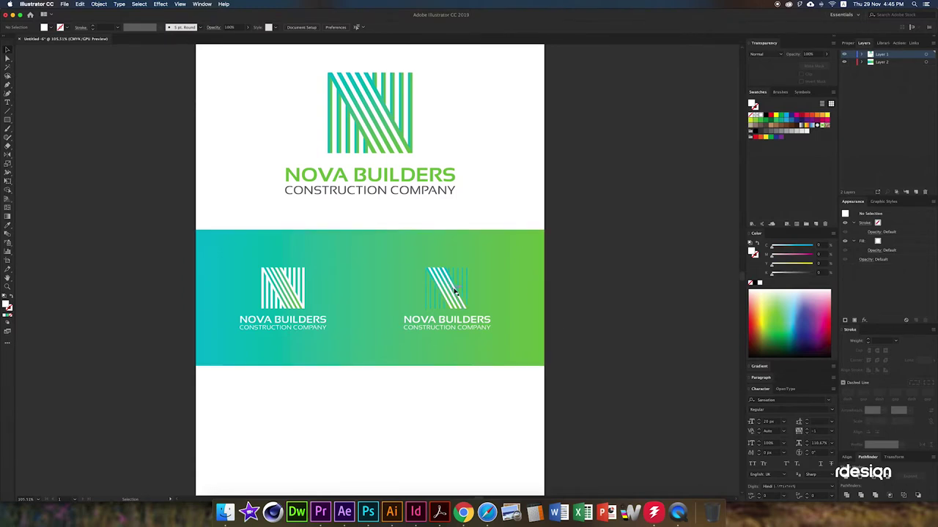
key(z)
drag(456, 289, 539, 293)
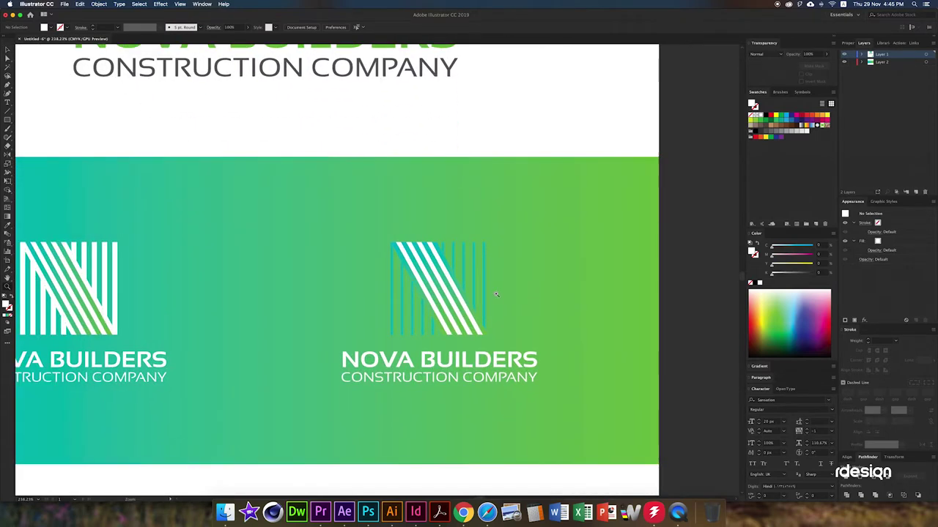
key(v)
- Move the white logo copy to the right side of the gradient band
click(439, 313)
key(super+0)
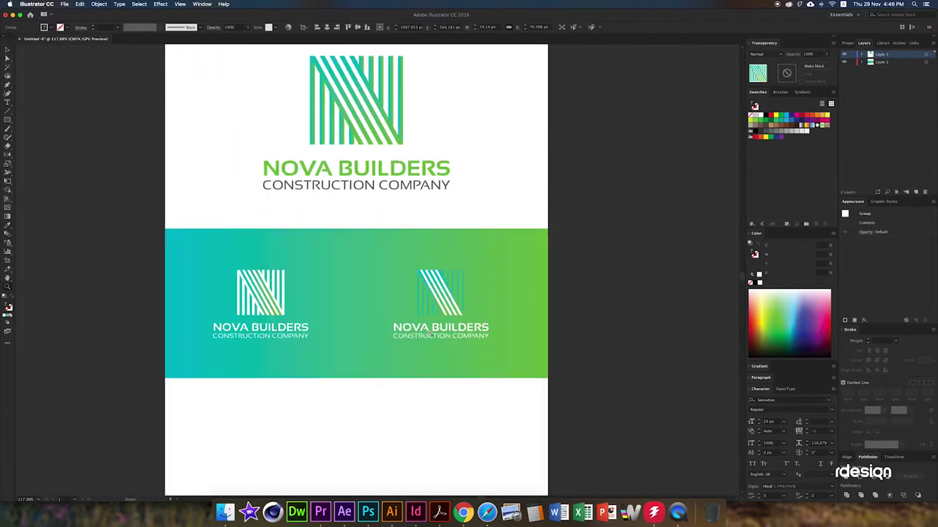
drag(403, 260, 500, 356)
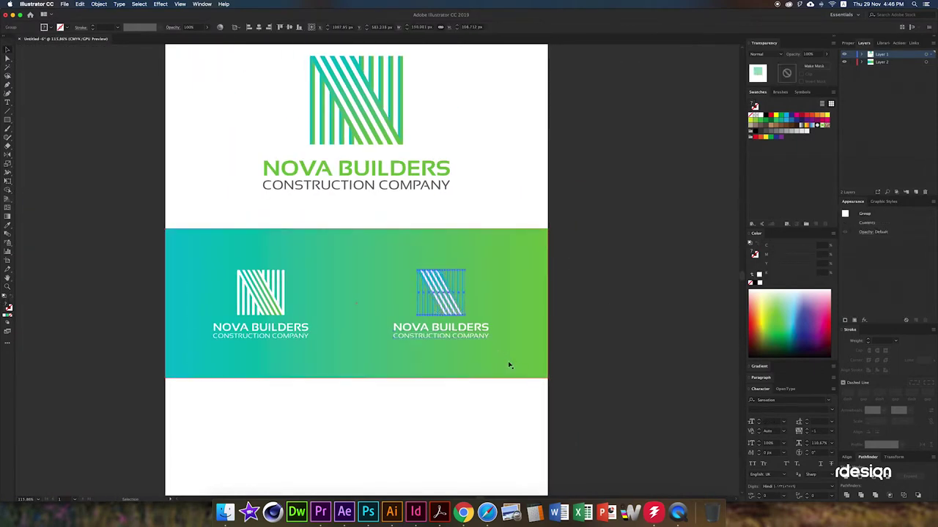
click(508, 362)
click(597, 268)
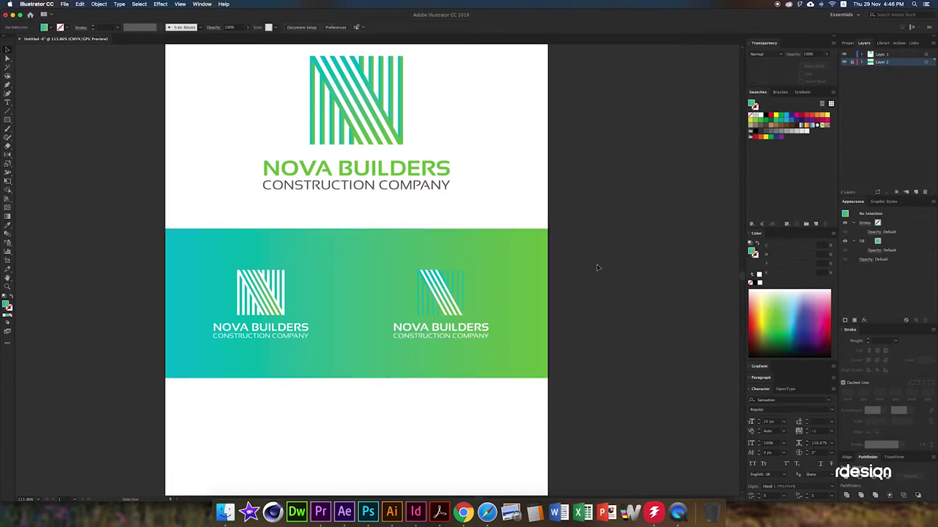
drag(440, 300, 518, 300)
mouse_move(269, 303)
mouse_down()
mouse_move(450, 303)
mouse_move(268, 303)
mouse_up()
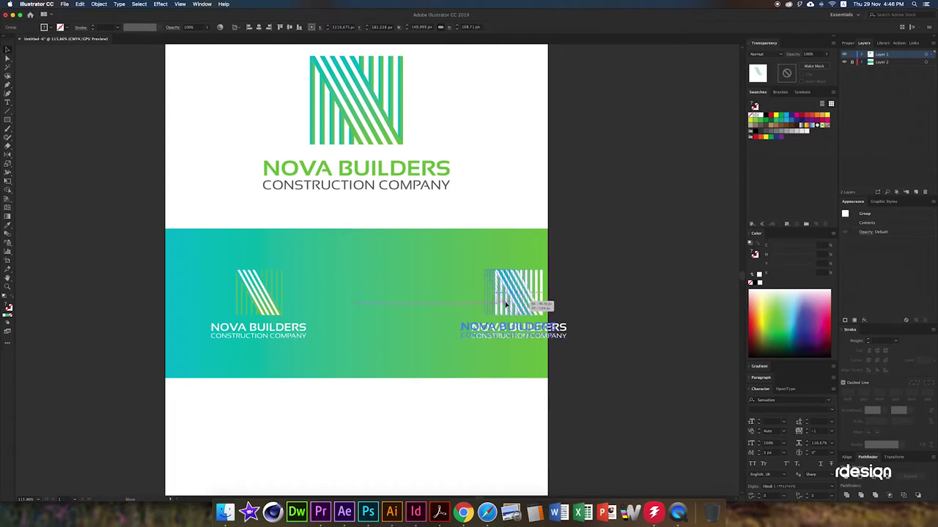
mouse_move(524, 301)
mouse_down()
mouse_move(433, 305)
mouse_move(458, 305)
mouse_up()
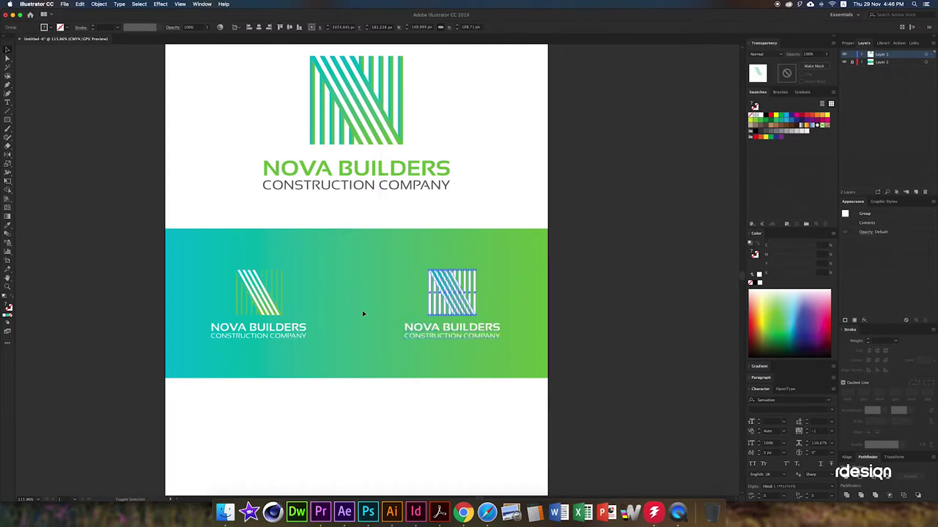
- Select both band logos and align their vertical centres
shift+click(276, 311)
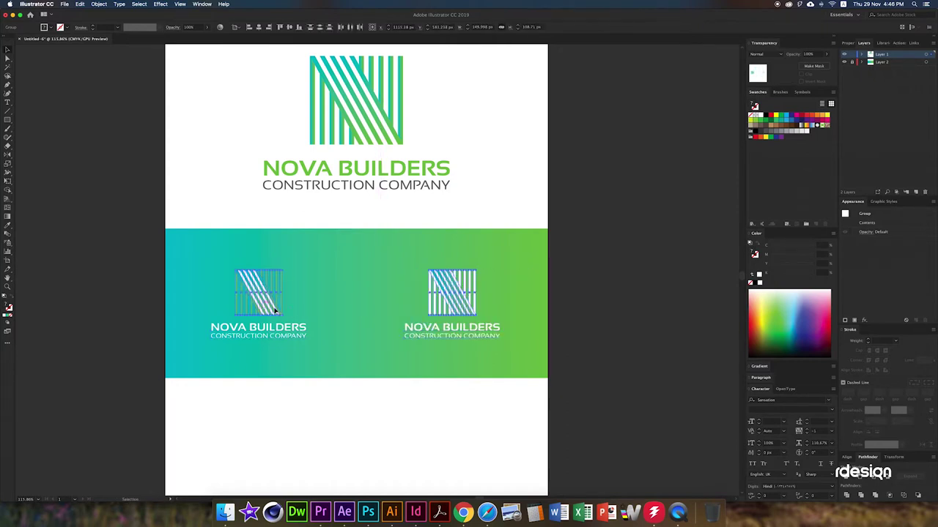
click(258, 27)
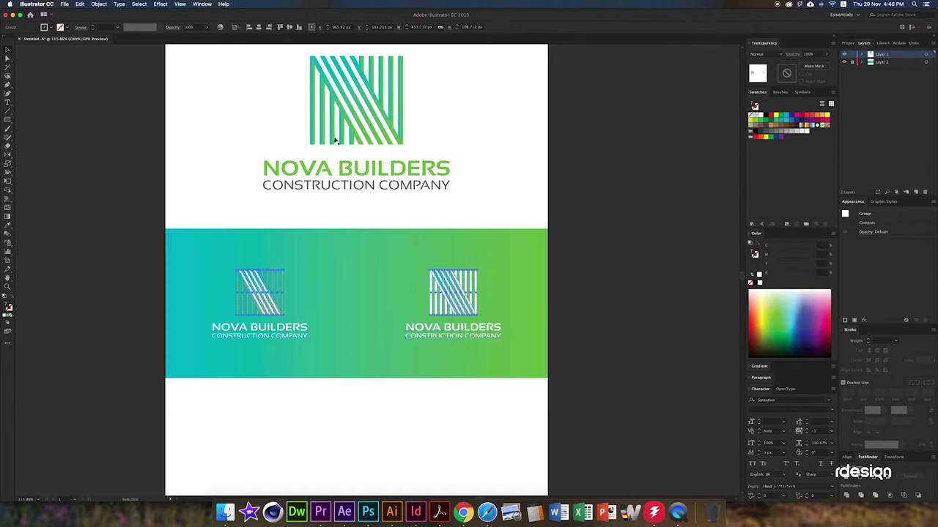
click(580, 307)
click(475, 313)
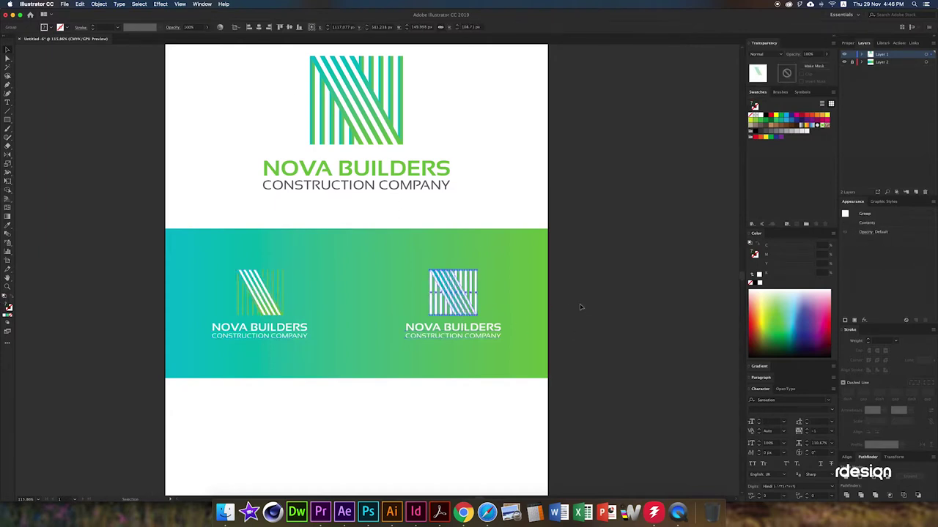
click(583, 348)
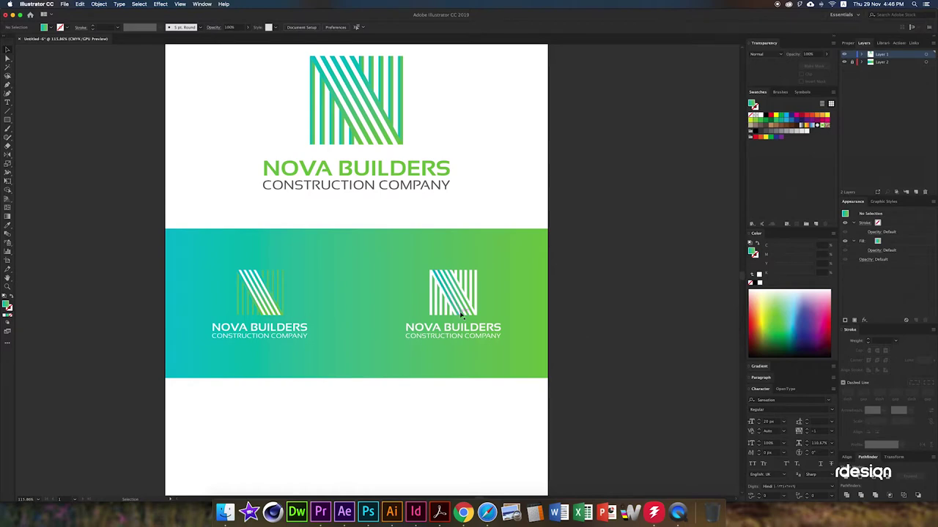
- Zoom into the left band logo and give its stripe path a gradient fill
click(448, 291)
click(260, 291)
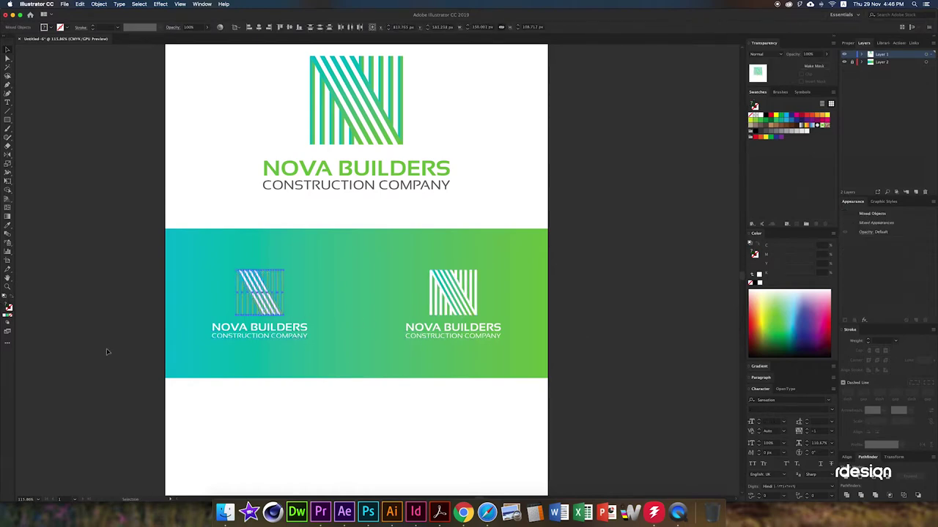
click(350, 368)
drag(262, 312, 286, 353)
click(285, 352)
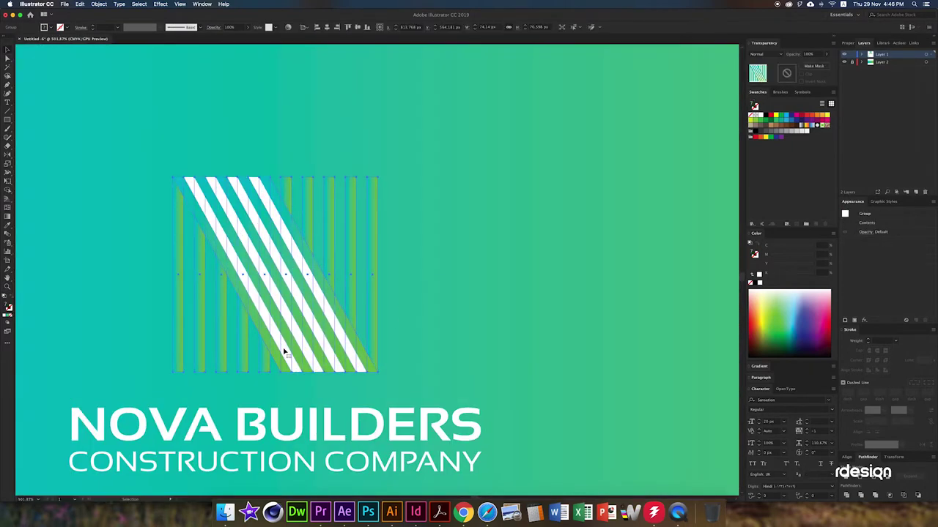
click(283, 345)
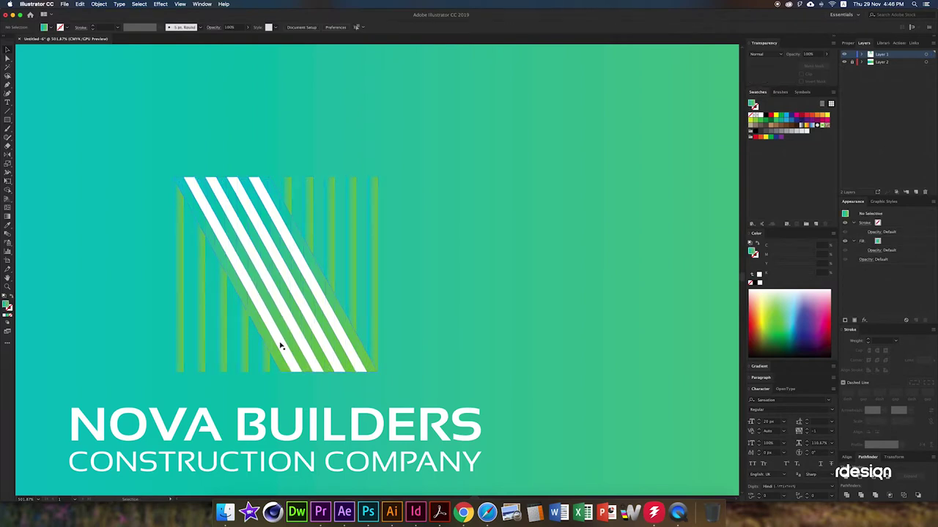
key(g)
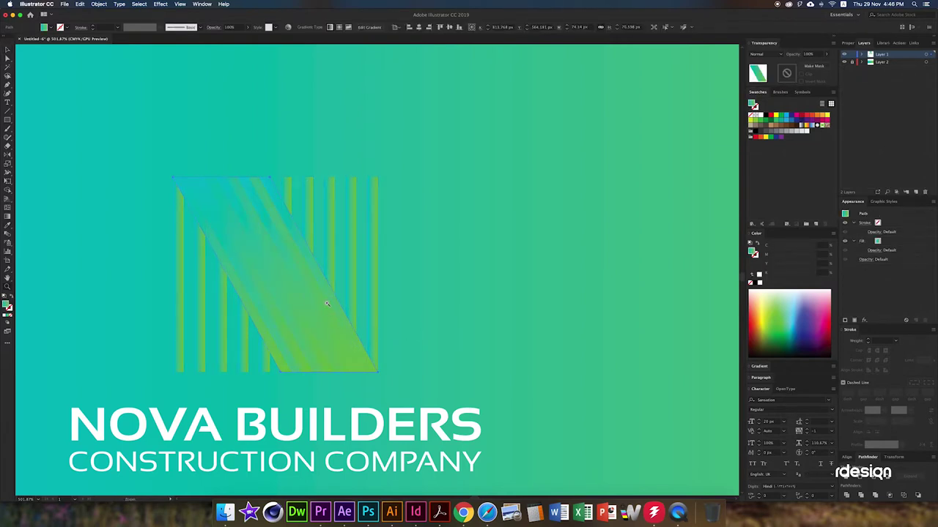
- Select the five diagonal stripes of the left N and fill them white
drag(326, 303, 207, 330)
drag(303, 305, 326, 336)
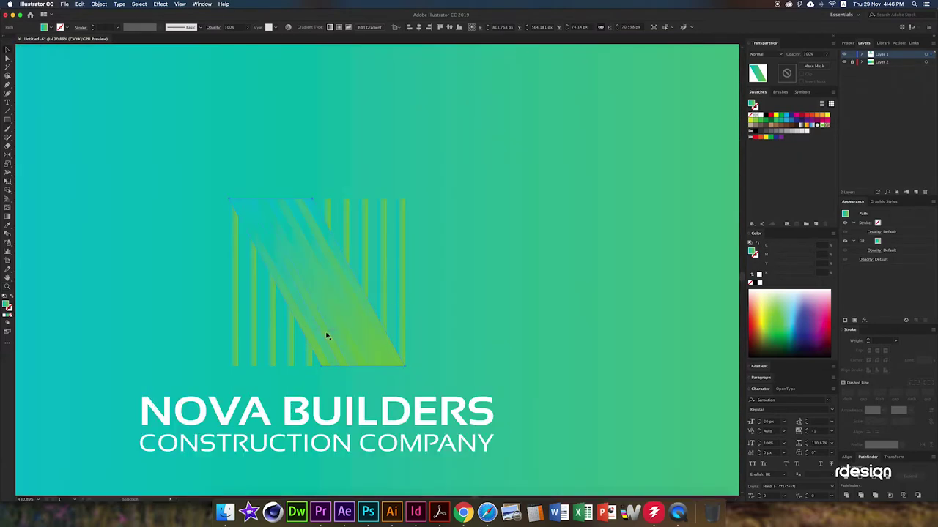
shift+click(321, 338)
shift+click(328, 336)
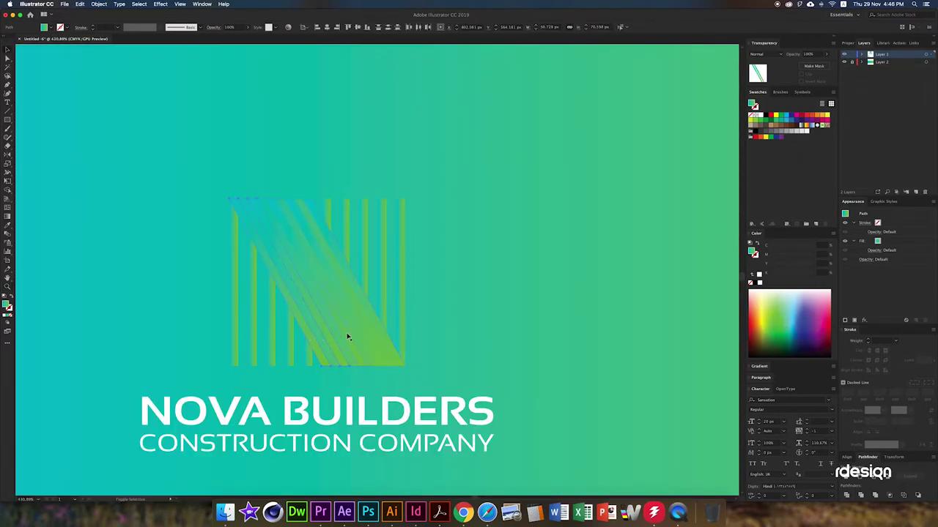
shift+click(349, 335)
shift+click(370, 334)
shift+click(381, 335)
key(i)
click(386, 415)
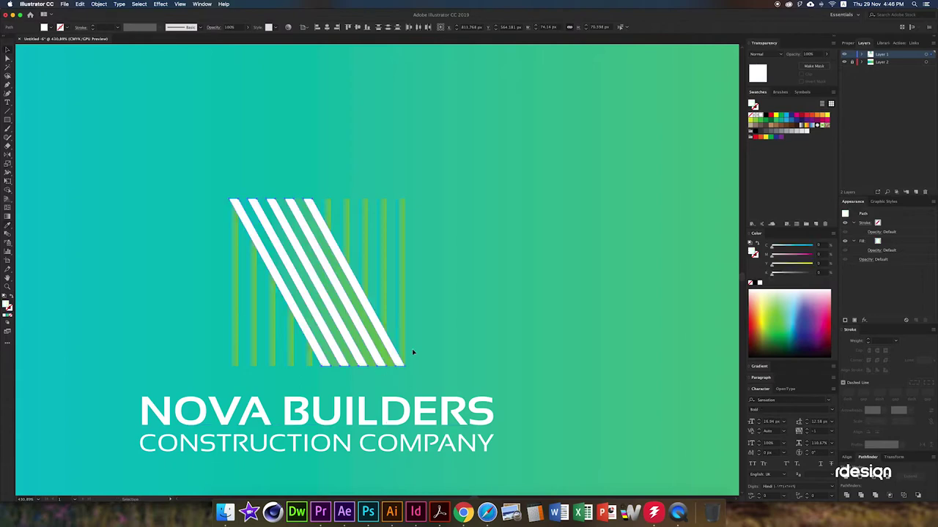
key(v)
- Zoom back out and check the left N's vertical stripe paths
key(z)
drag(373, 267, 321, 299)
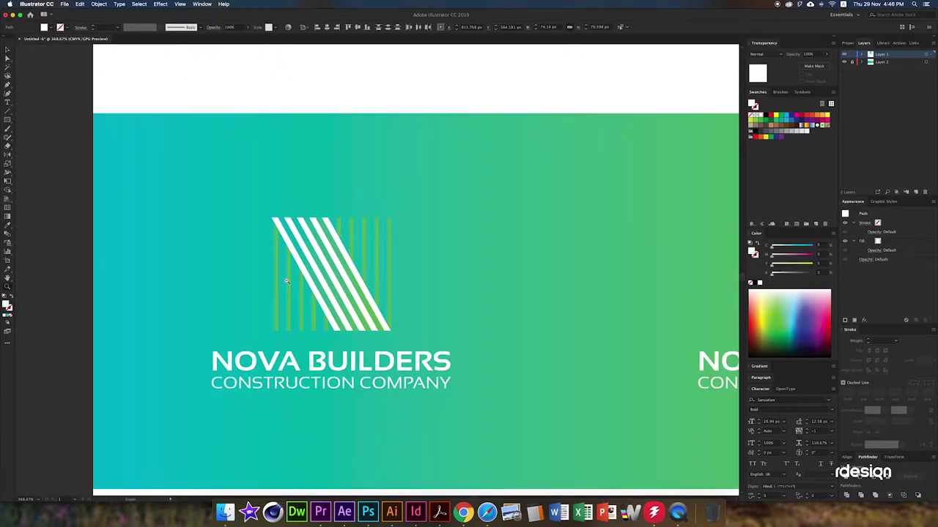
click(322, 299)
key(v)
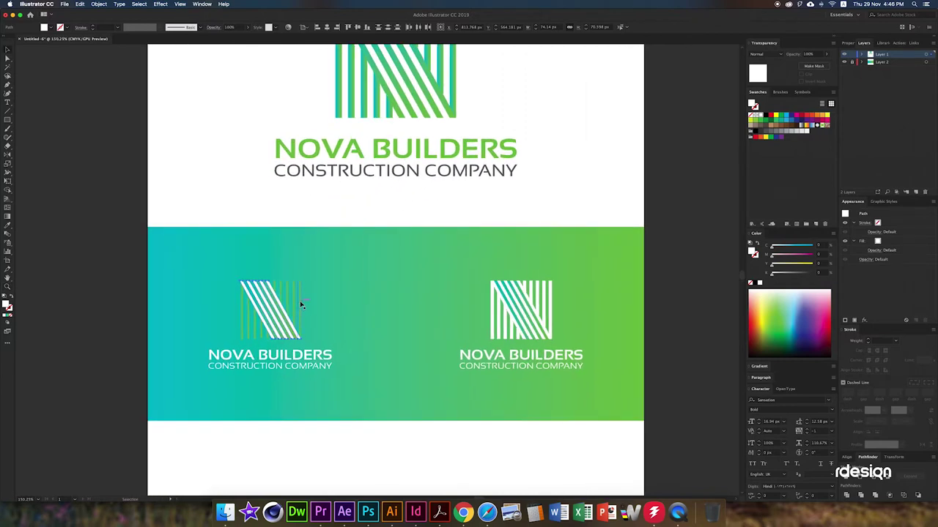
click(295, 300)
shift+click(295, 302)
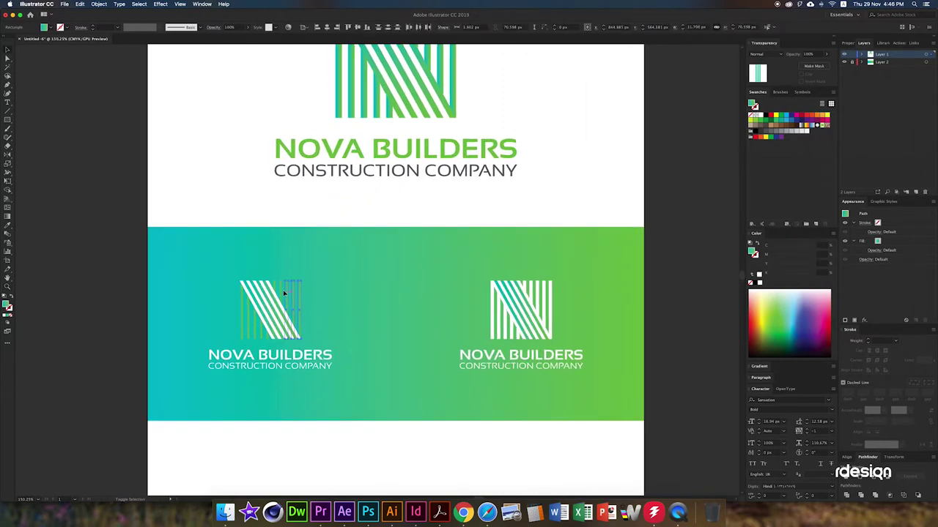
shift+click(267, 338)
shift+click(241, 338)
shift+click(270, 336)
click(95, 297)
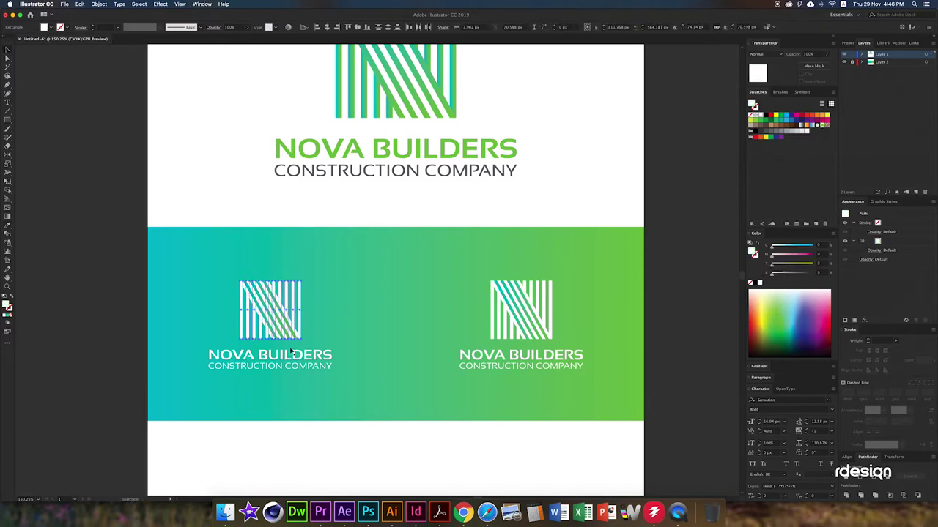
scroll(416, 358, down, 2)
scroll(419, 339, down, 5)
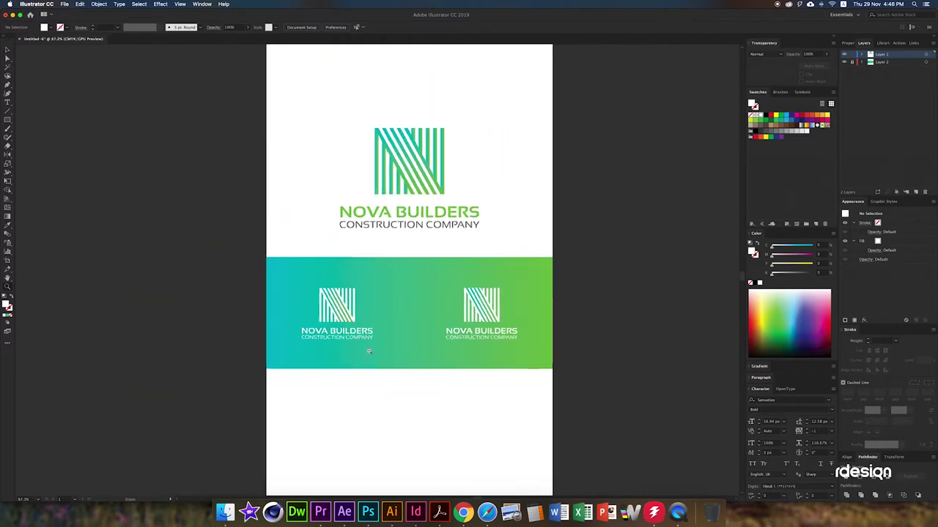
scroll(402, 302, down, 1)
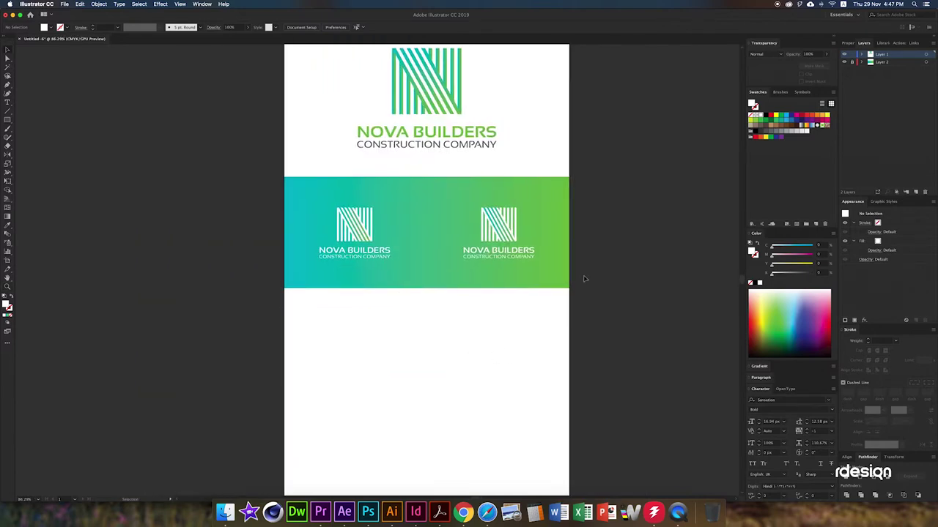
- Place a copy of the main logo below the gradient band
click(442, 106)
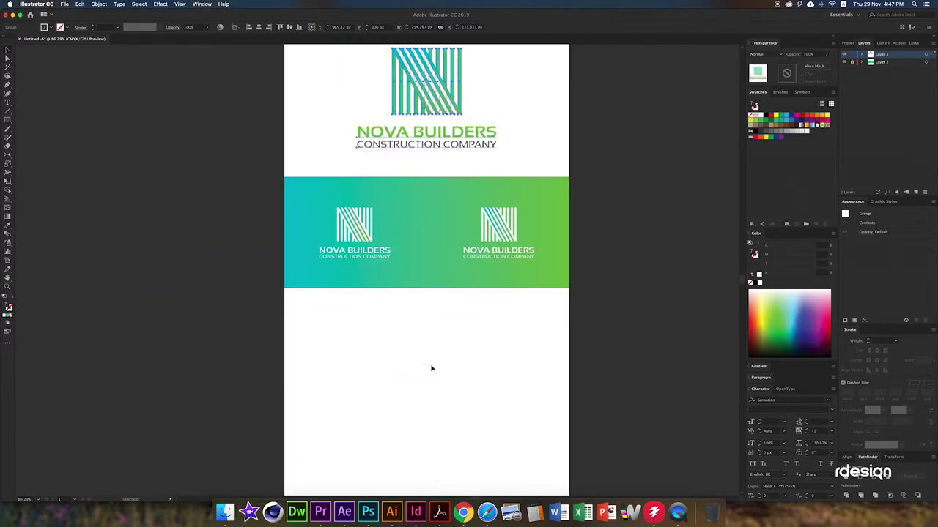
mouse_move(421, 133)
mouse_down()
mouse_move(412, 414)
mouse_move(381, 385)
mouse_up()
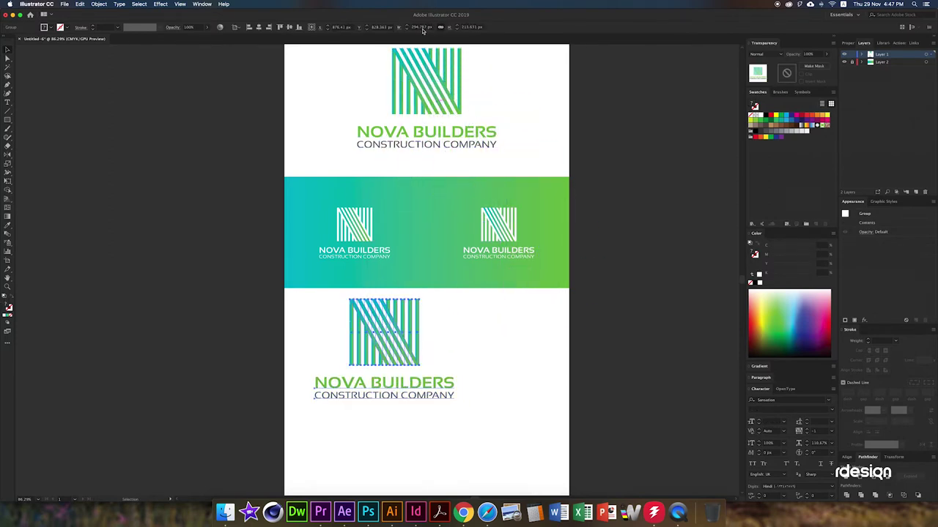
click(370, 224)
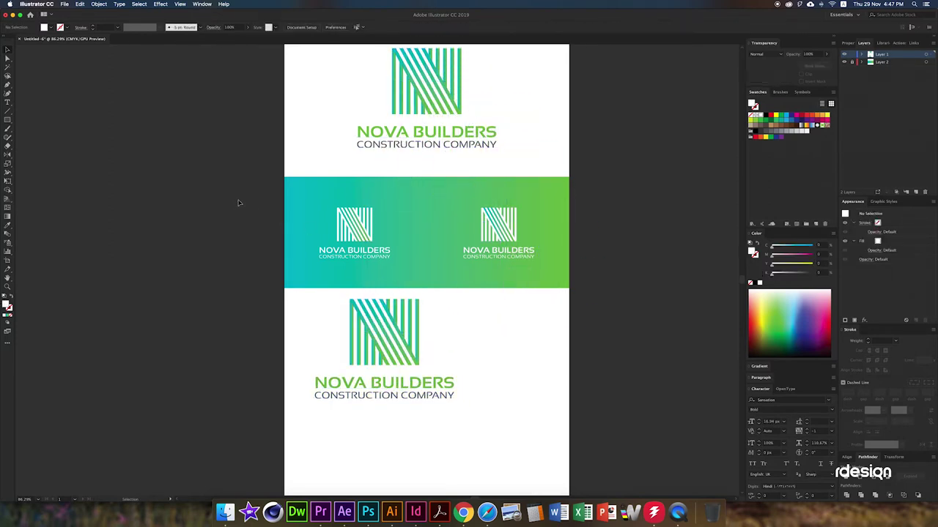
click(354, 224)
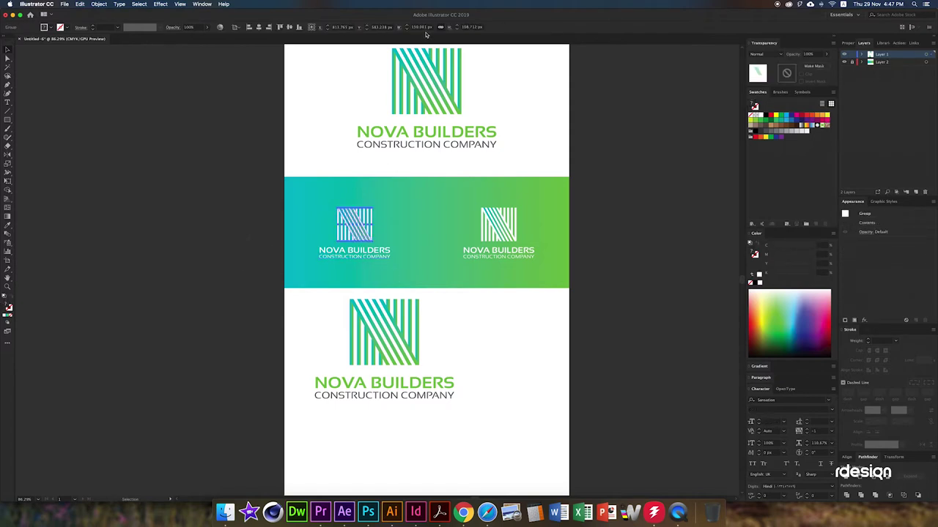
- Resize the lower logo copy to 150 px wide and align it under the left band logo
click(410, 344)
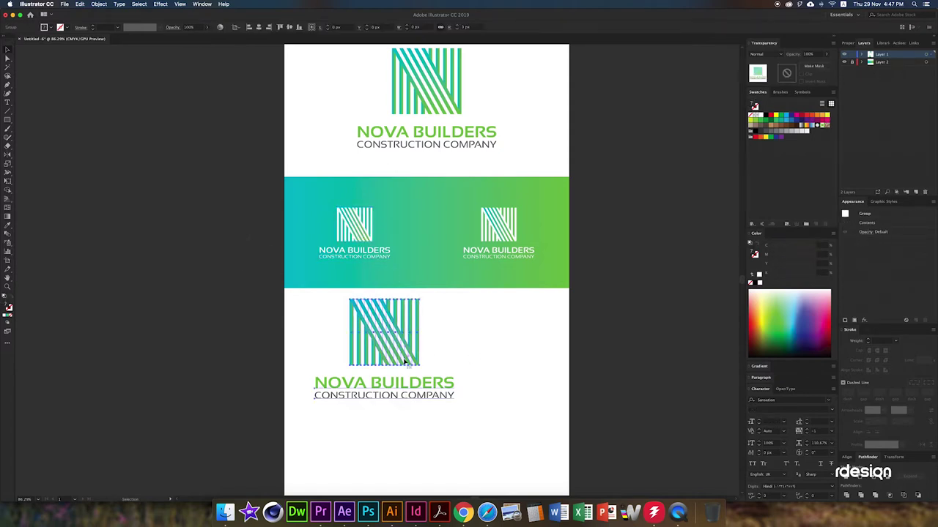
click(422, 27)
key(BackSpace)
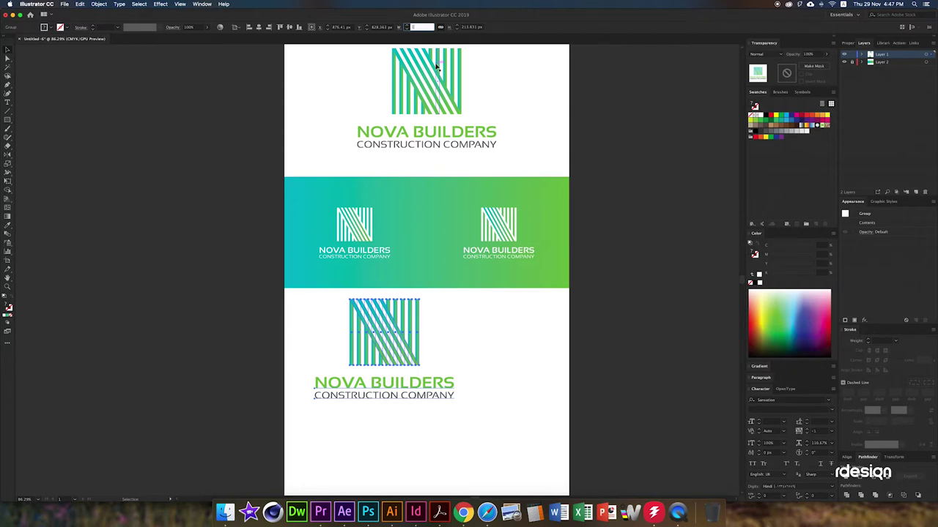
text(150)
key(Return)
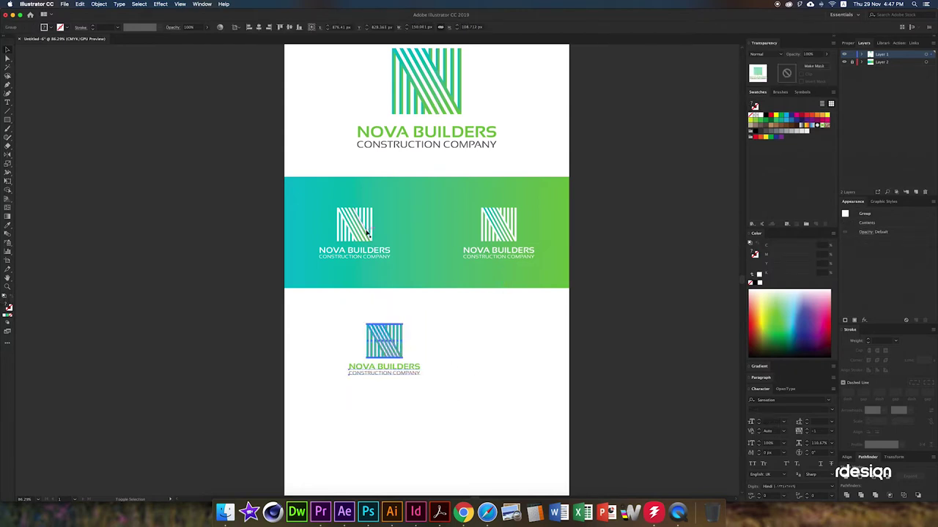
shift+click(380, 251)
click(258, 27)
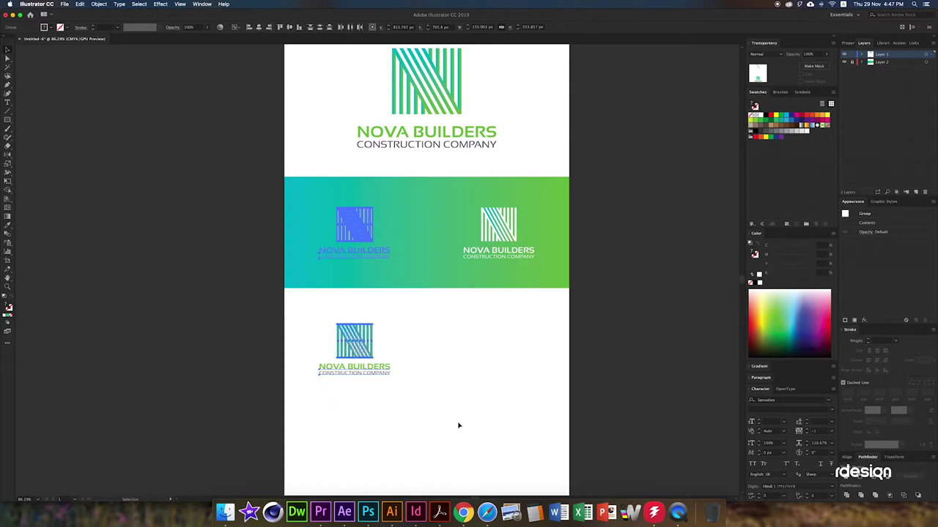
click(458, 427)
click(370, 330)
- Move the NOVA BUILDERS wording beside the N mark and shift the horizontal logo left
click(428, 379)
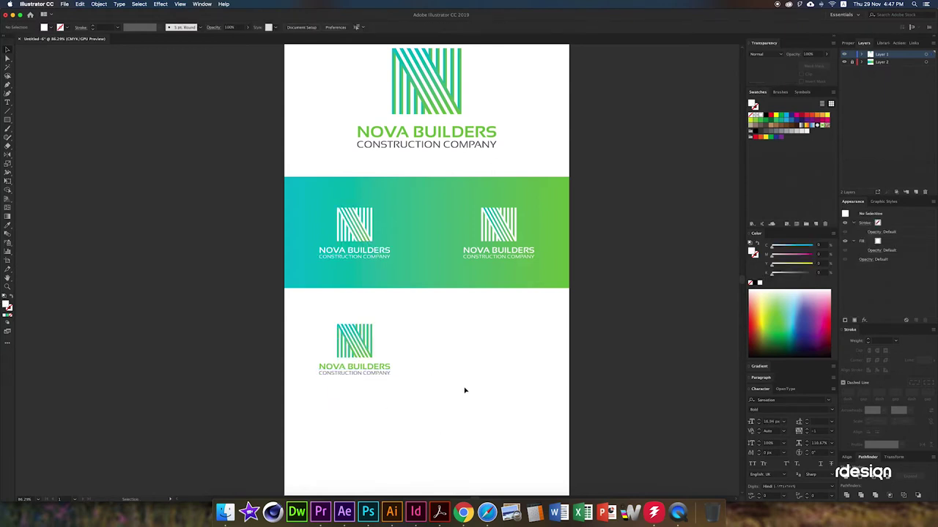
scroll(505, 337, up, 3)
click(268, 399)
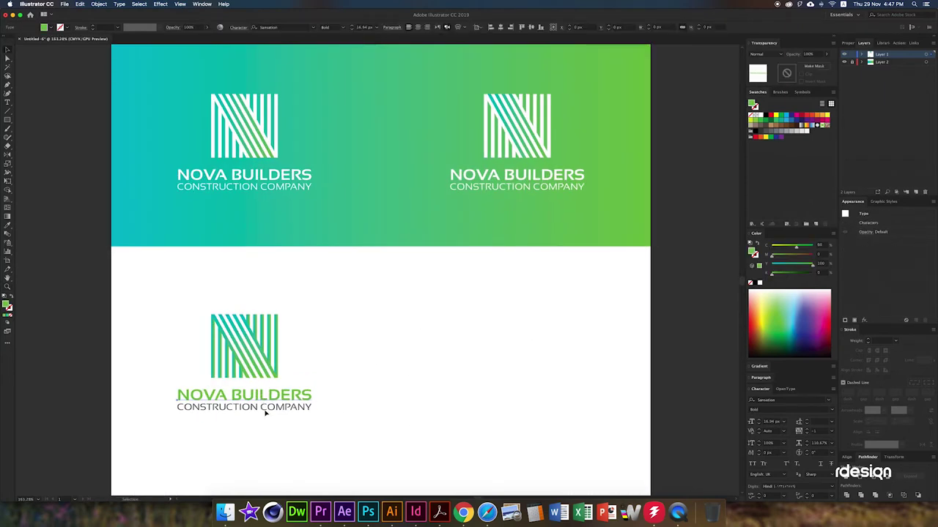
drag(224, 409, 336, 358)
click(458, 310)
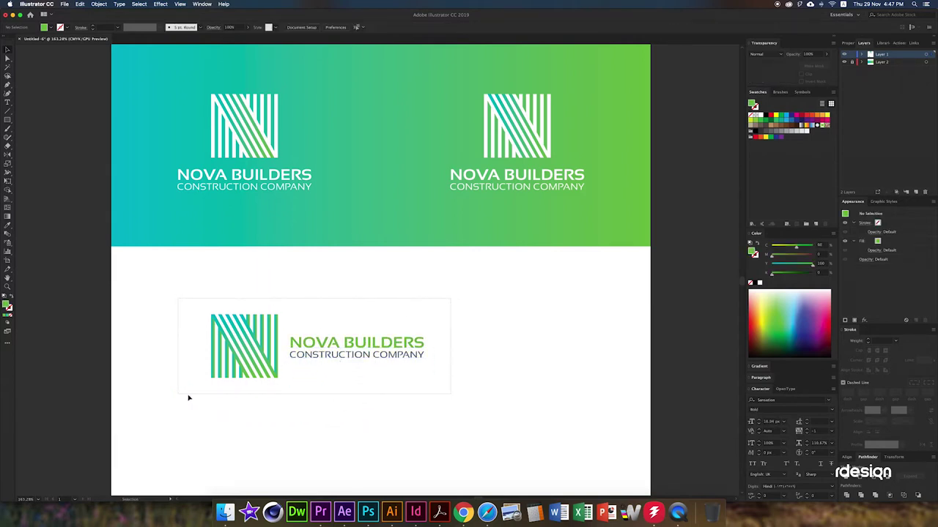
mouse_move(188, 398)
mouse_down()
mouse_move(249, 344)
mouse_move(197, 359)
mouse_up()
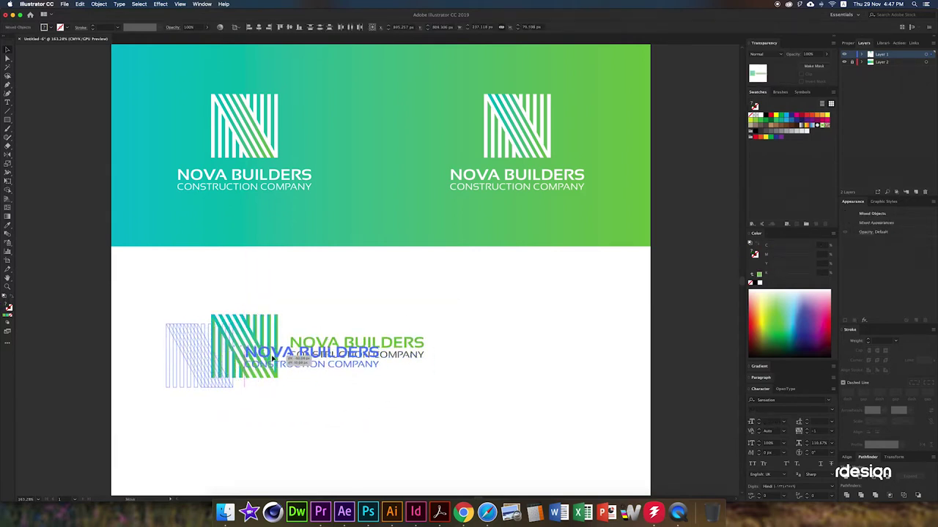
click(274, 410)
alt+click(335, 308)
click(324, 296)
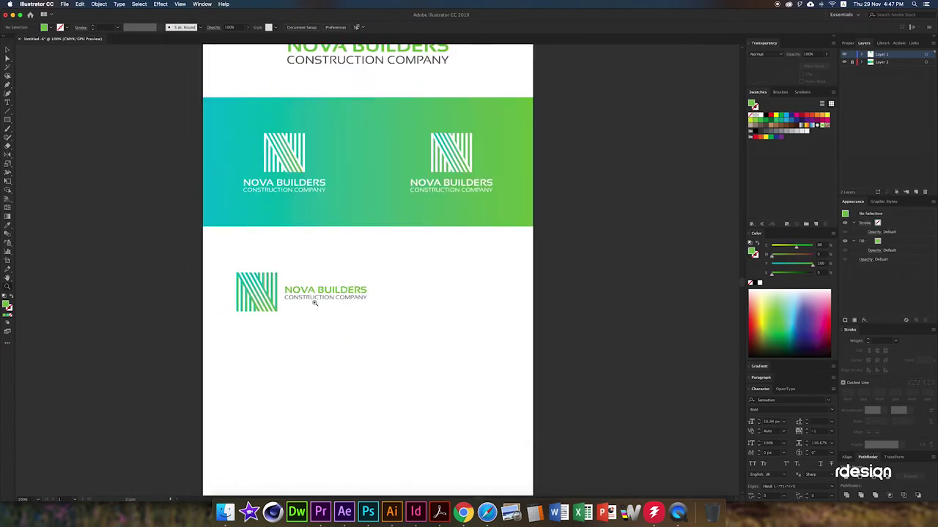
drag(349, 337, 277, 372)
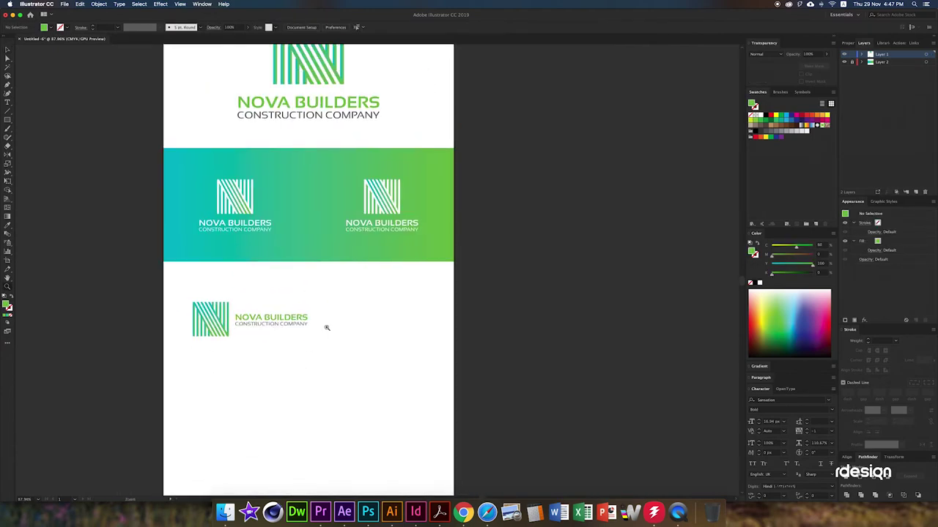
drag(327, 327, 300, 327)
- Duplicate the main logo onto the pasteboard and set its width to 150 px
key(v)
click(300, 147)
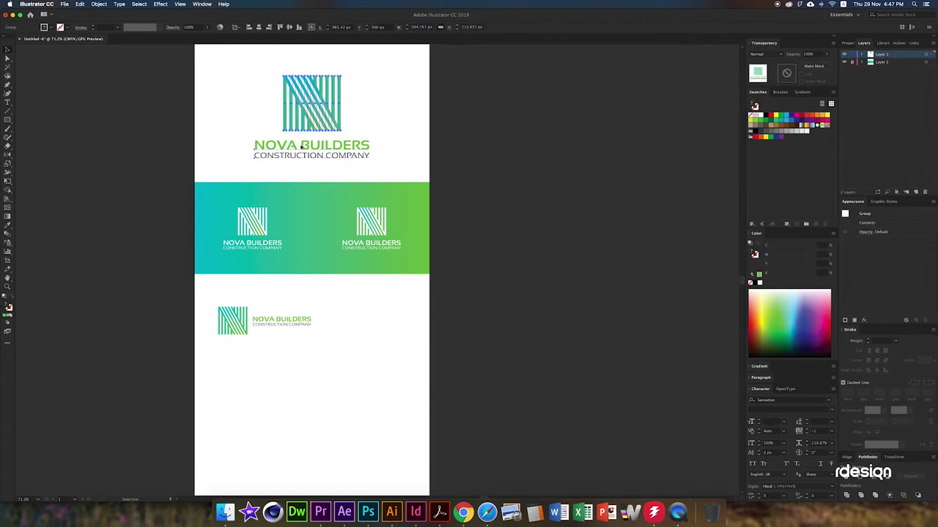
drag(300, 147, 520, 338)
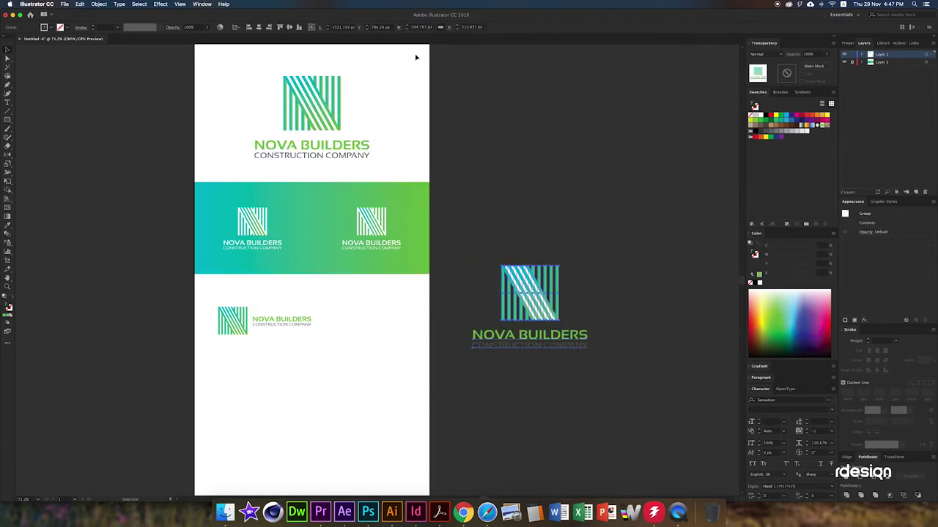
click(422, 27)
text(150)
key(Return)
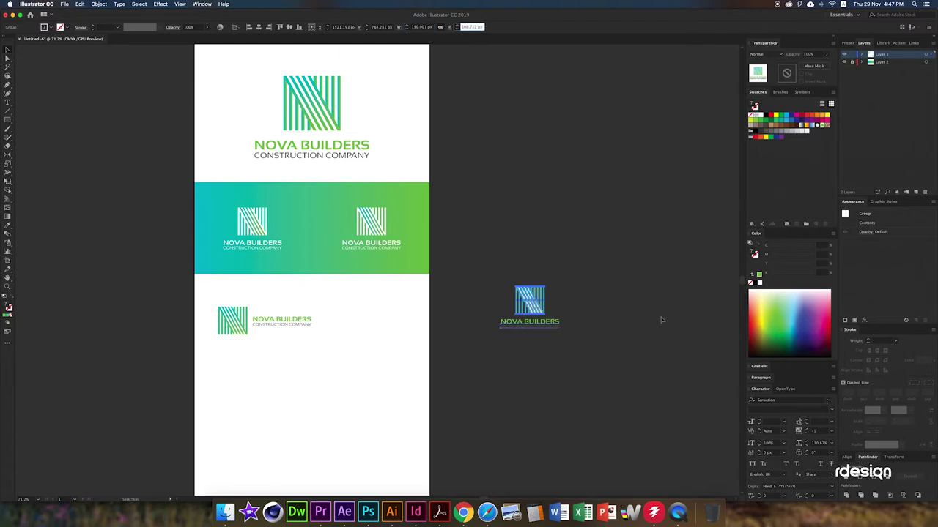
click(578, 293)
- Place the small stacked copy beside the horizontal logo, aligned under the right white logo
drag(528, 314, 374, 323)
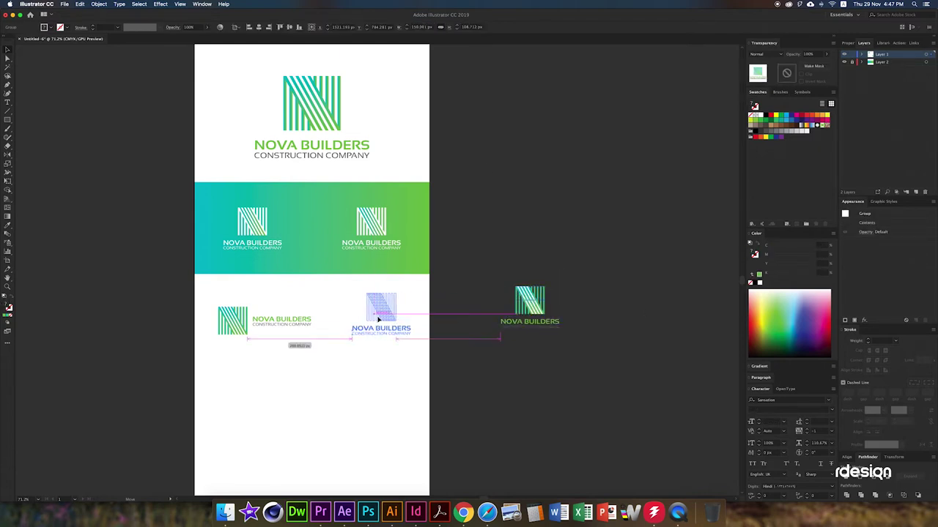
shift+click(381, 252)
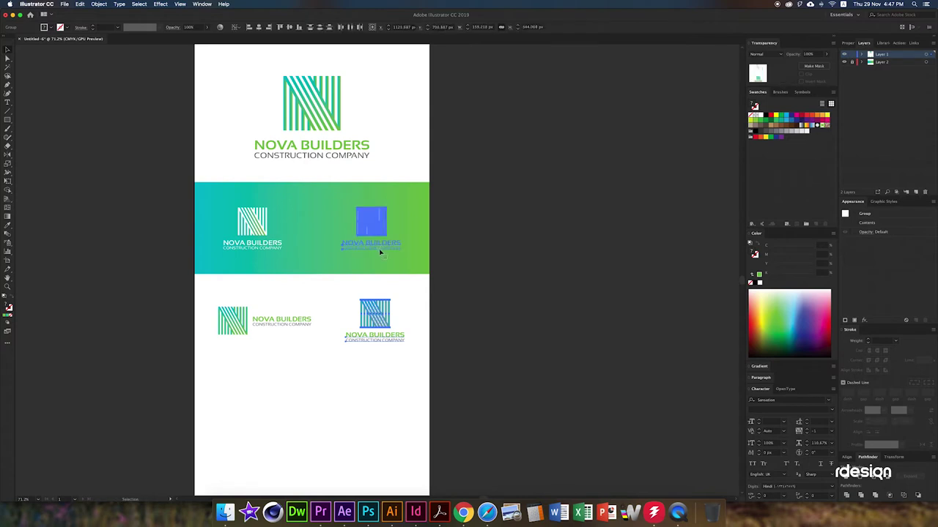
click(521, 299)
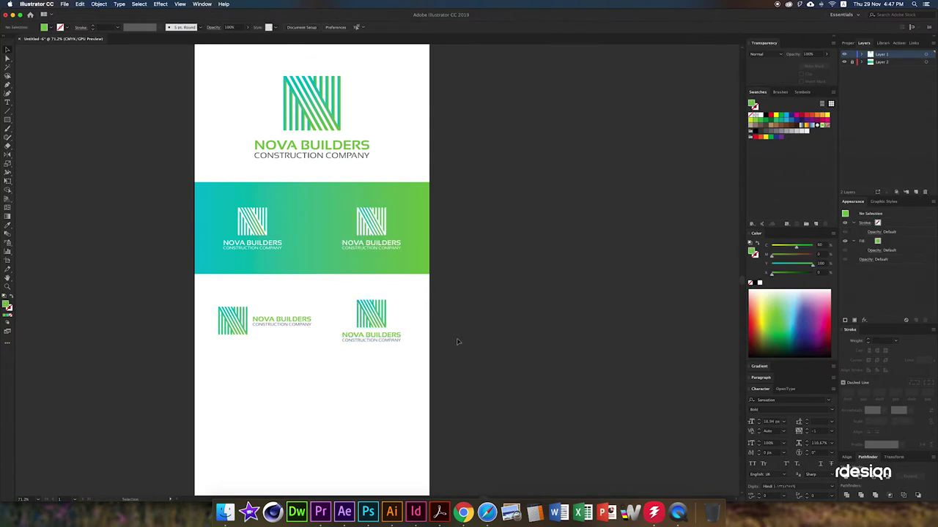
drag(426, 358, 509, 296)
drag(390, 304, 378, 330)
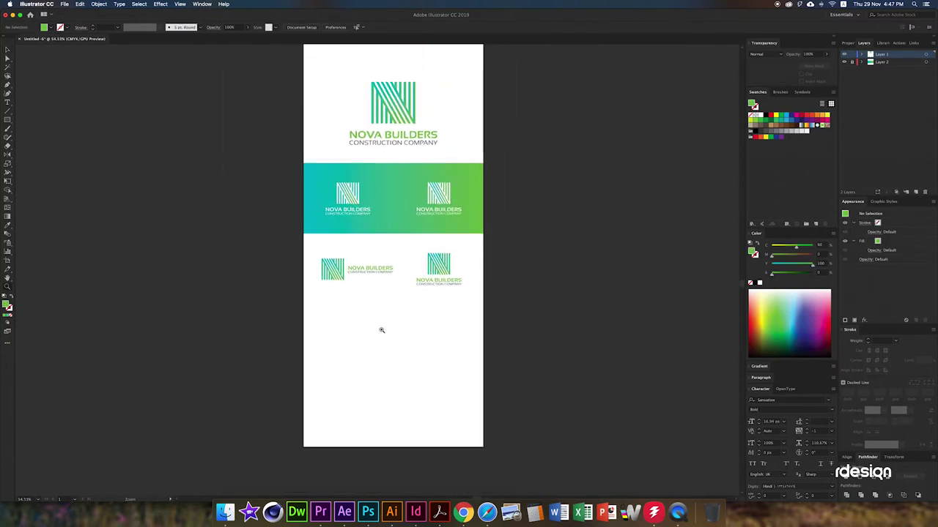
- Shorten the artboard by pulling its bottom edge up below the lower logos
key(shift+o)
drag(393, 447, 410, 310)
scroll(441, 405, up, 3)
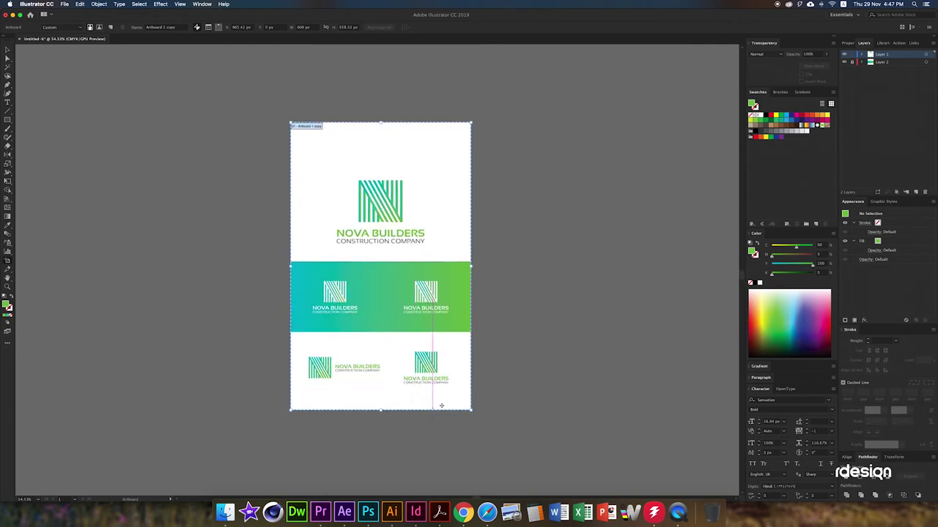
- Copy the gradient band down as a thin strip along the artboard's bottom edge
key(v)
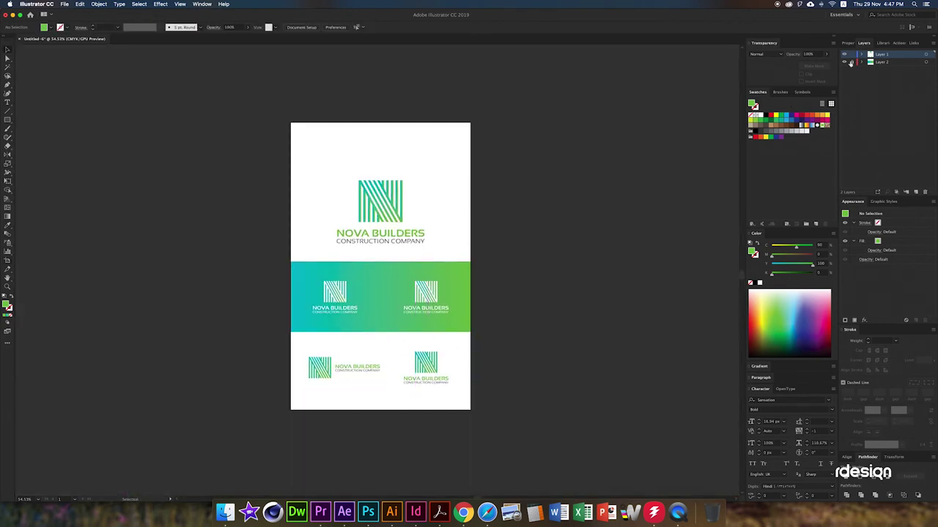
drag(383, 316, 380, 402)
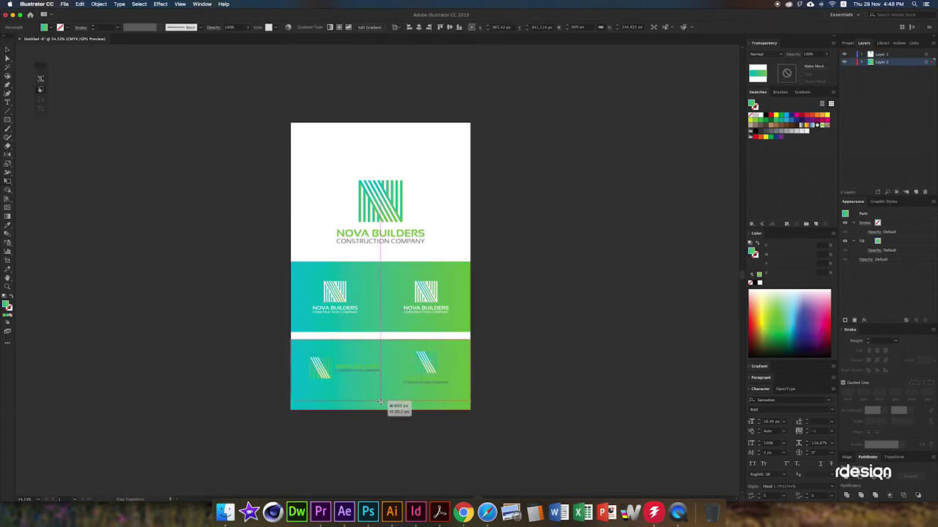
click(405, 345)
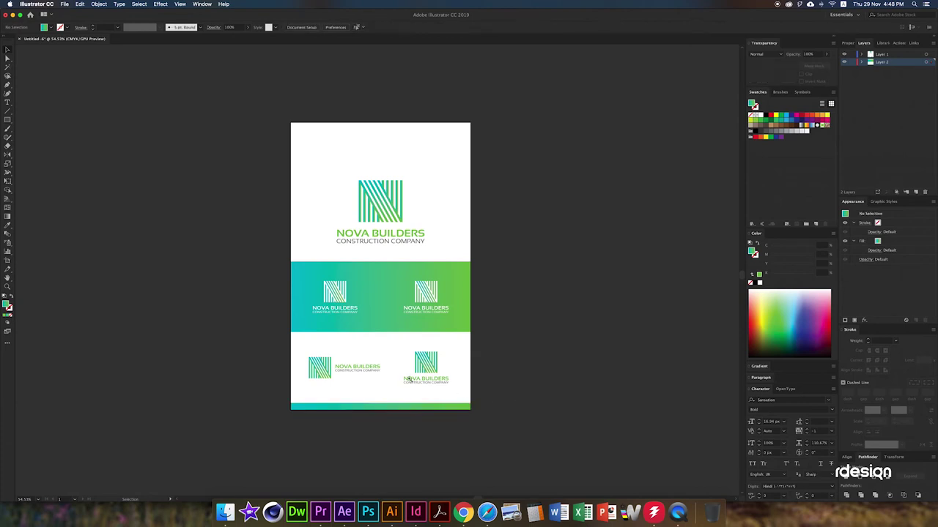
key(ctrl+0)
drag(403, 338, 497, 395)
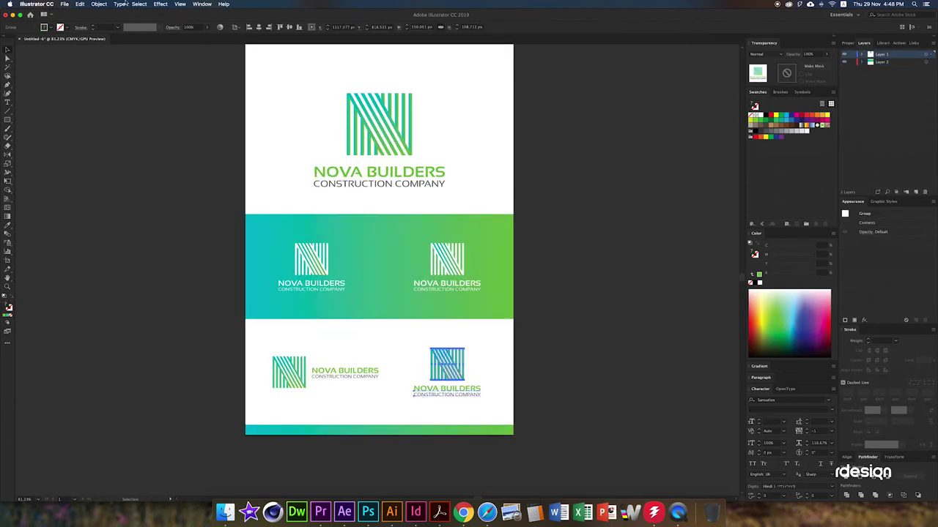
- Convert the lower-right stacked logo to grayscale with Edit > Edit Colors > Convert to Grayscale
click(83, 4)
mouse_move(93, 123)
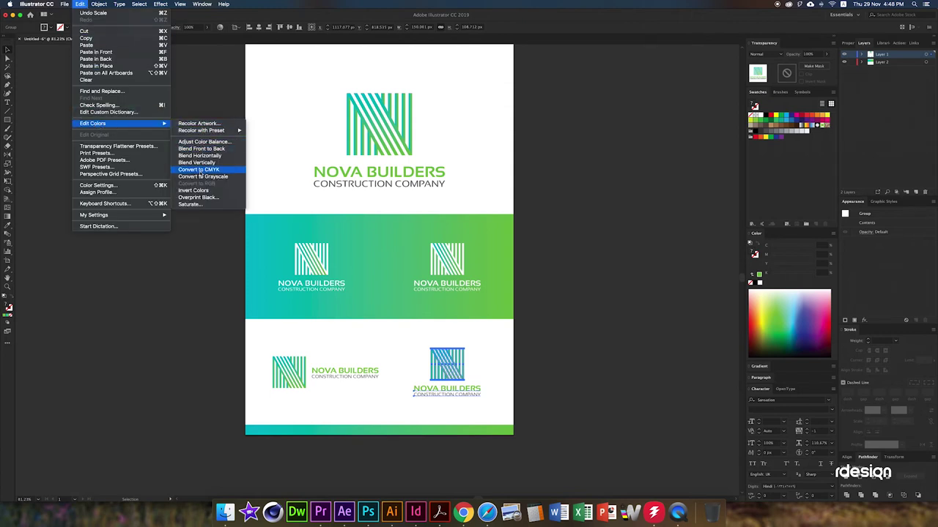
click(205, 177)
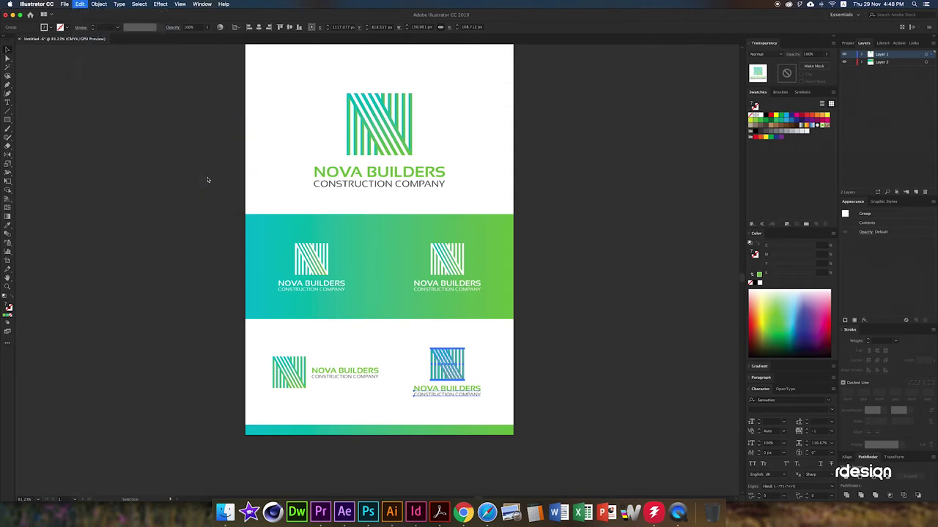
click(542, 299)
key(ctrl+minus)
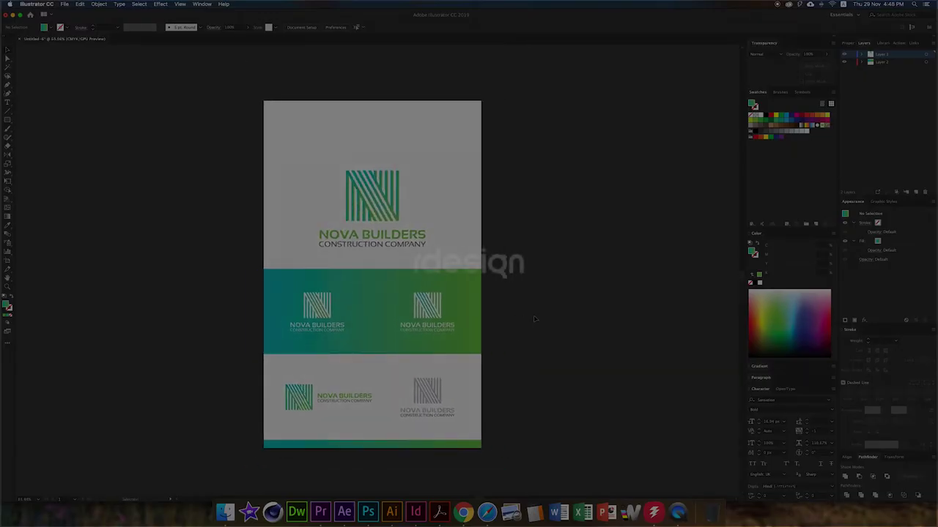
- Save the sheet as 'Nova Builders Logo' in Adobe Illustrator (.ai) format with default options
drag(533, 319, 589, 322)
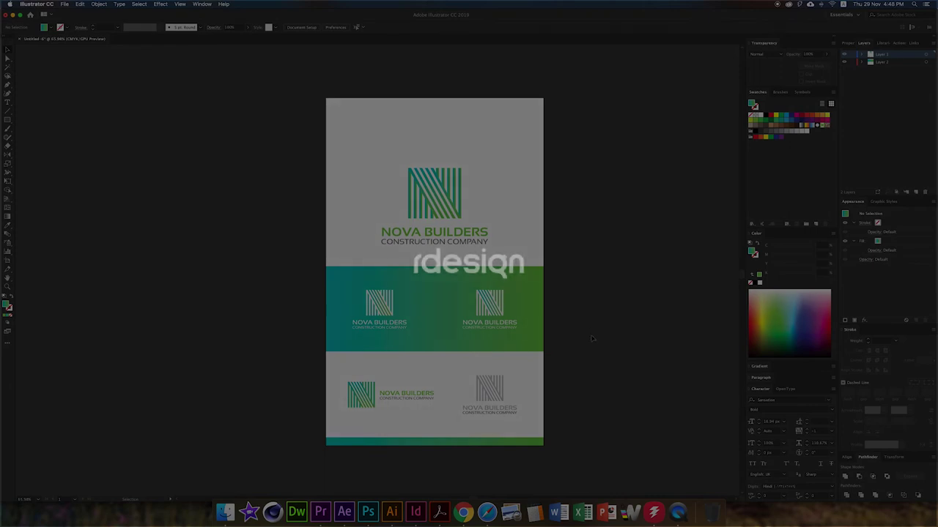
key(super+s)
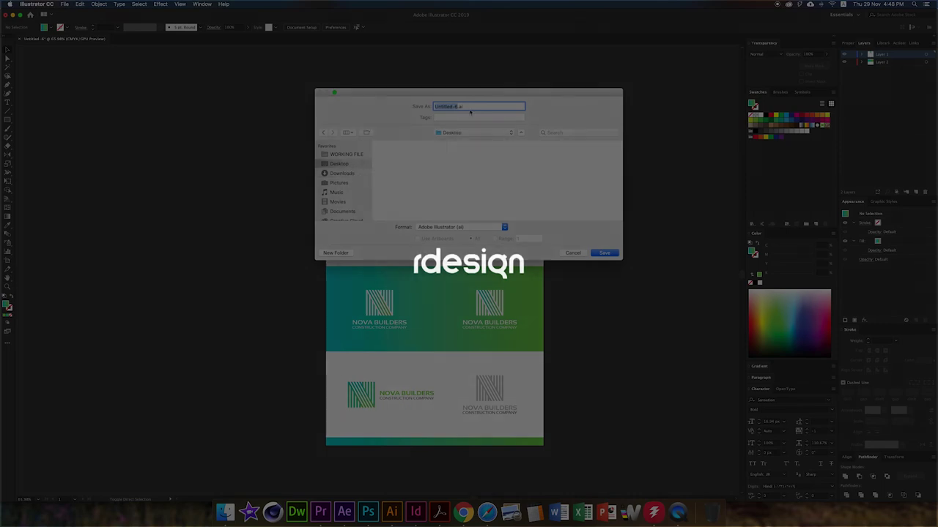
text(Nova Builders)
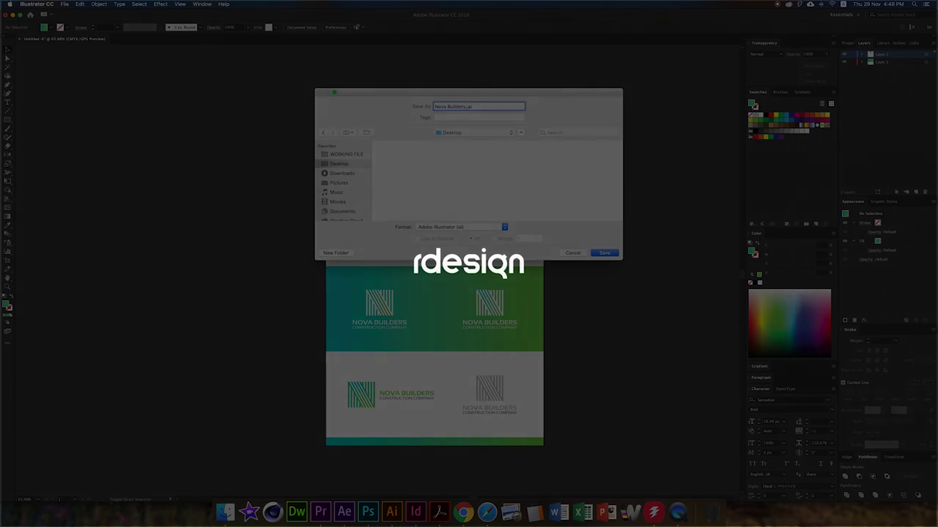
text(ogo)
key(Return)
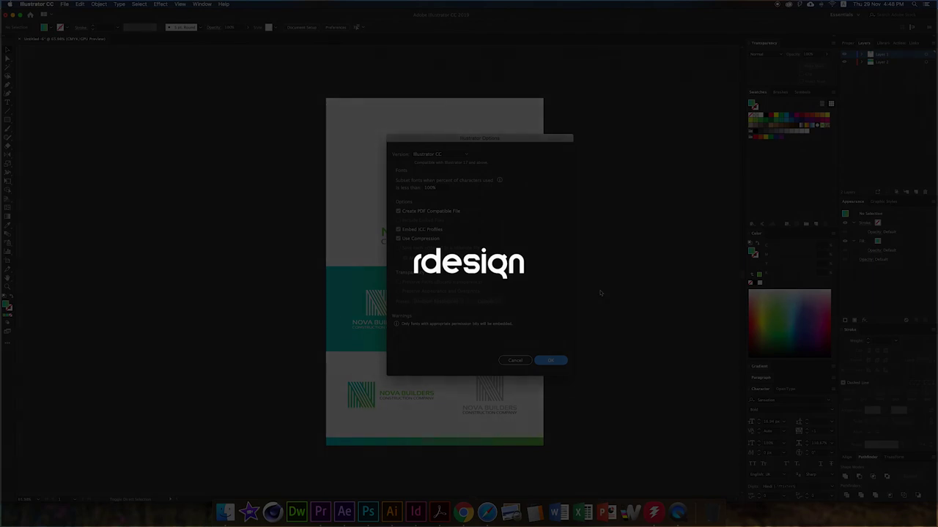
key(Return)
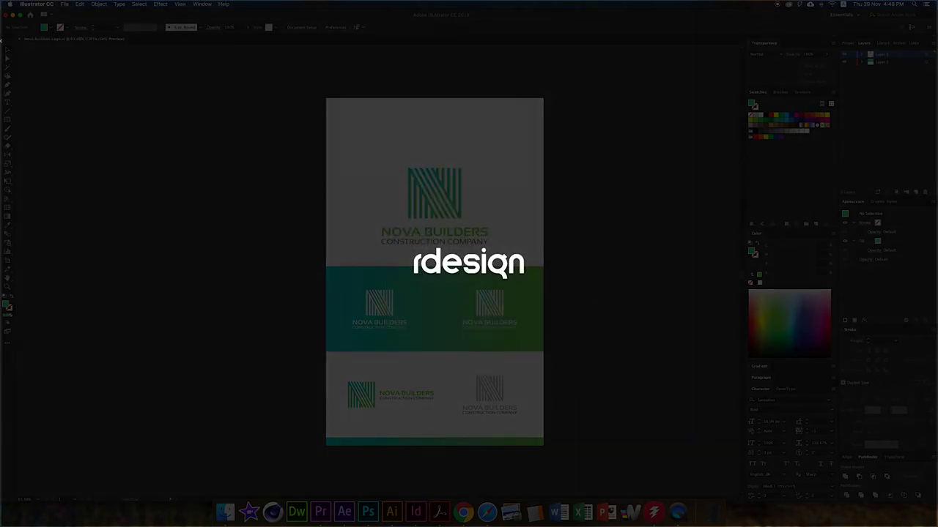